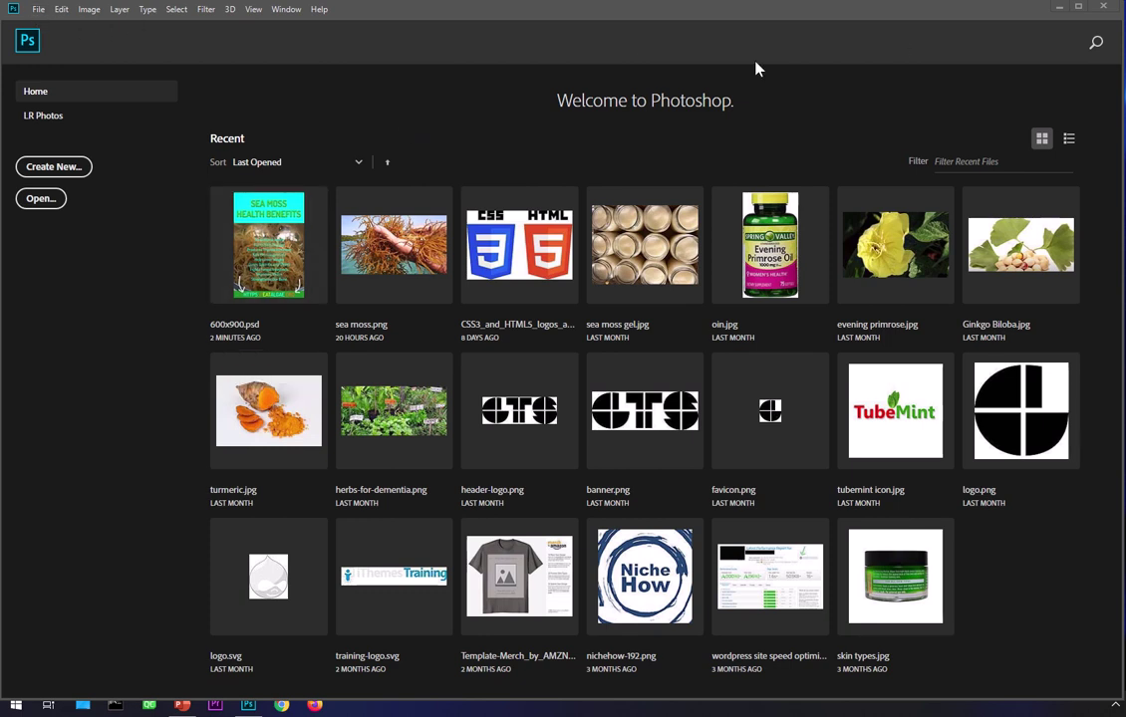
Start a new document 1000 pixels wide and 1500 pixels high.
click(38, 9)
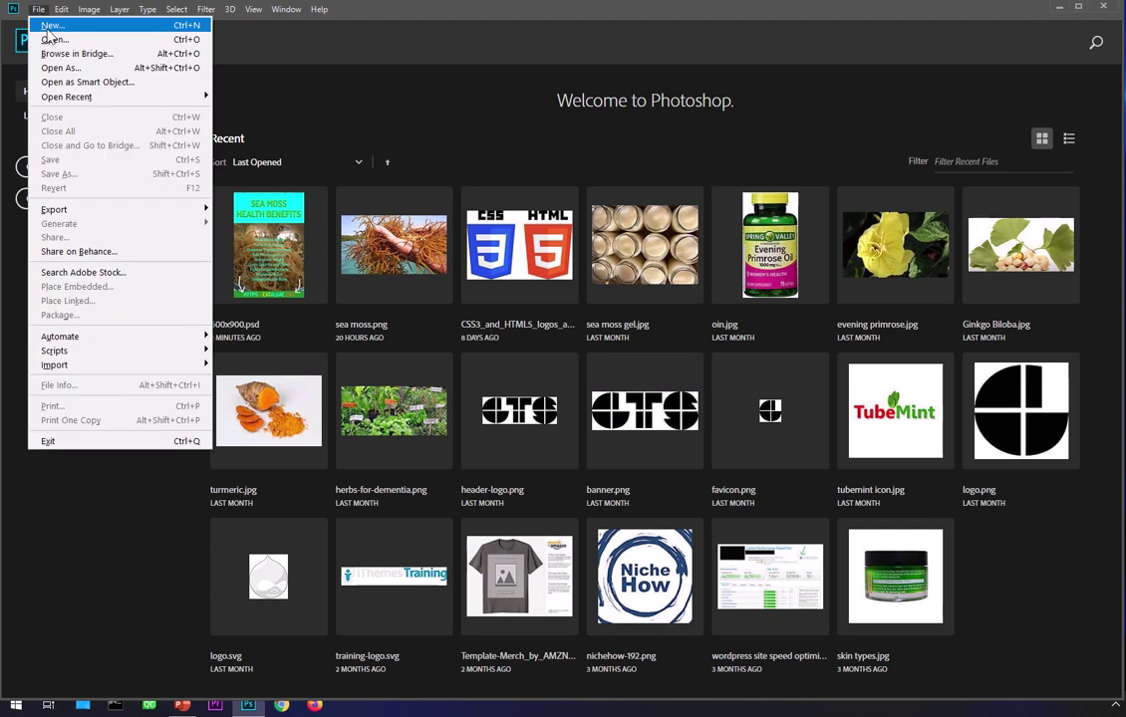
click(402, 107)
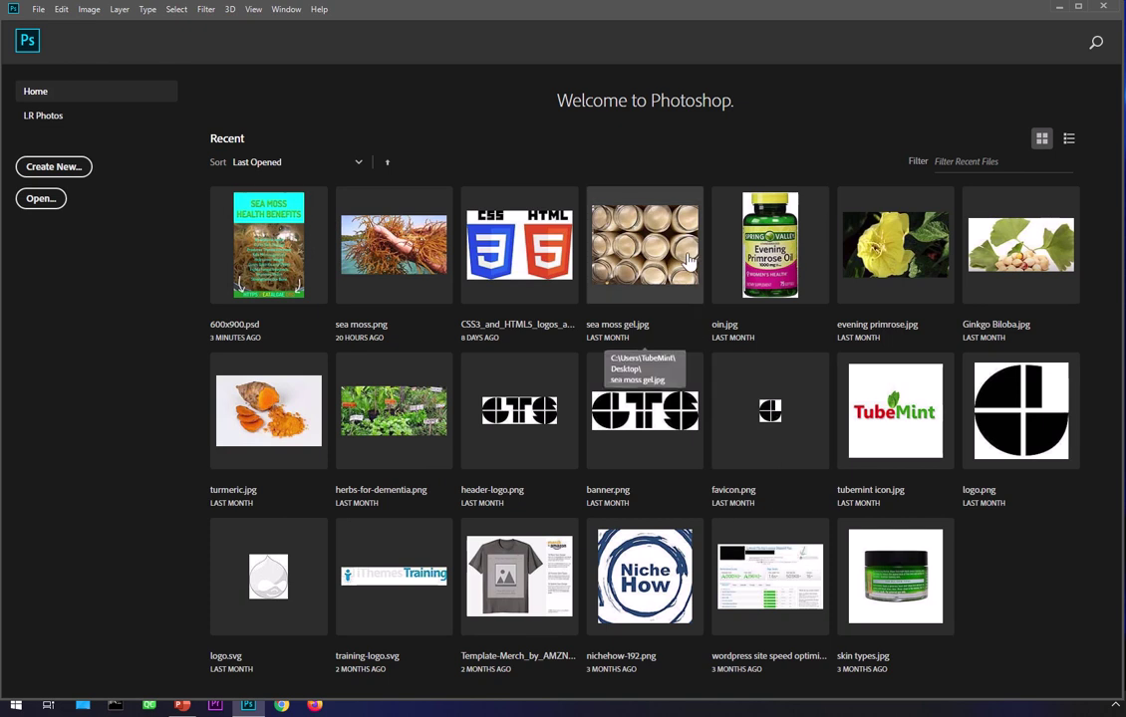
click(54, 166)
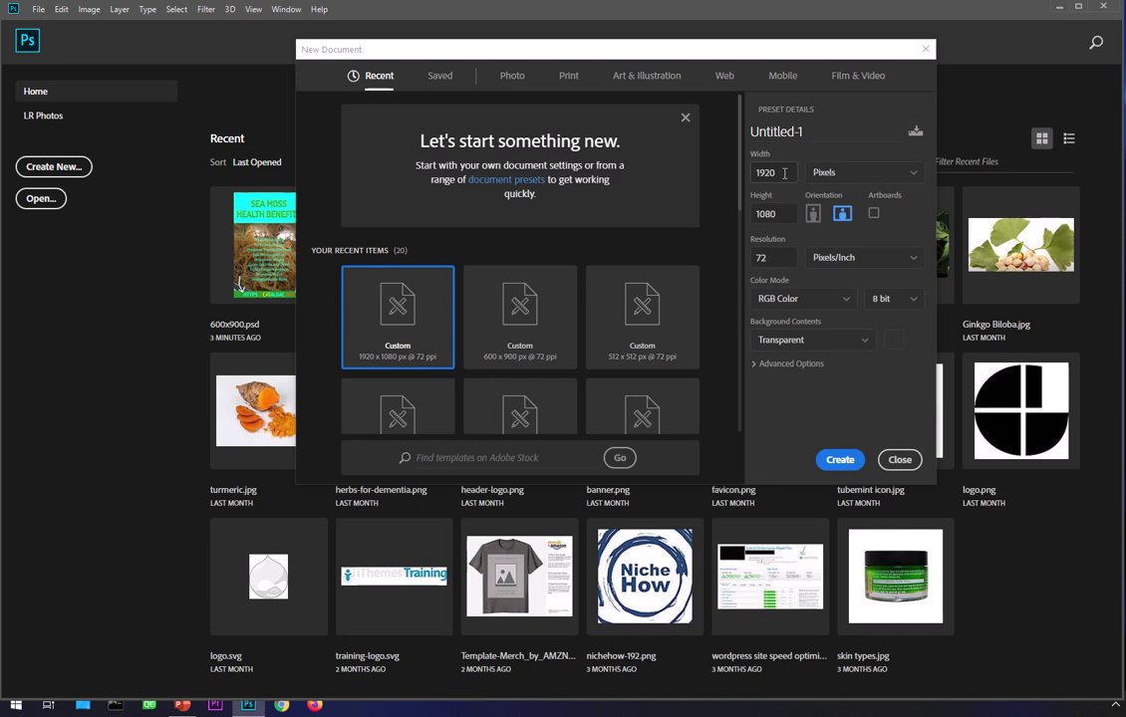
drag(784, 172, 741, 184)
text(1000)
click(785, 214)
drag(785, 214, 732, 222)
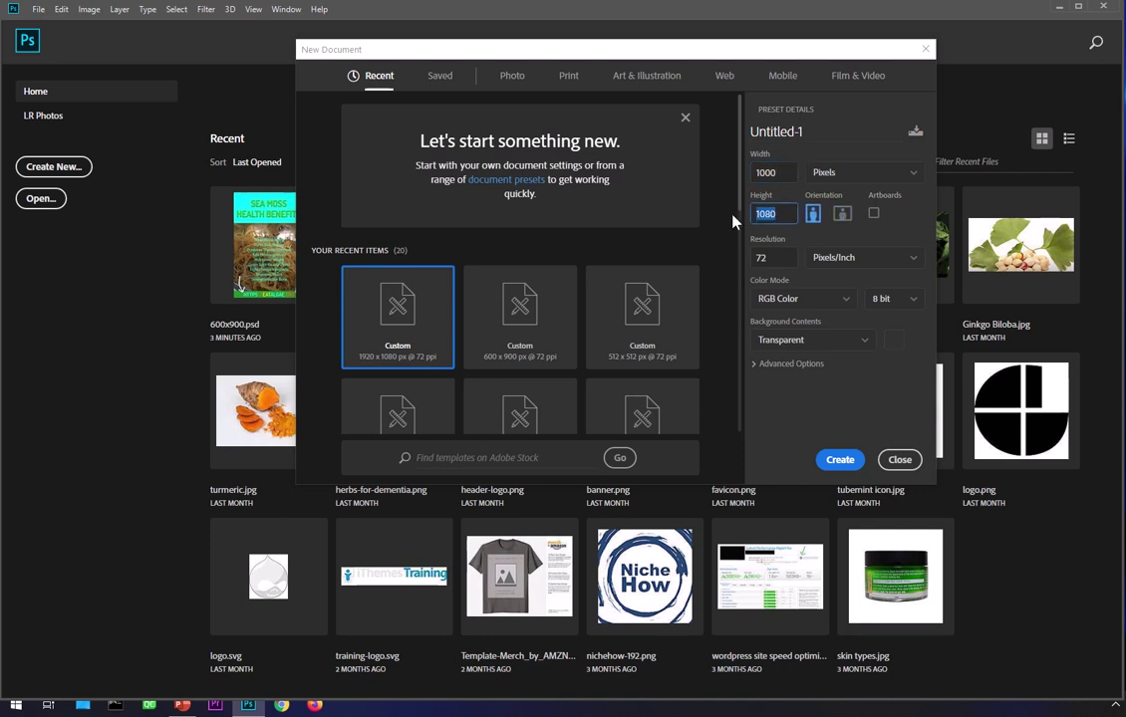
text(1500)
Name the new document "pin 500px" and create it.
click(824, 126)
key(ctrl+a)
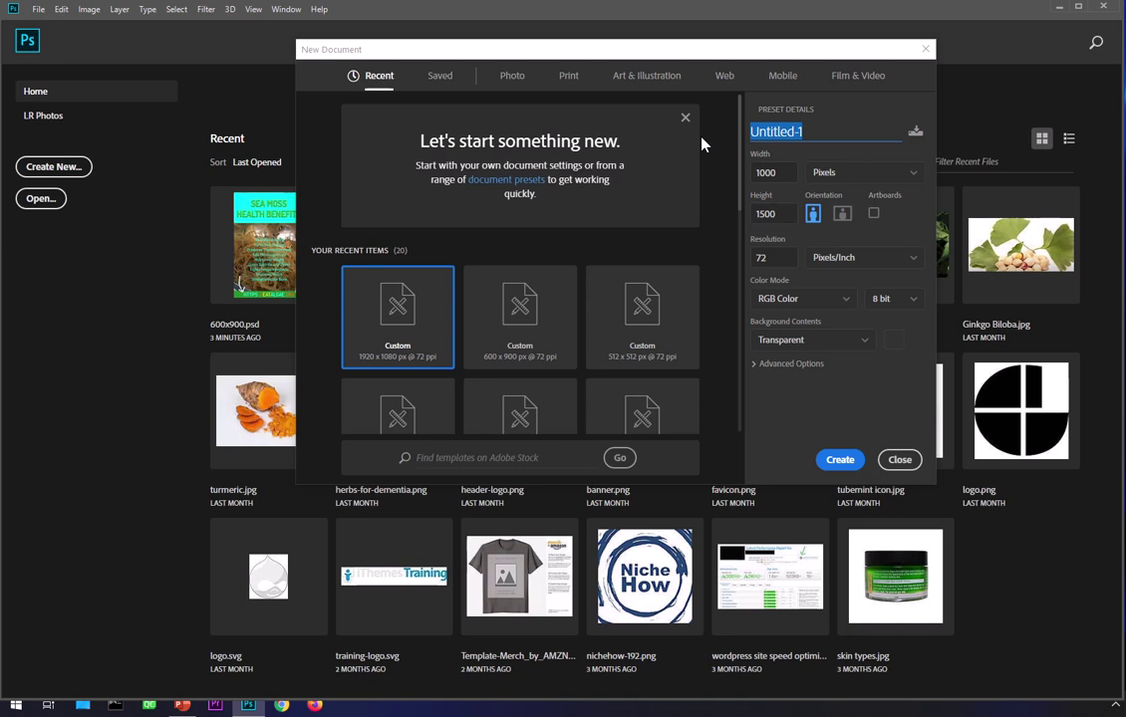
text(pin)
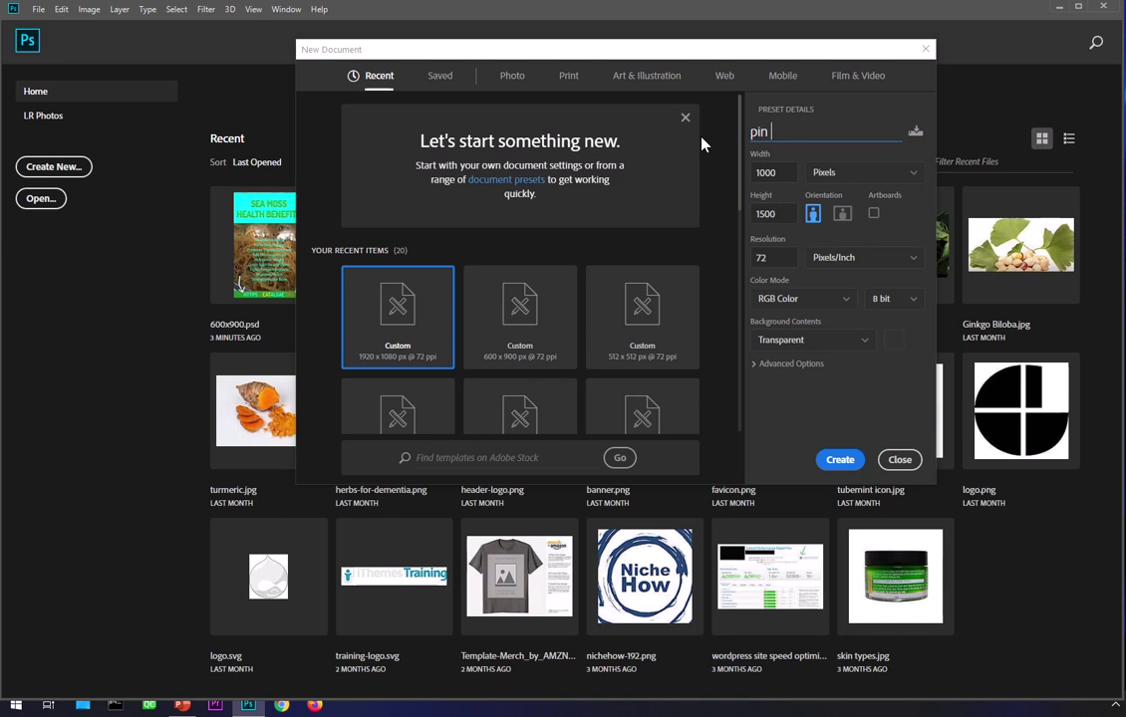
text( 500px)
click(838, 459)
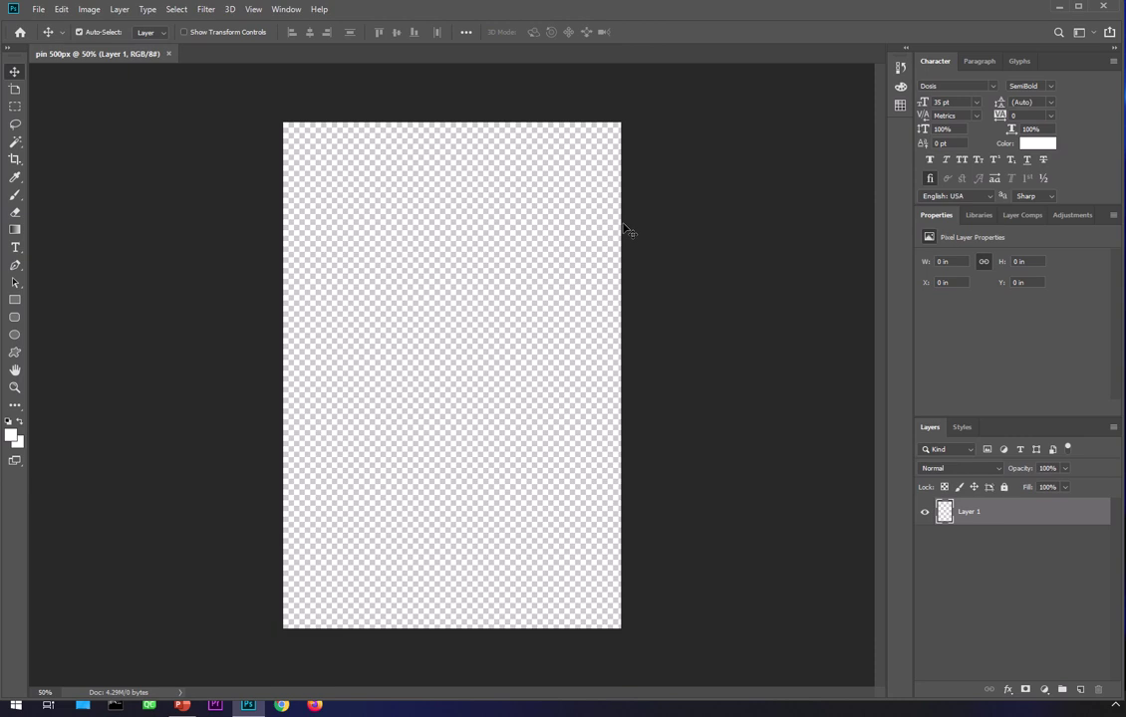
Add a new layer and fill it with the orange foreground color ff6600.
key(ctrl+plus)
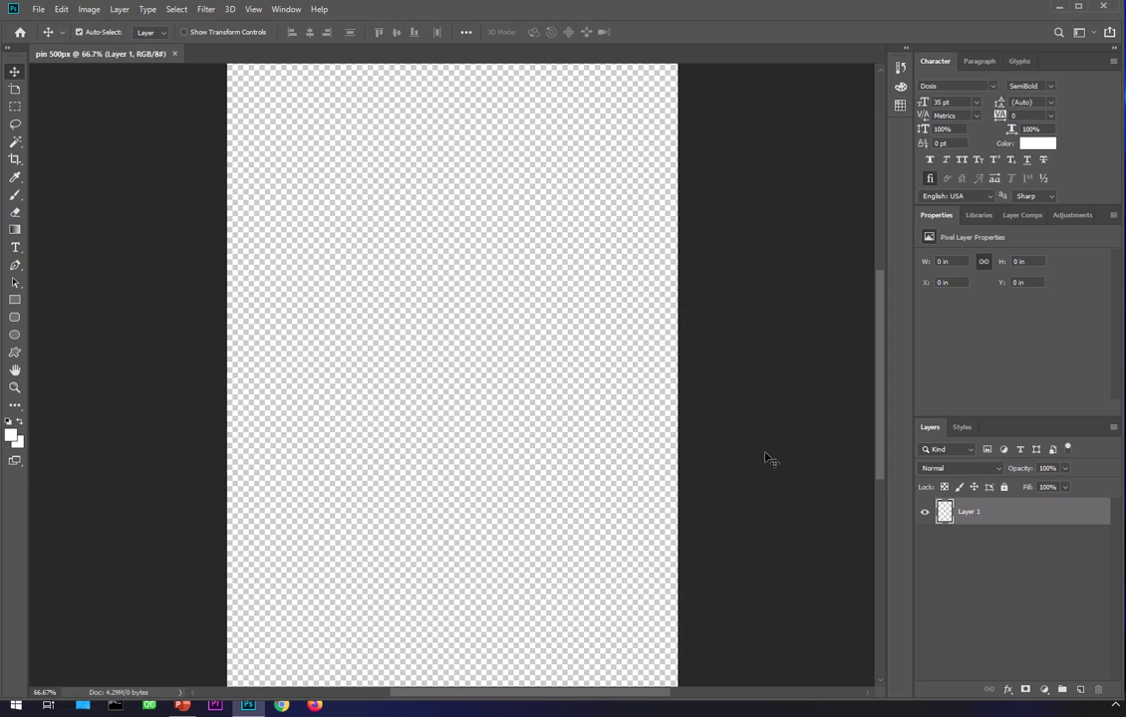
key(ctrl+minus)
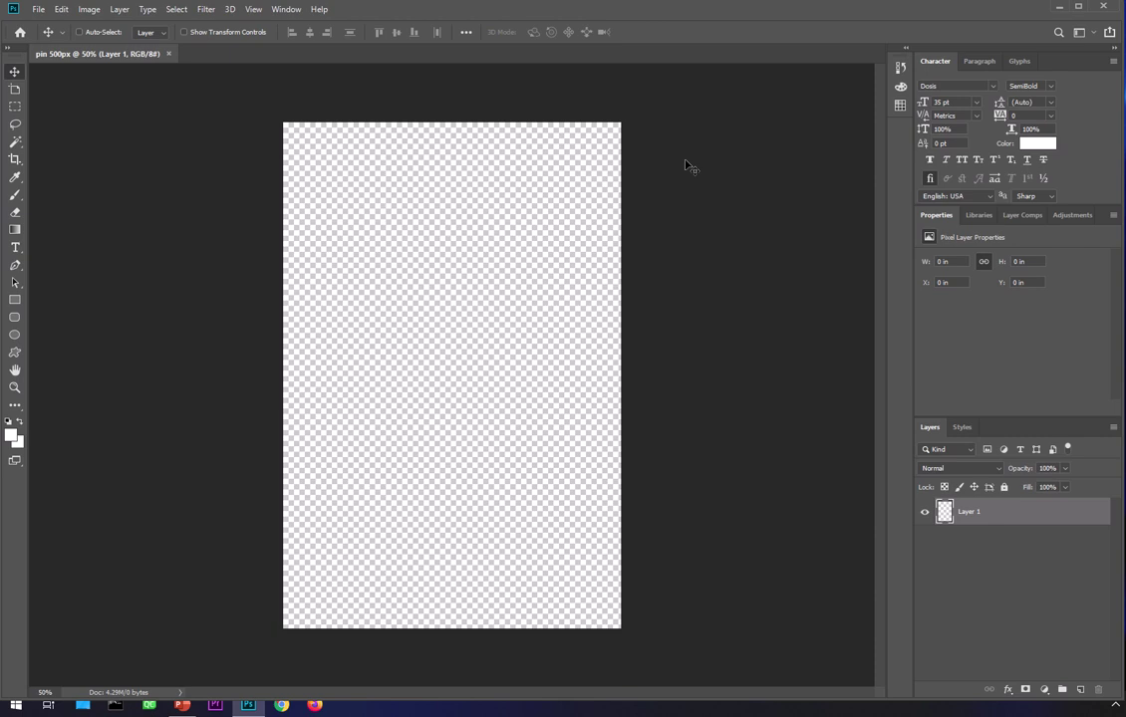
click(1080, 689)
click(13, 437)
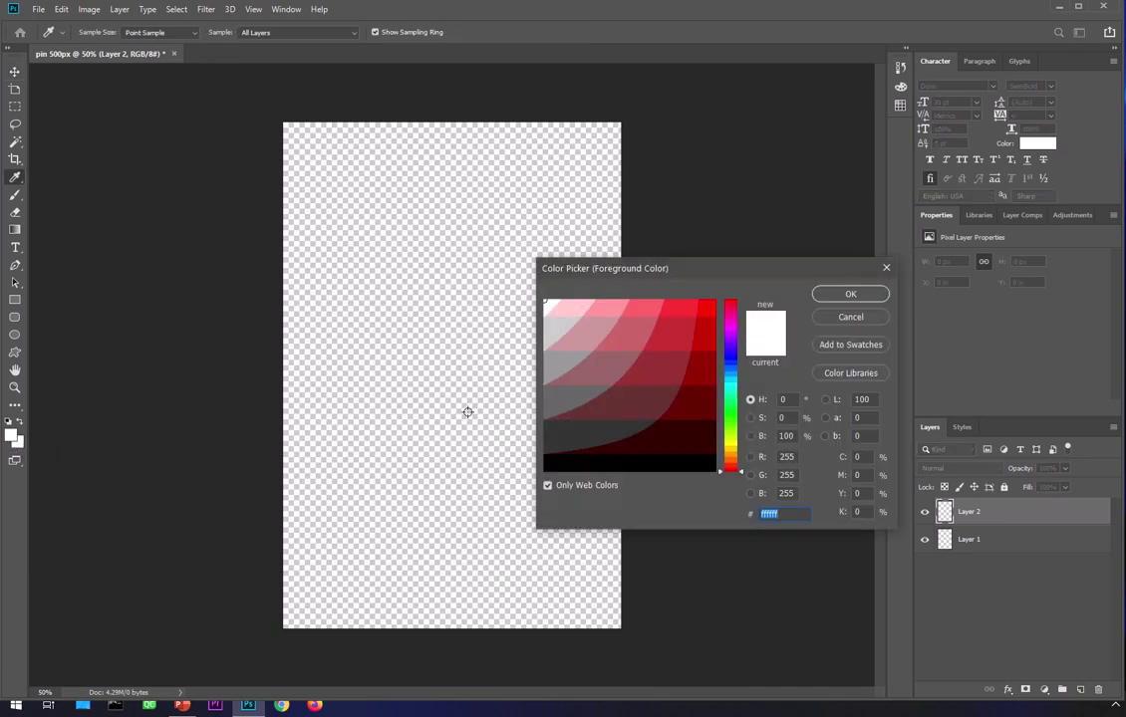
click(731, 463)
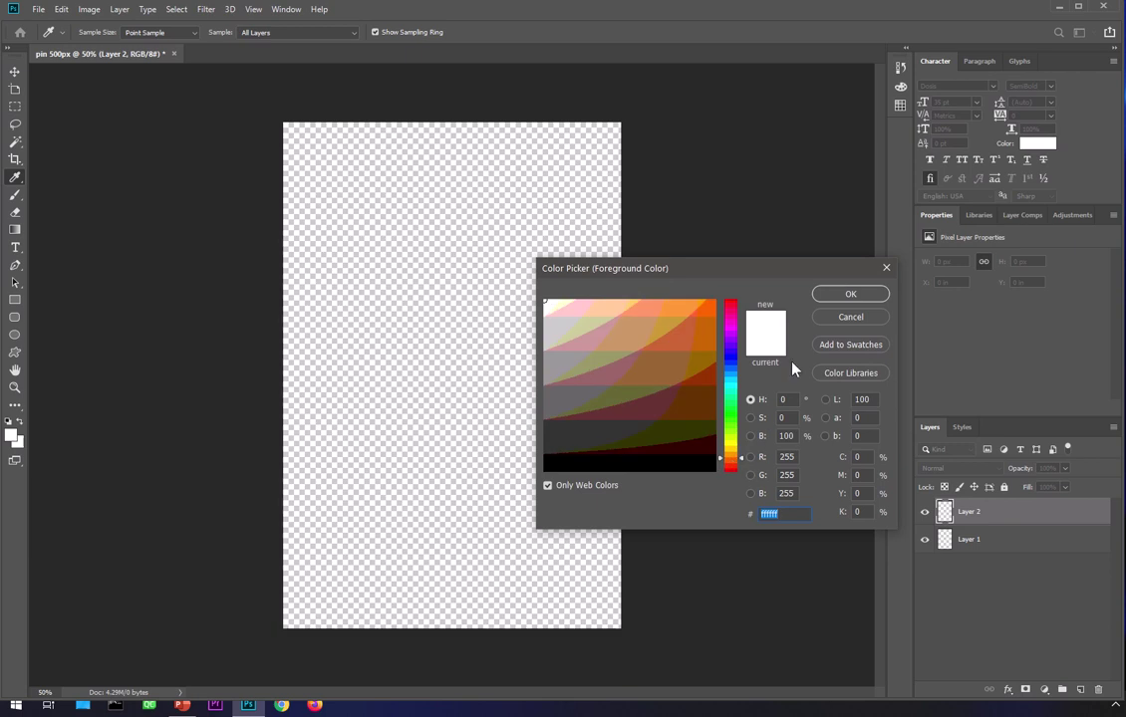
click(702, 312)
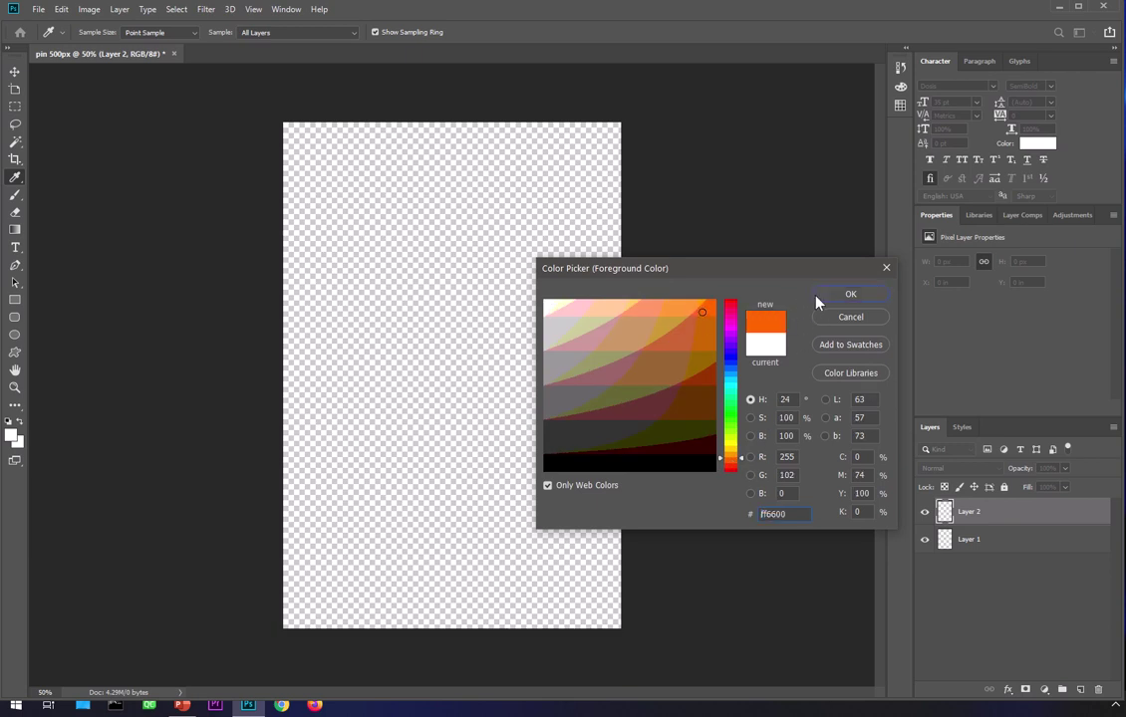
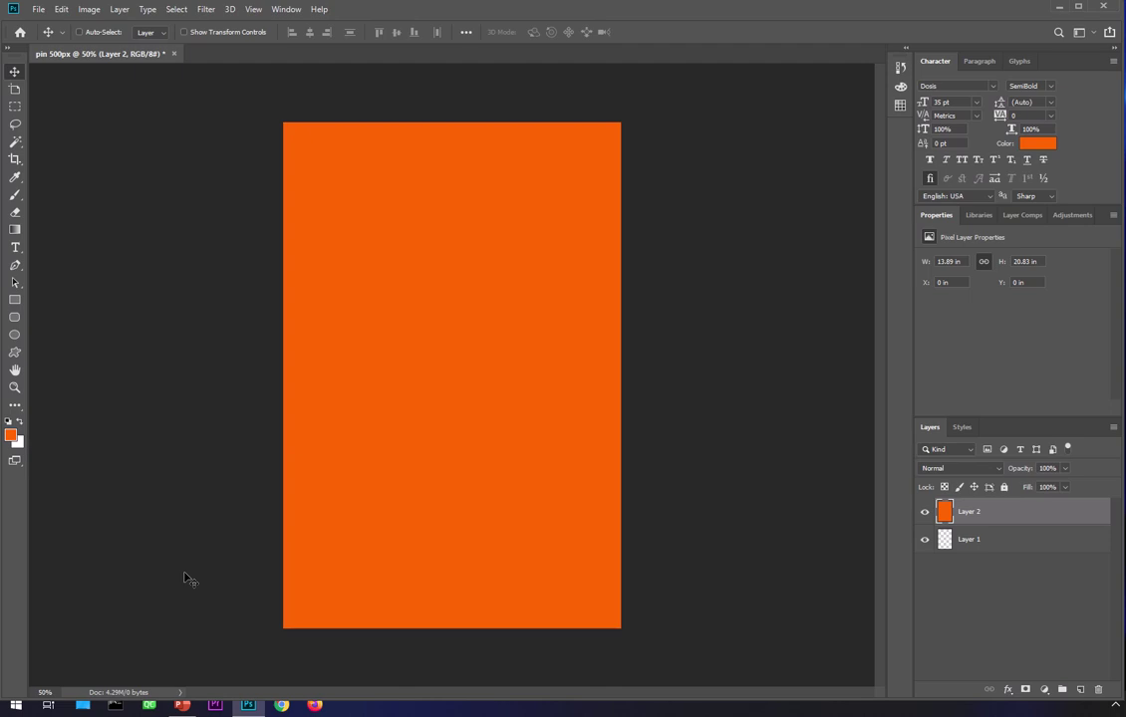
key(ctrl+BackSpace)
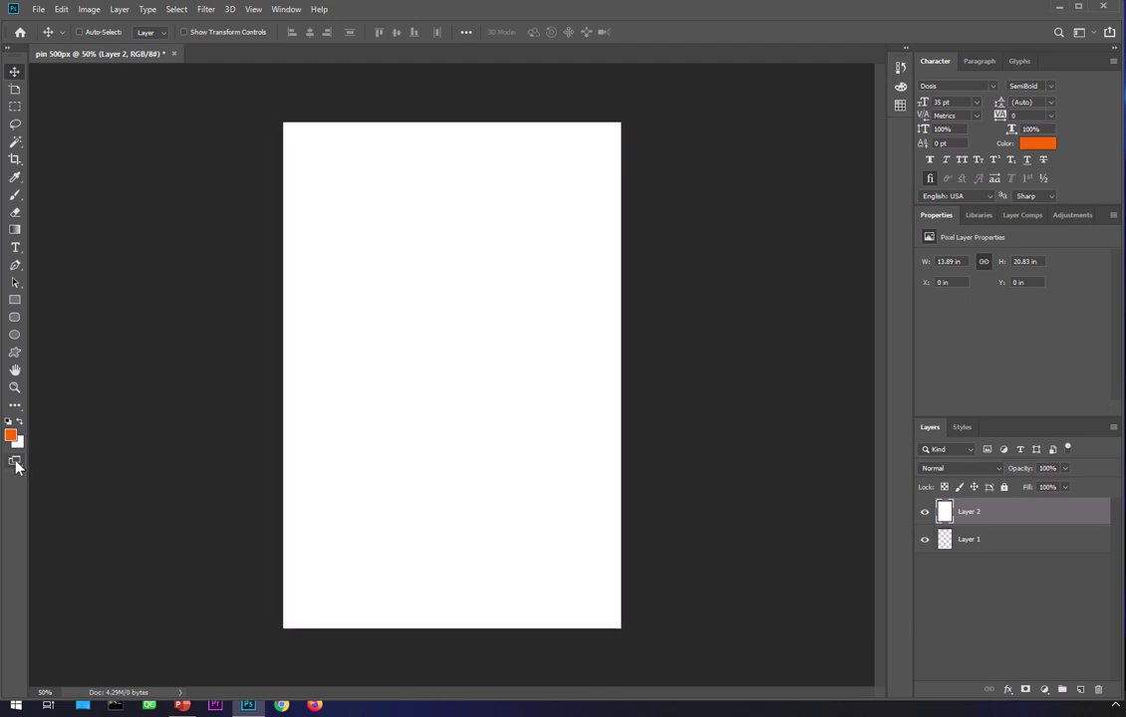
key(alt+BackSpace)
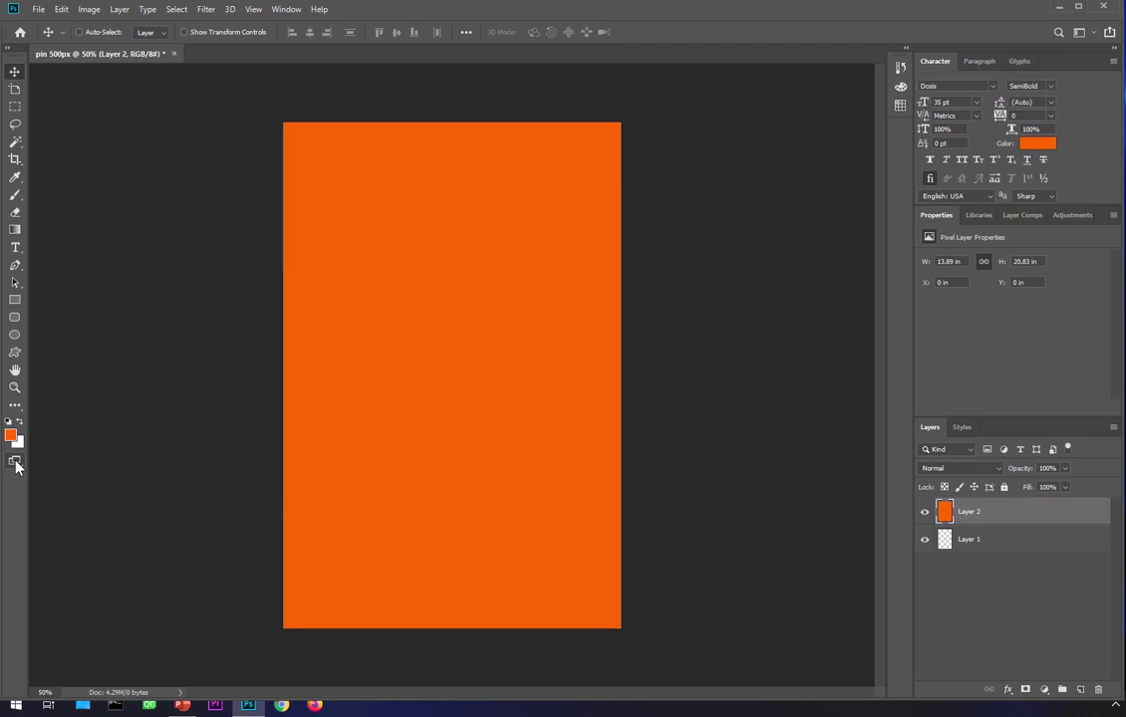
Add a new layer above the orange one and start a Pen tool path just outside the canvas's upper-left corner.
click(1079, 690)
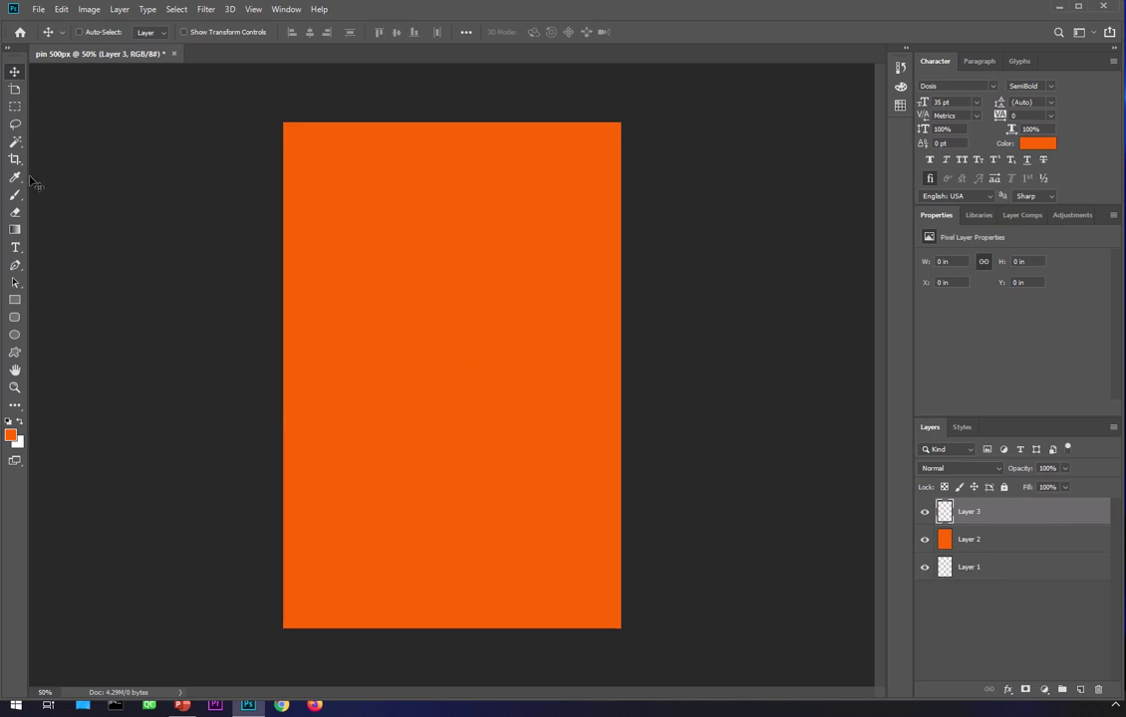
click(15, 266)
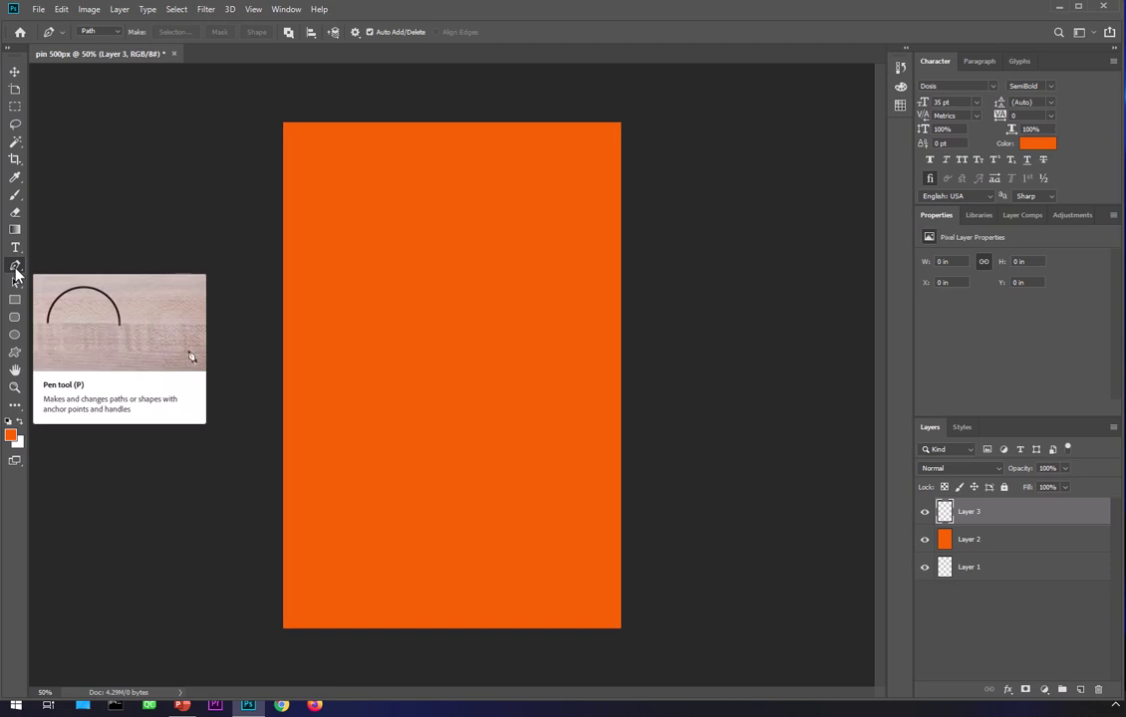
click(265, 109)
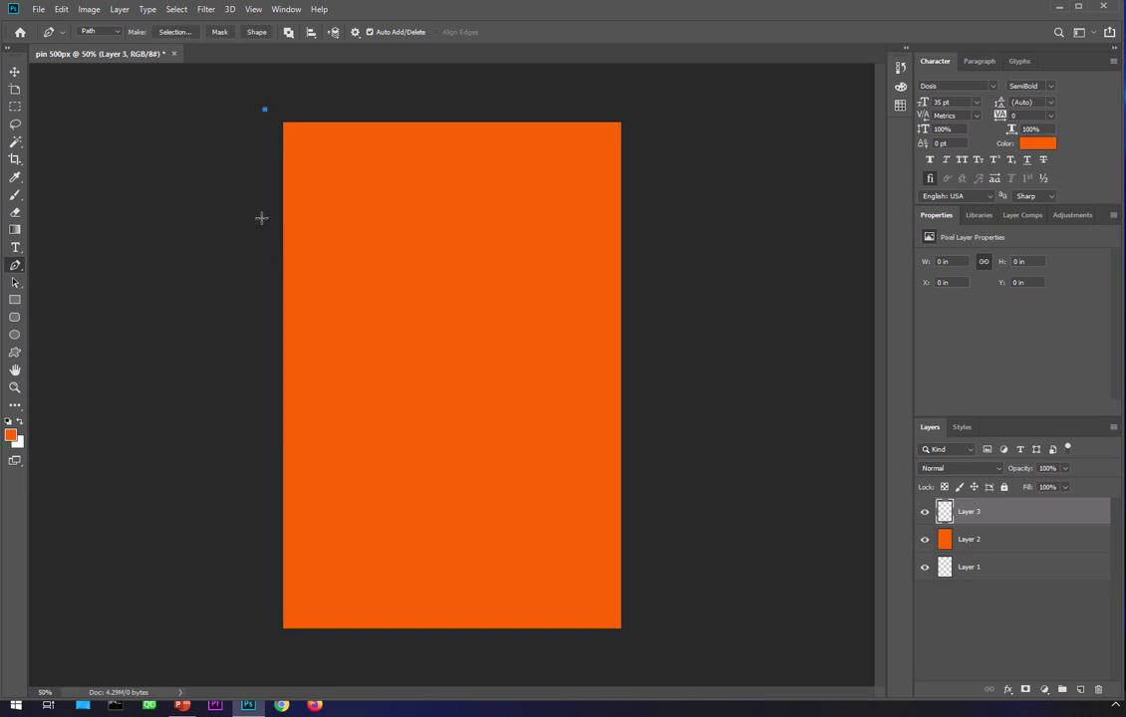
click(261, 218)
drag(649, 295, 770, 147)
key(ctrl+z)
key(ctrl+z)
Enclose the canvas's upper part in a closed path with a wavy lower edge and fill its selection with white.
click(259, 311)
drag(511, 199, 520, 246)
drag(650, 364, 662, 355)
drag(703, 314, 703, 313)
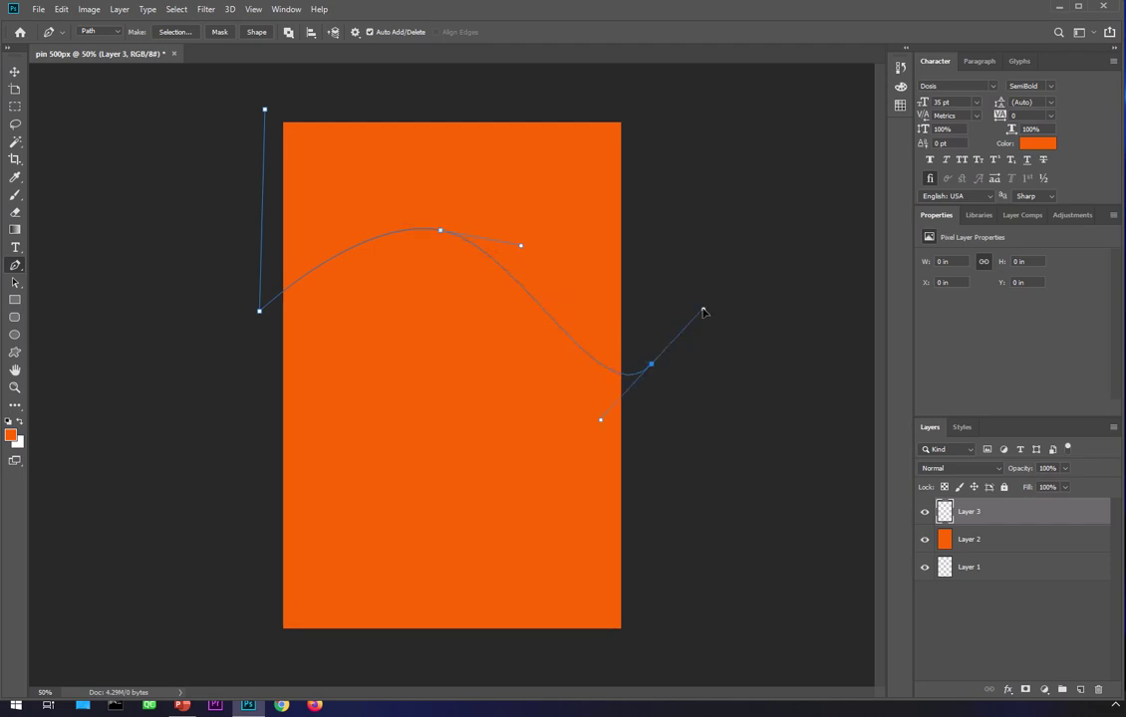
click(650, 88)
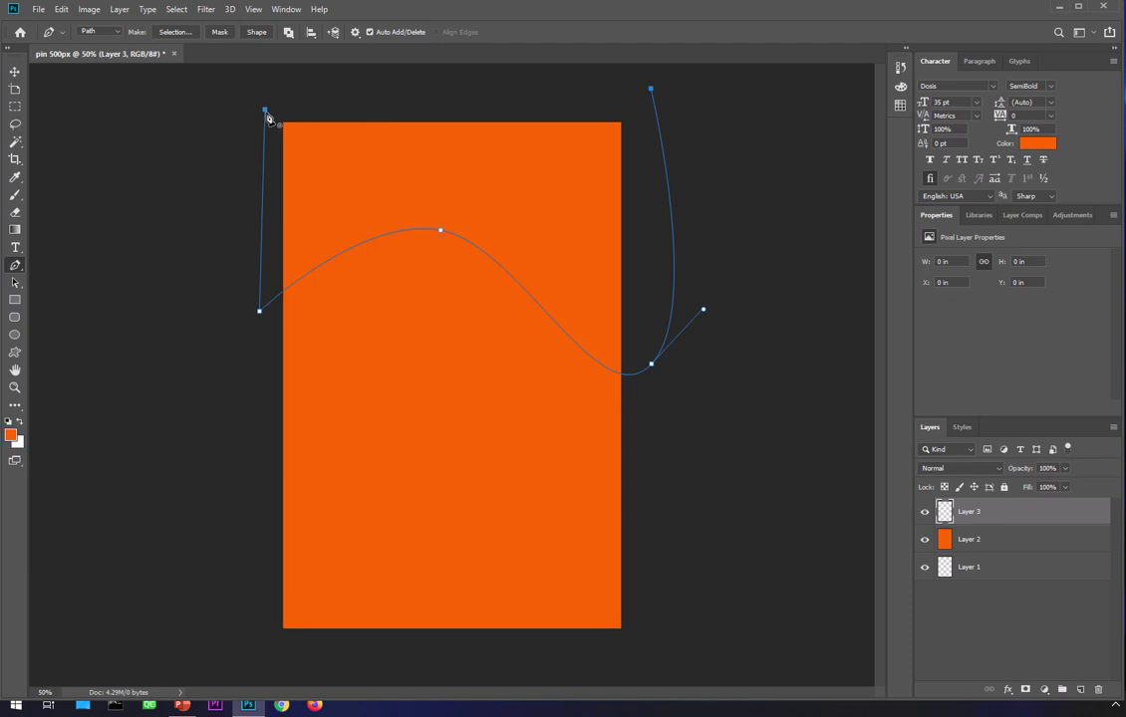
click(265, 110)
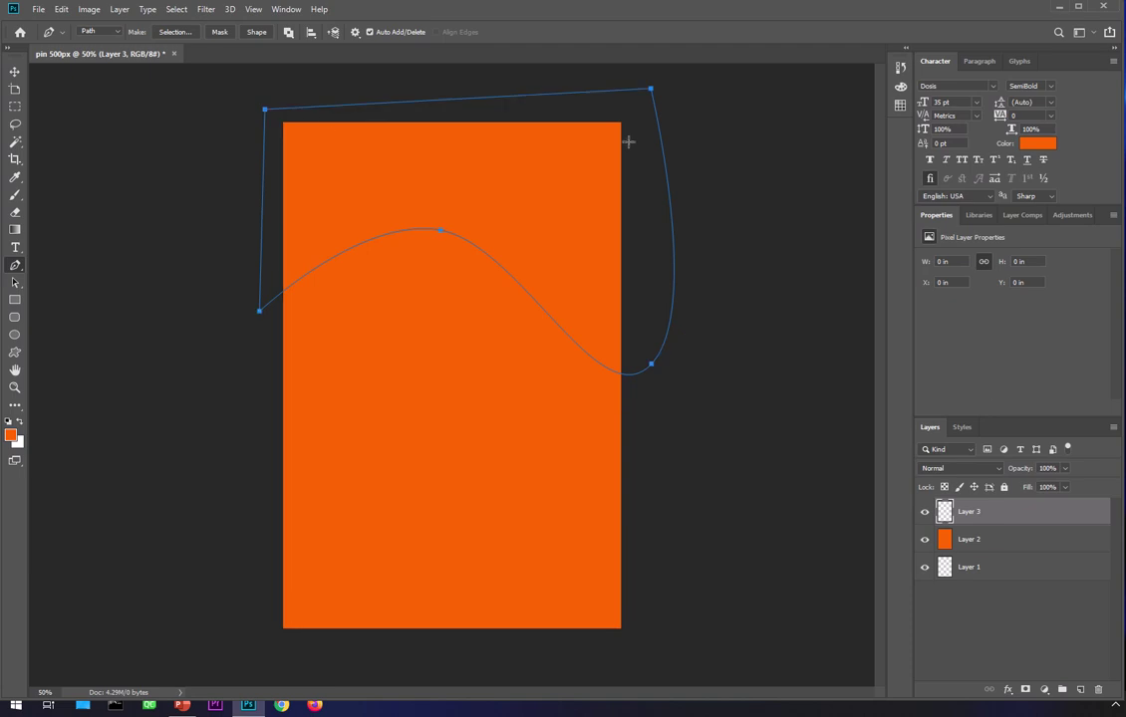
key(ctrl+Return)
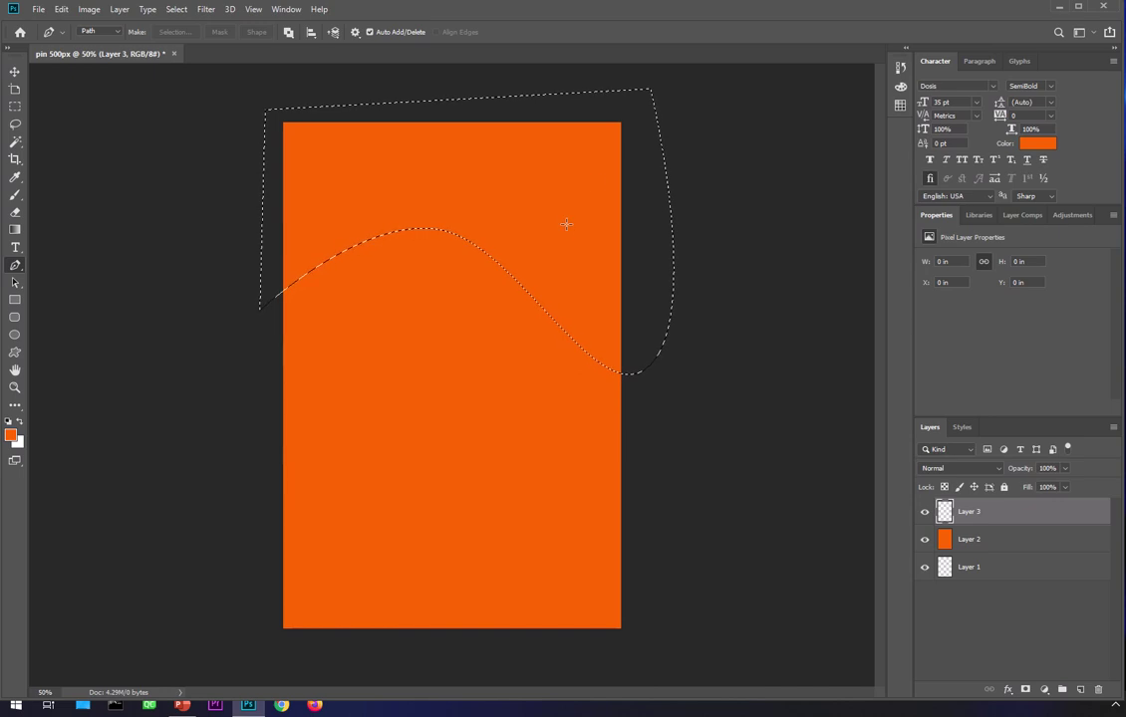
key(ctrl+BackSpace)
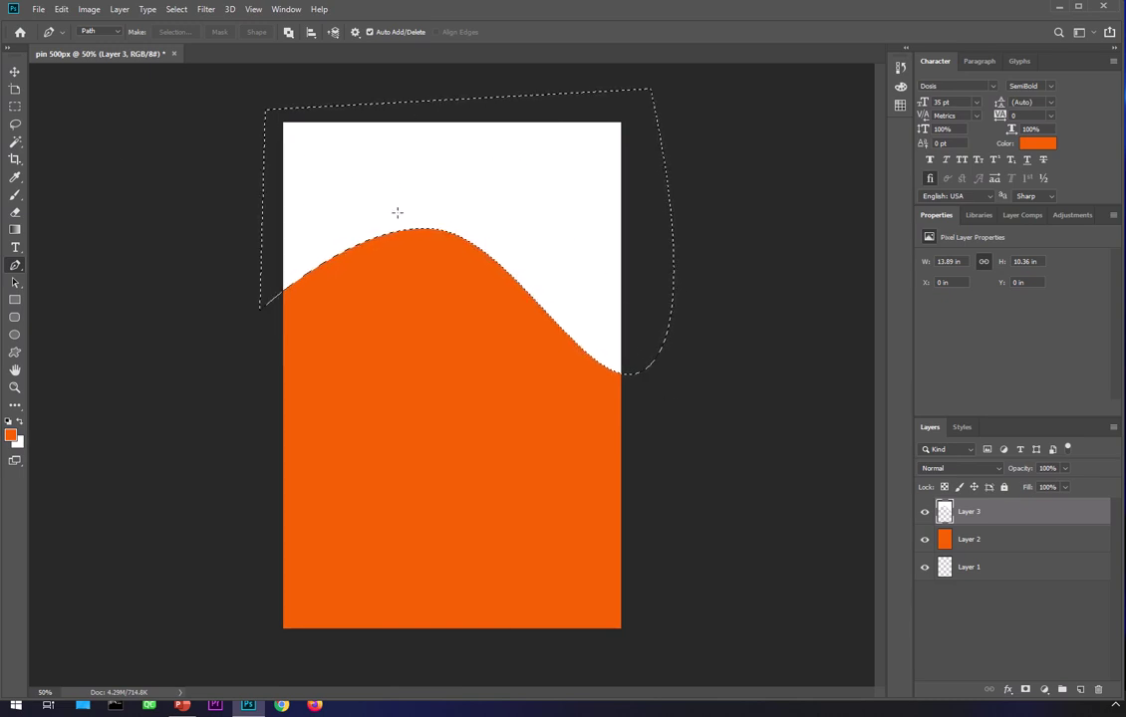
Try nudging the white wave shape down the canvas, and undo the move.
click(15, 72)
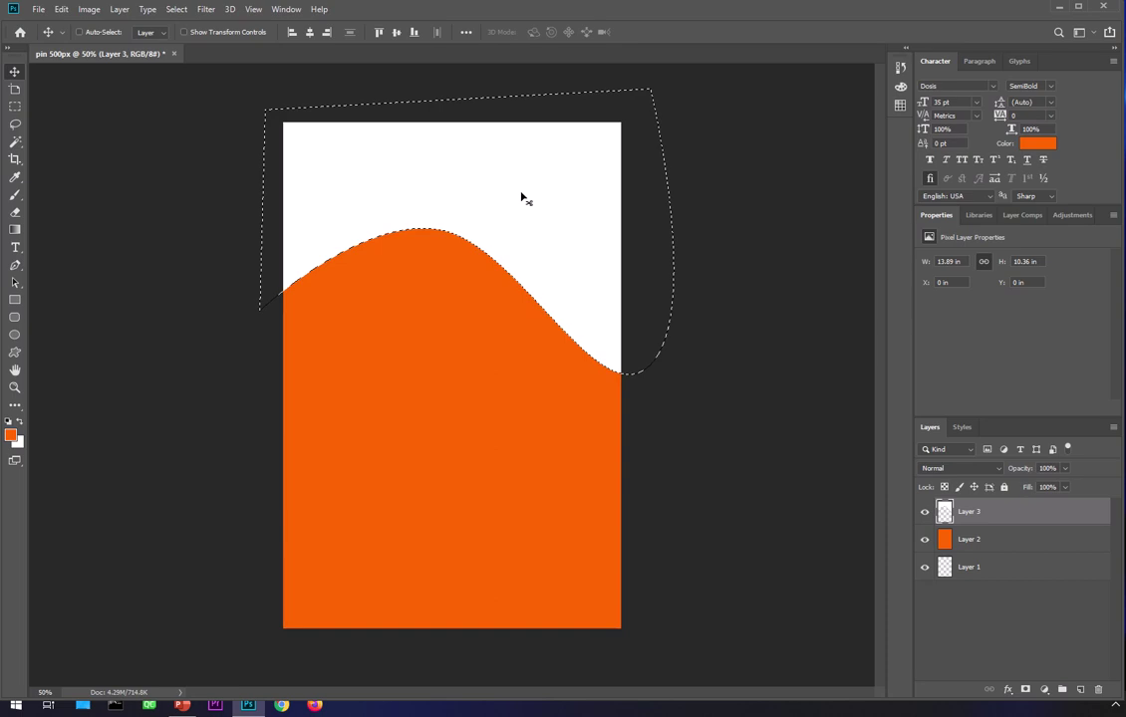
key(Down)
key(Down)
key(Down)
key(Down)
key(Down)
key(Down)
key(Down)
key(Down)
key(Down)
key(Down)
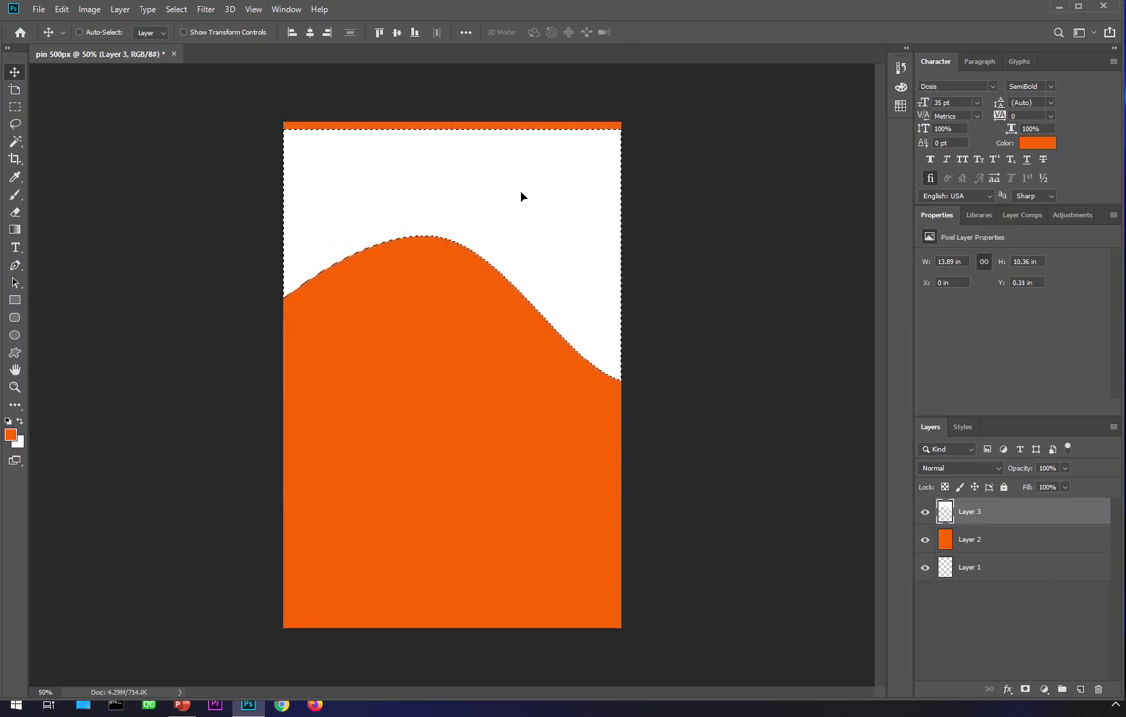
key(ctrl+z)
Clear the white fill and undo the wavy path back to its first anchor point.
key(Delete)
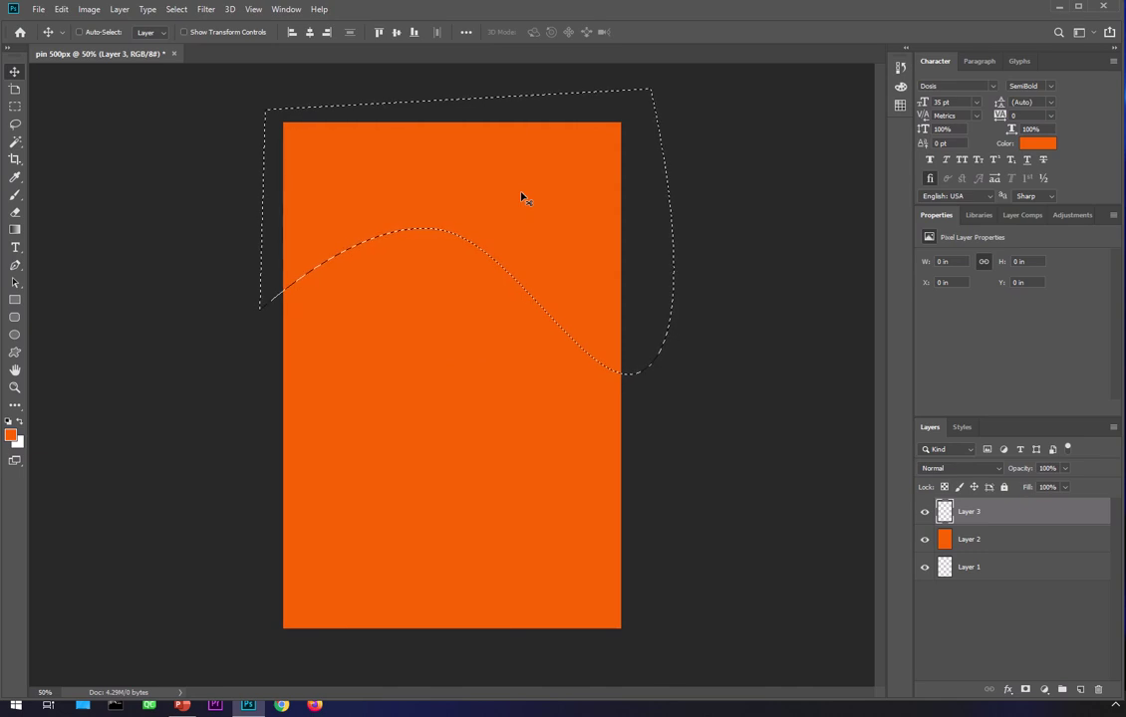
click(521, 196)
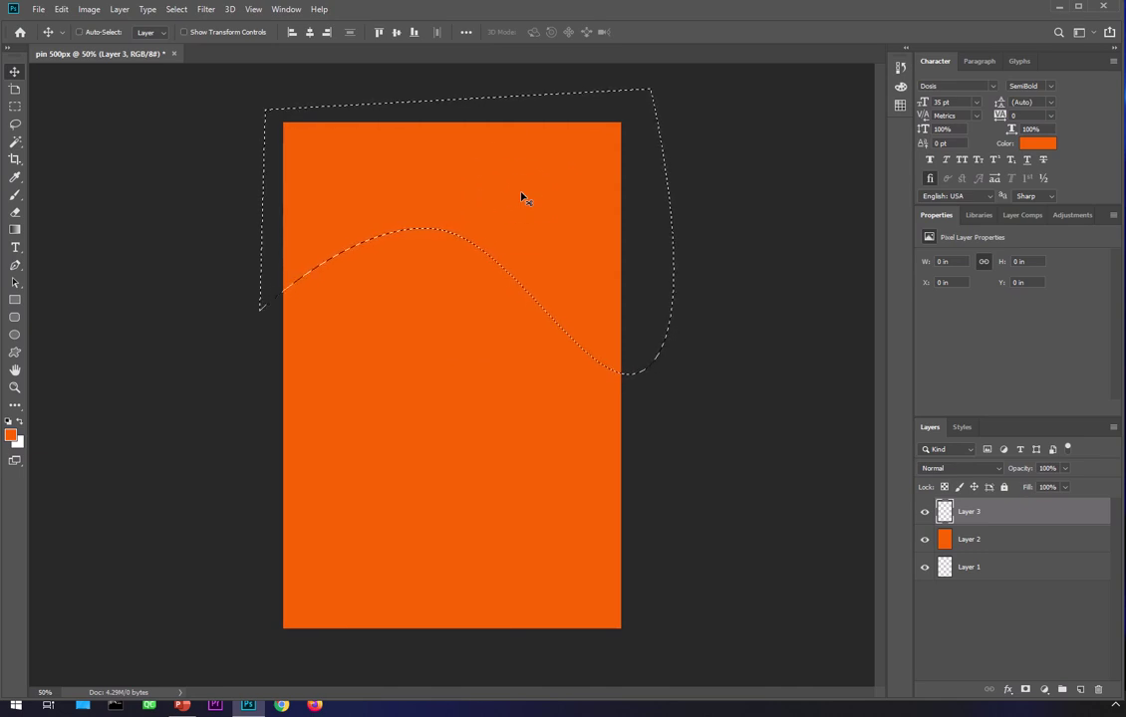
key(ctrl+d)
key(ctrl+z)
key(ctrl+z)
key(ctrl+z)
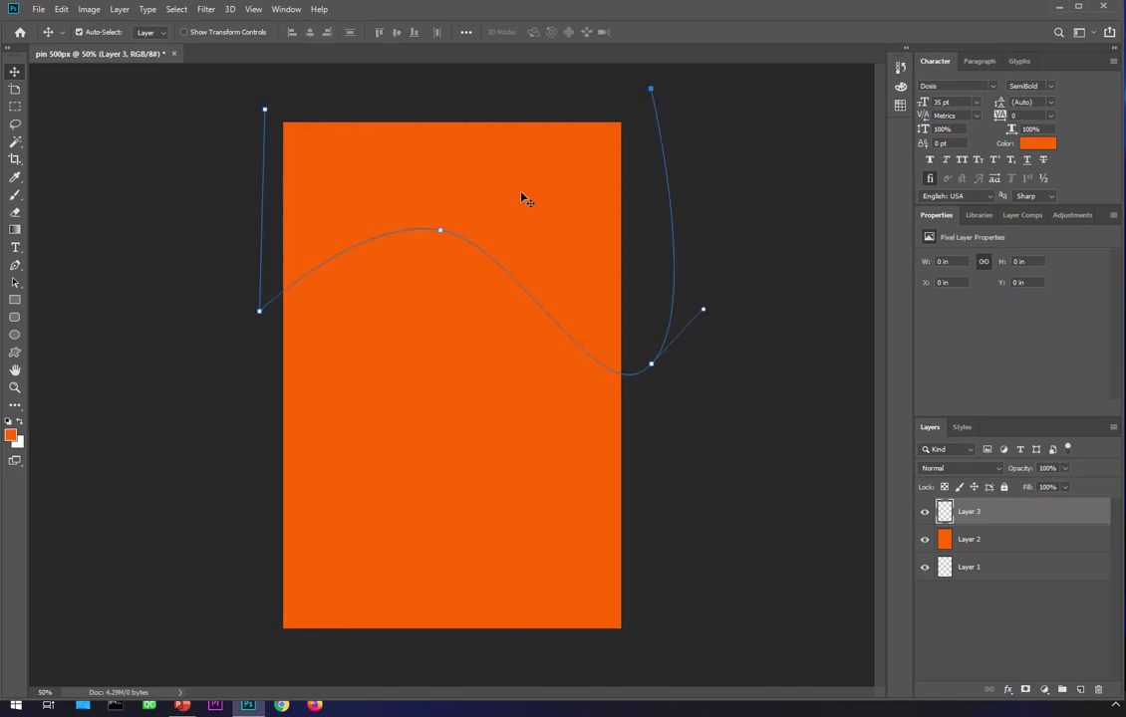
key(ctrl+z)
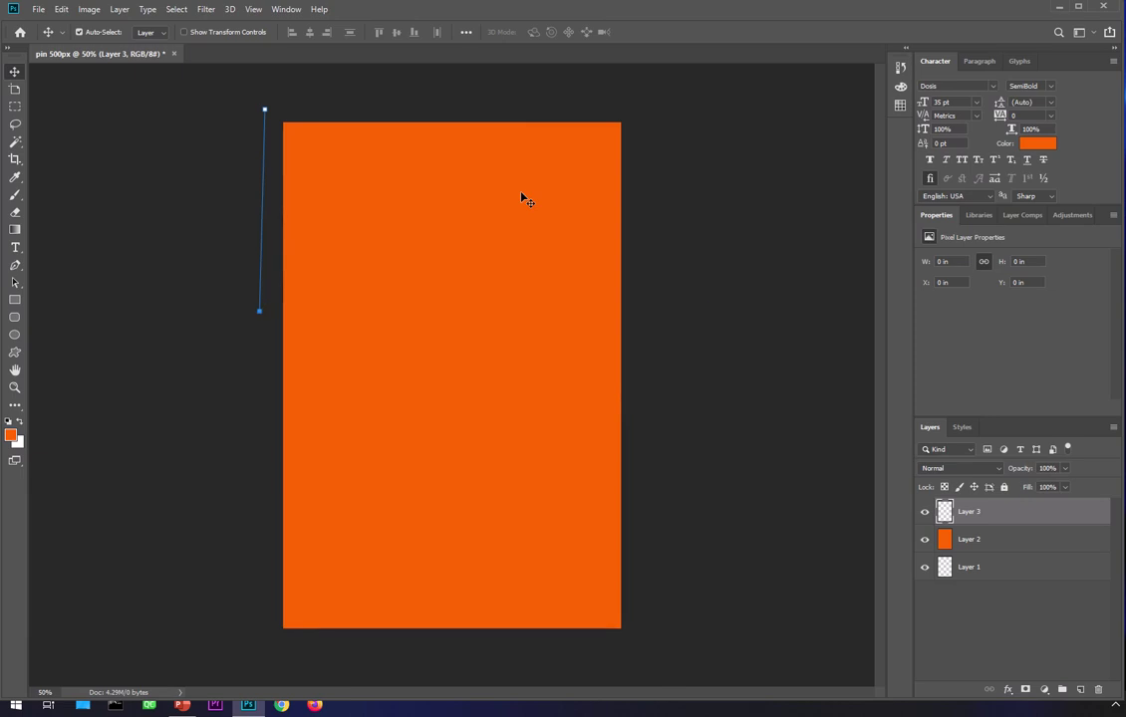
key(ctrl+z)
Redraw the closed path with a deeper wave across the canvas's upper part and fill its selection with the white background color.
key(p)
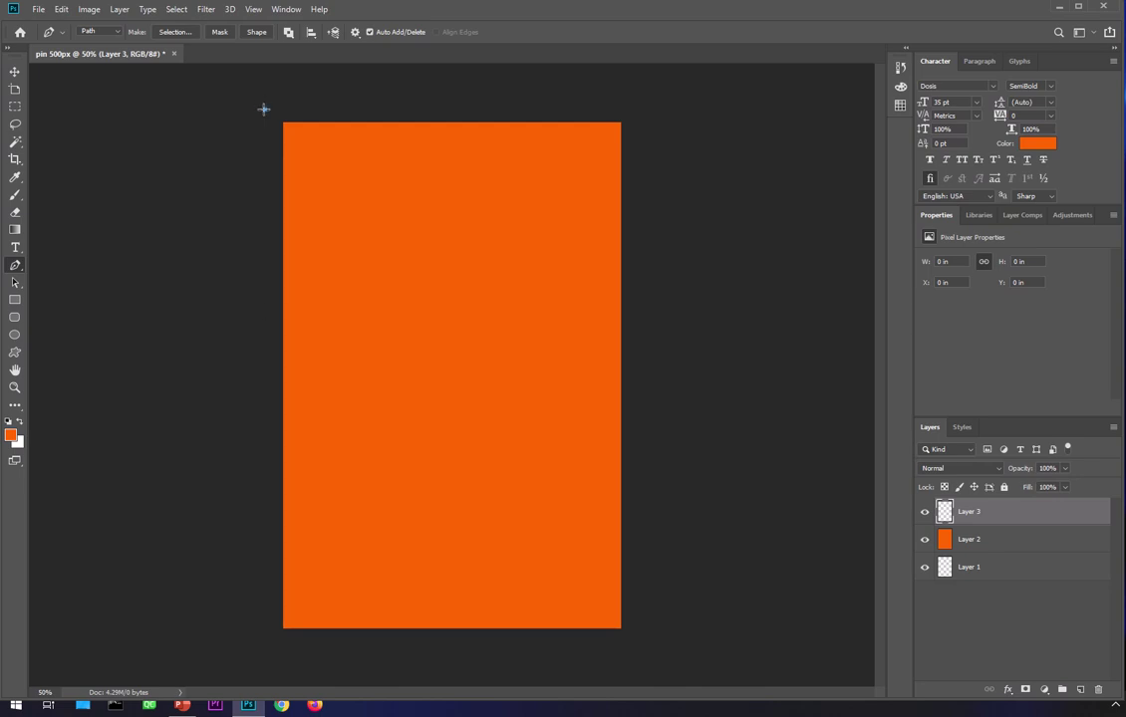
click(260, 360)
drag(512, 213, 511, 212)
drag(649, 384, 706, 321)
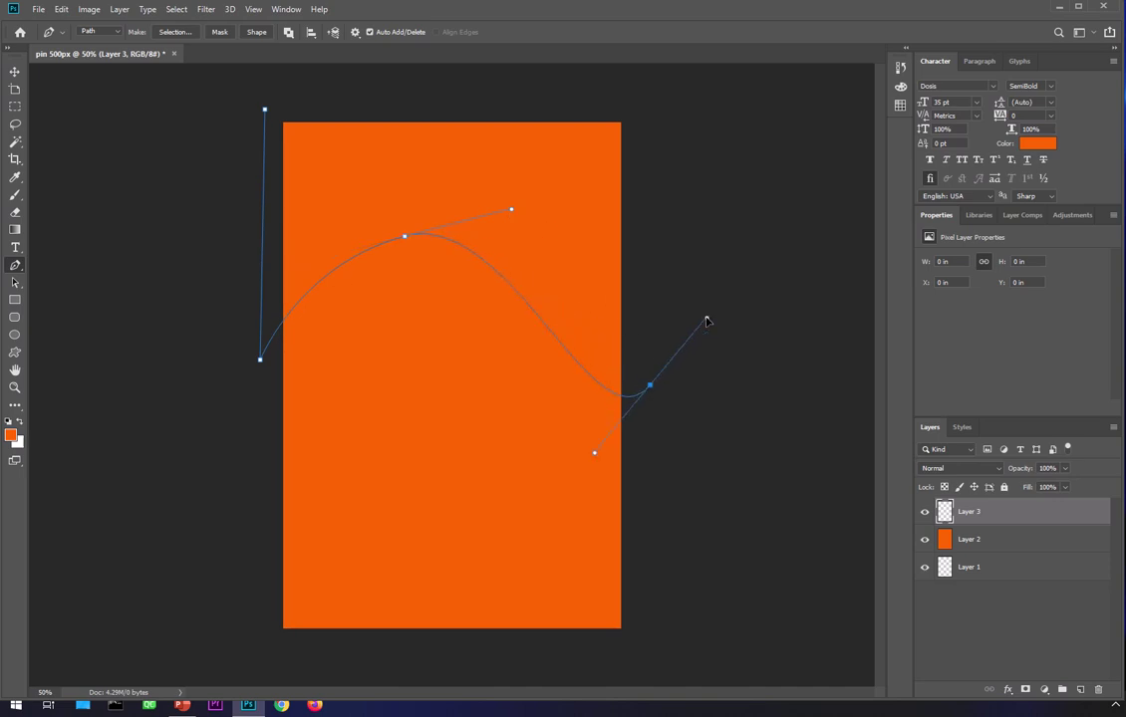
click(638, 95)
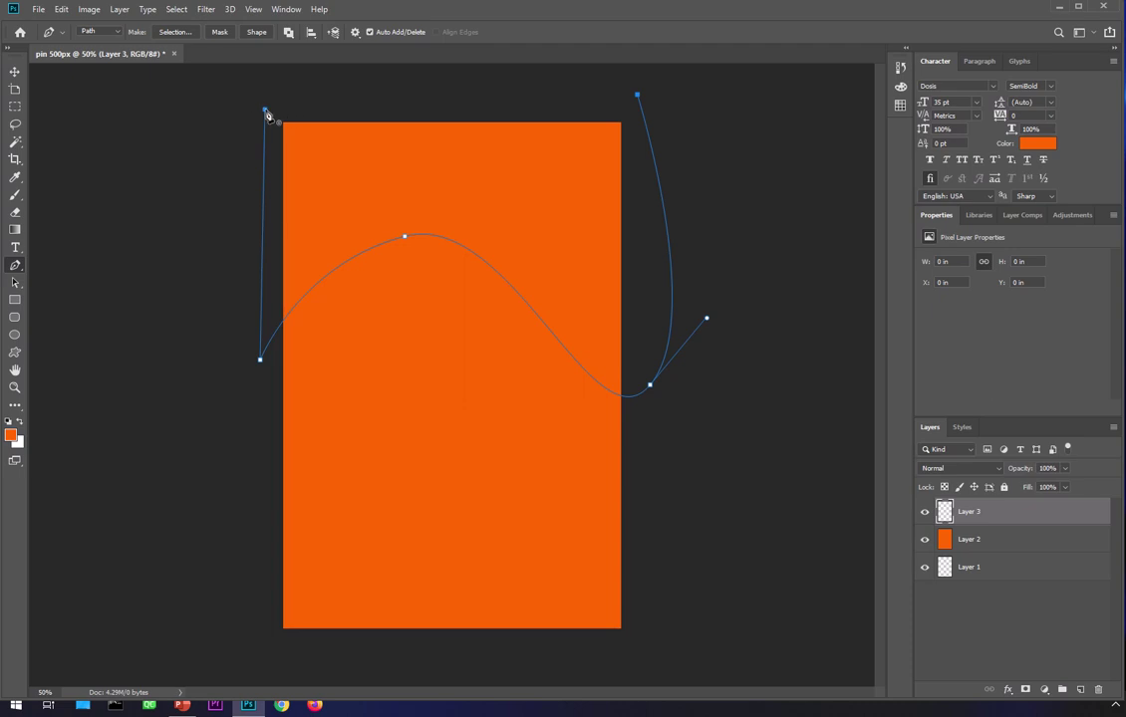
click(265, 110)
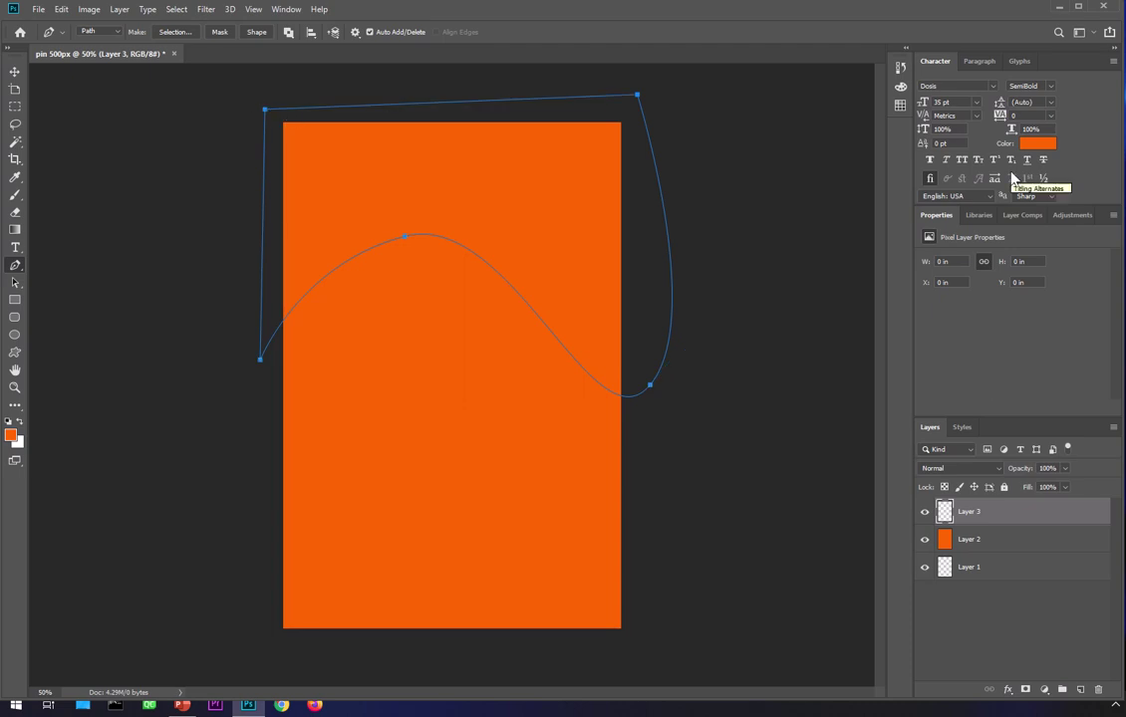
key(ctrl+Return)
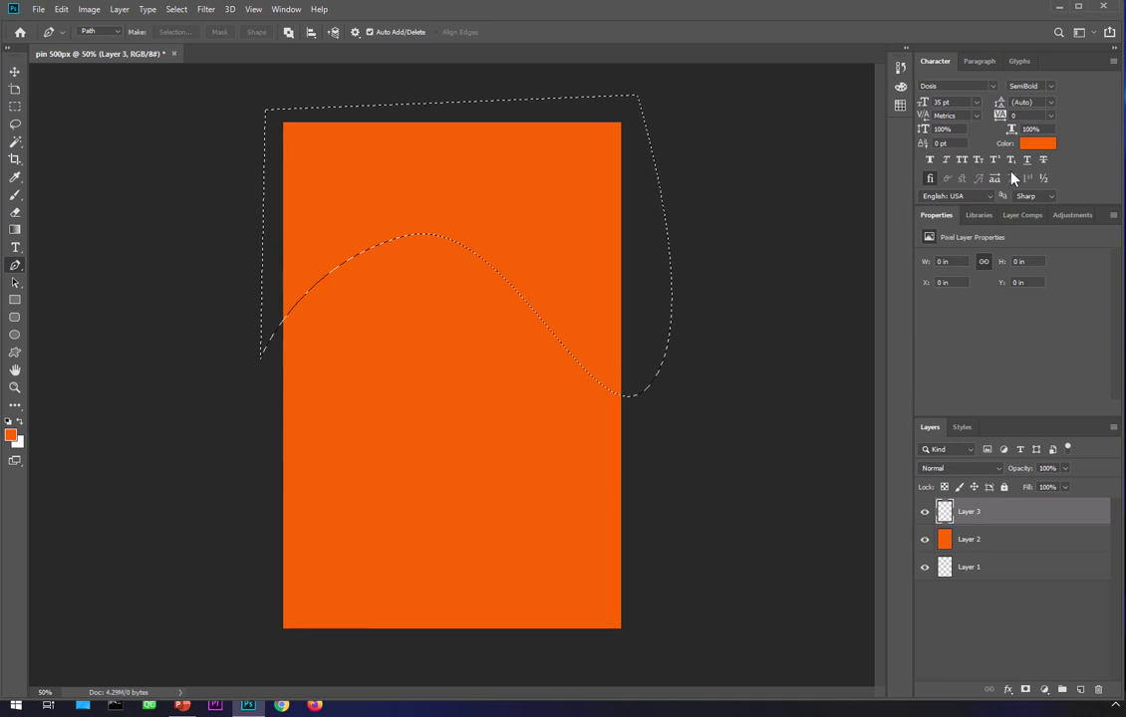
key(ctrl+BackSpace)
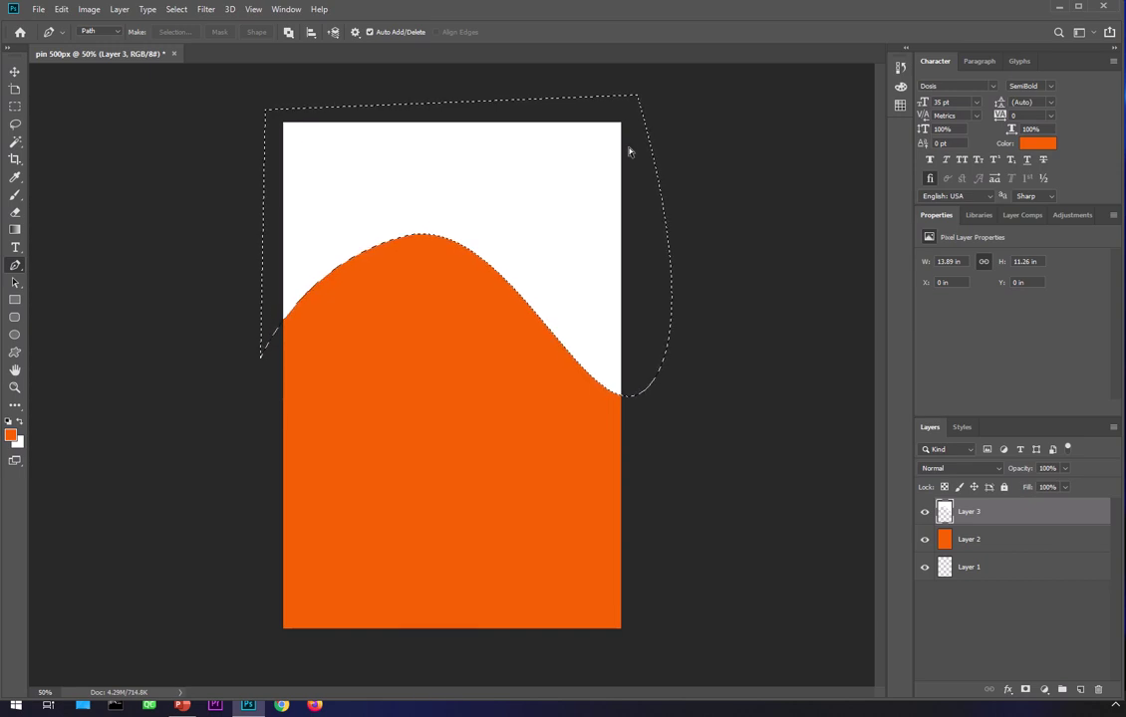
Deselect the wave selection and start a text line near the top of the white area with a 50 pt font size.
key(ctrl+d)
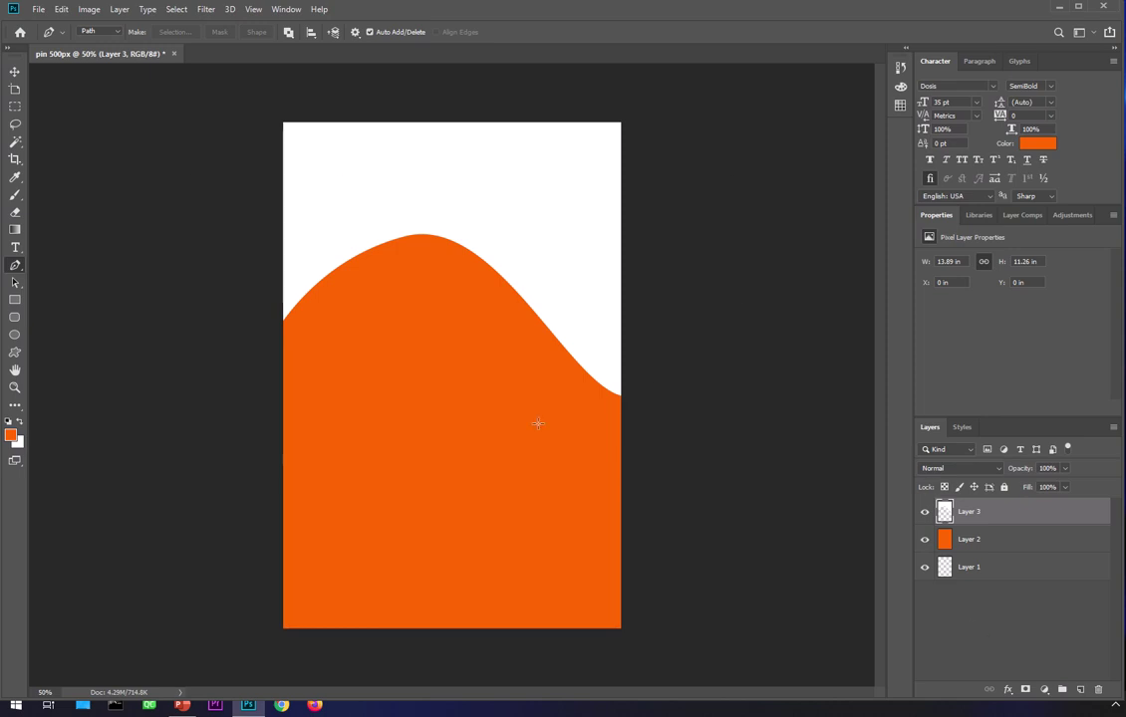
key(t)
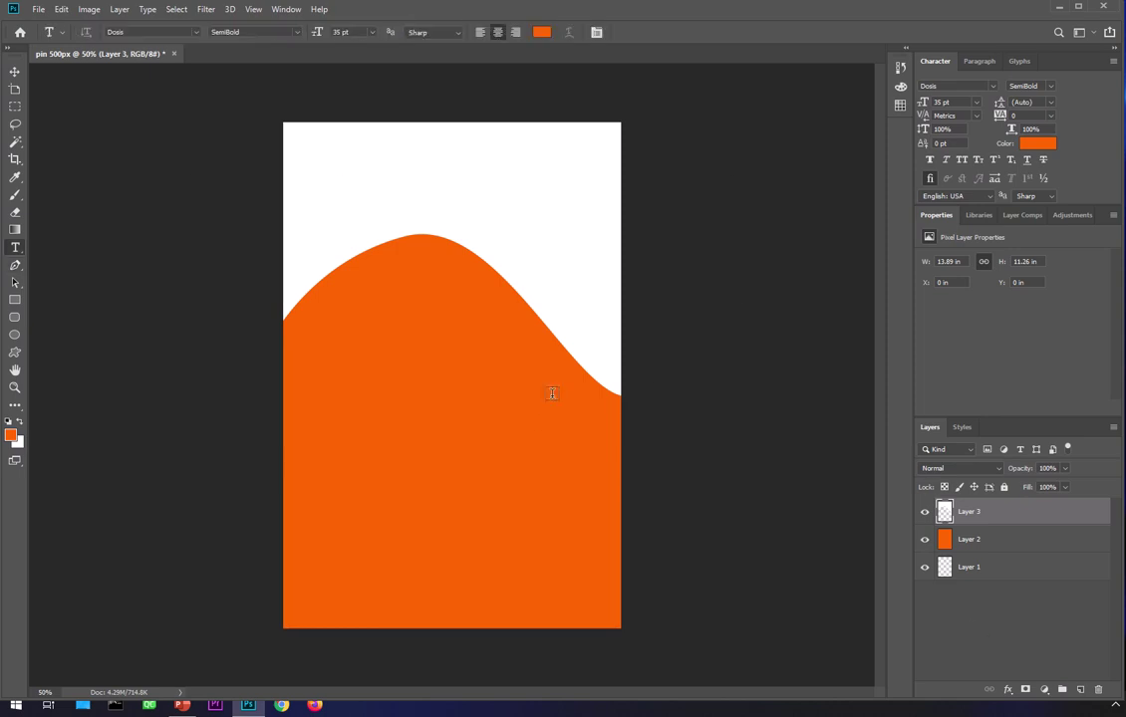
click(335, 164)
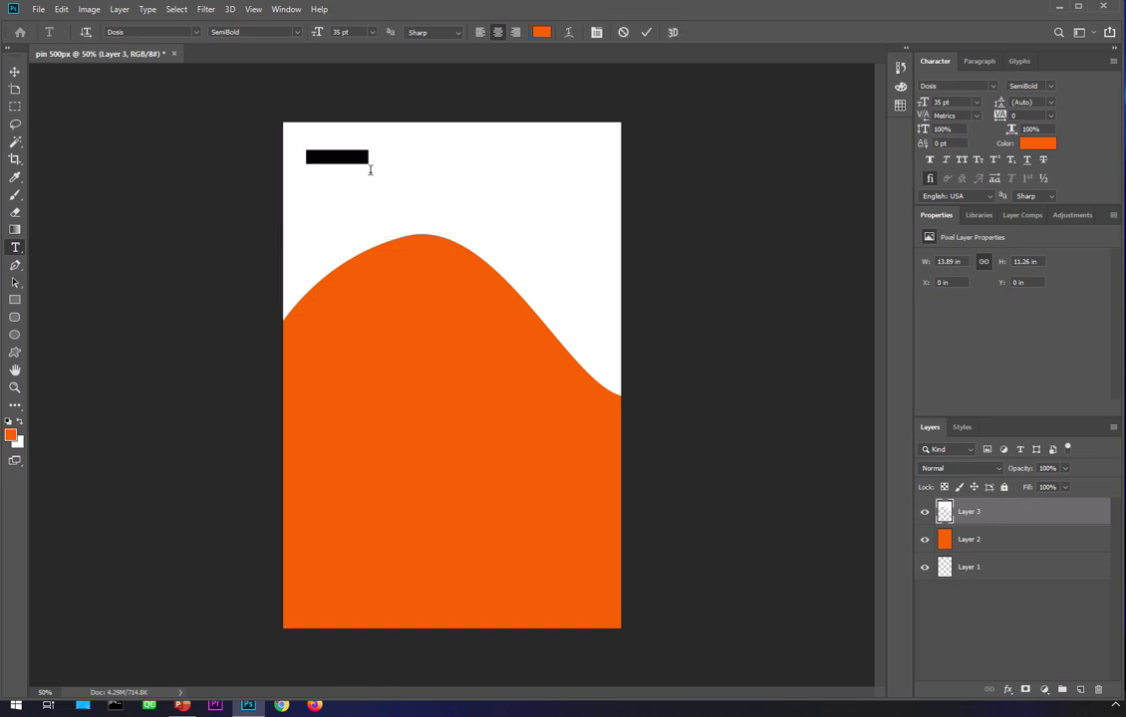
click(350, 31)
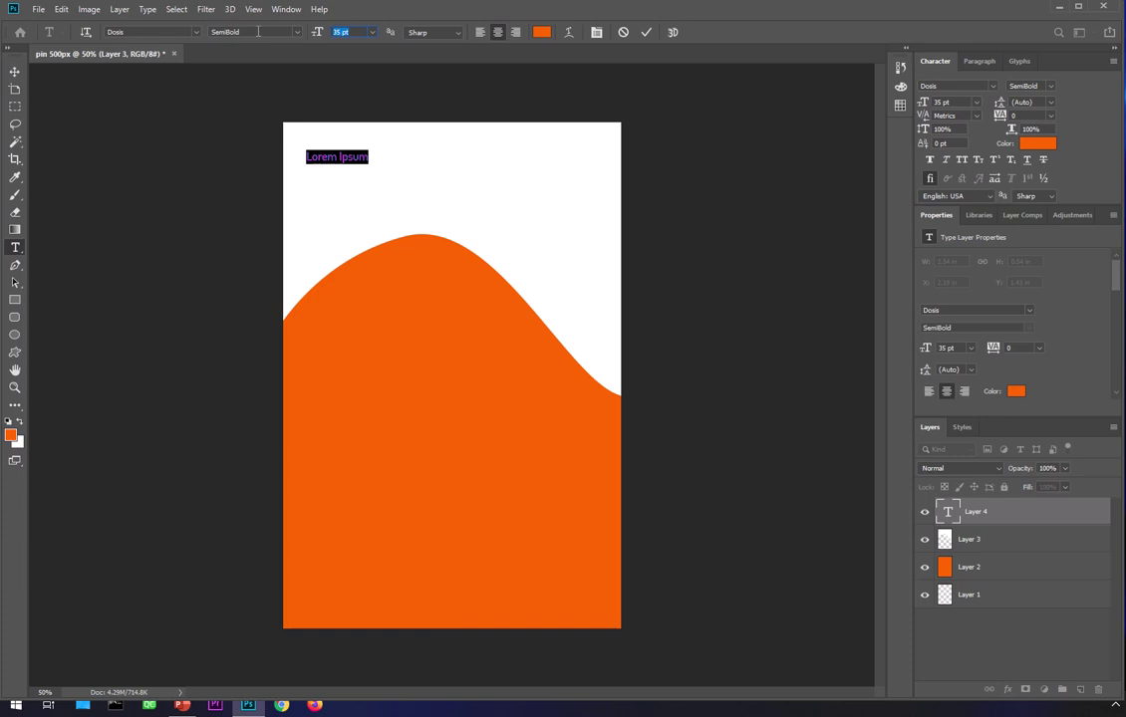
text(50)
key(Return)
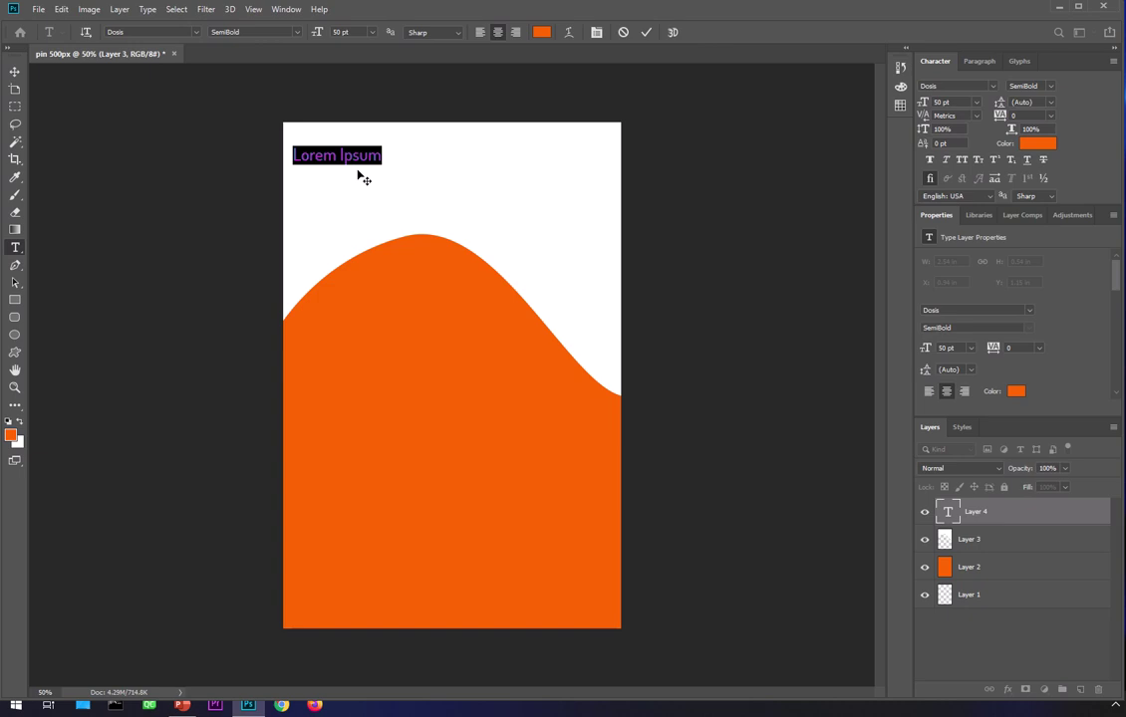
Enter "Write Your Awesome Pin Title" as the text and move it to the horizontal middle of the white area.
click(359, 174)
key(ctrl+a)
text(writer)
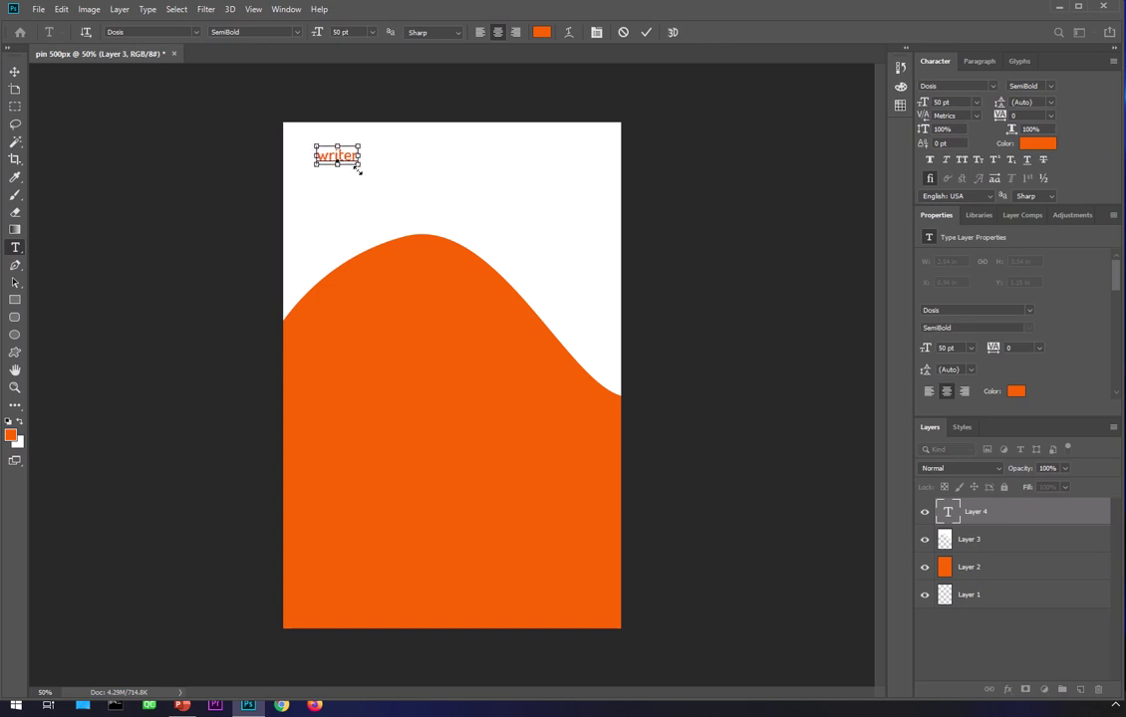
key(ctrl+a)
key(BackSpace)
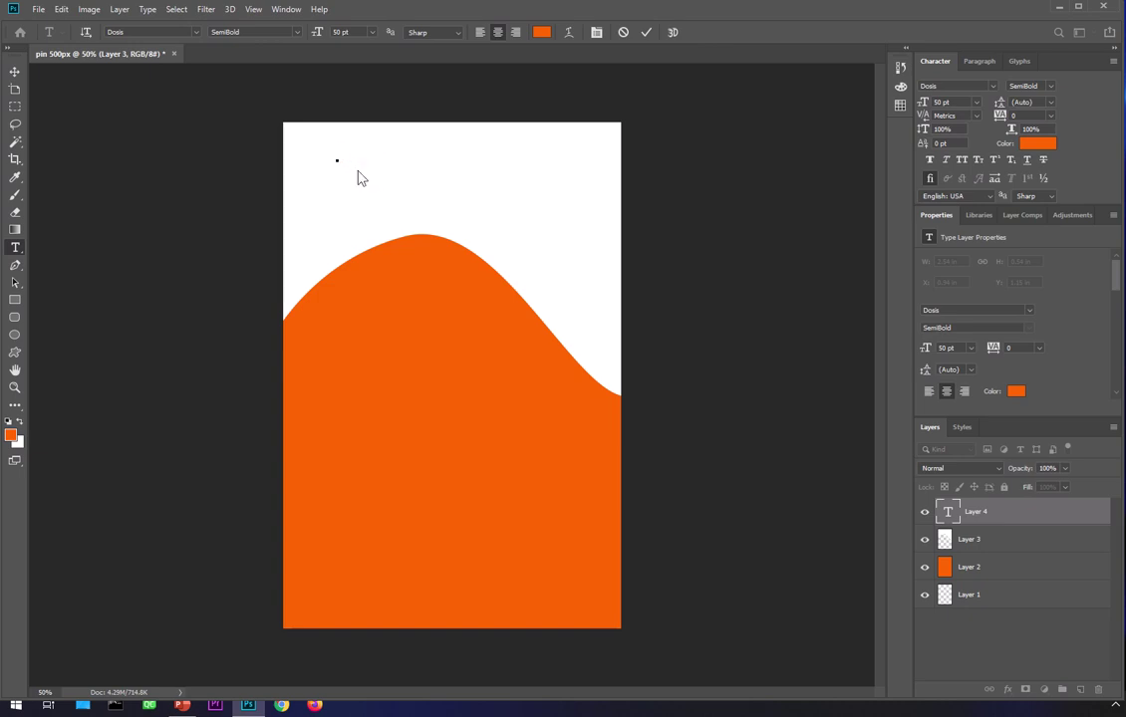
text(Write)
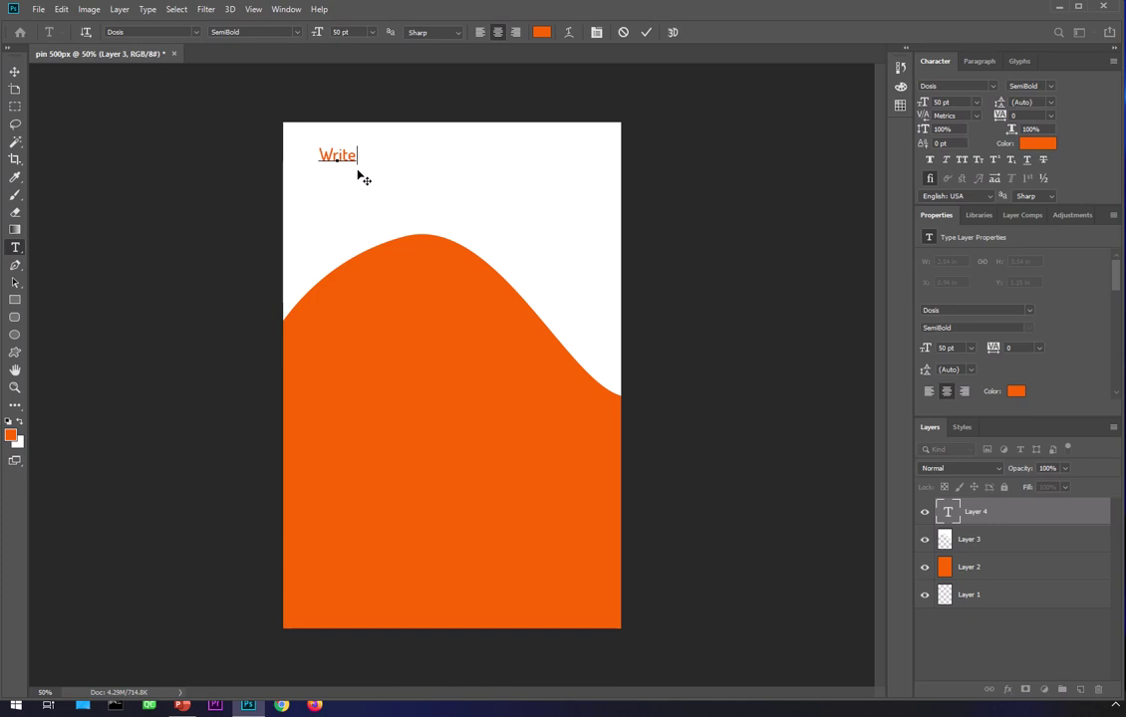
text( up)
key(BackSpace)
key(BackSpace)
key(BackSpace)
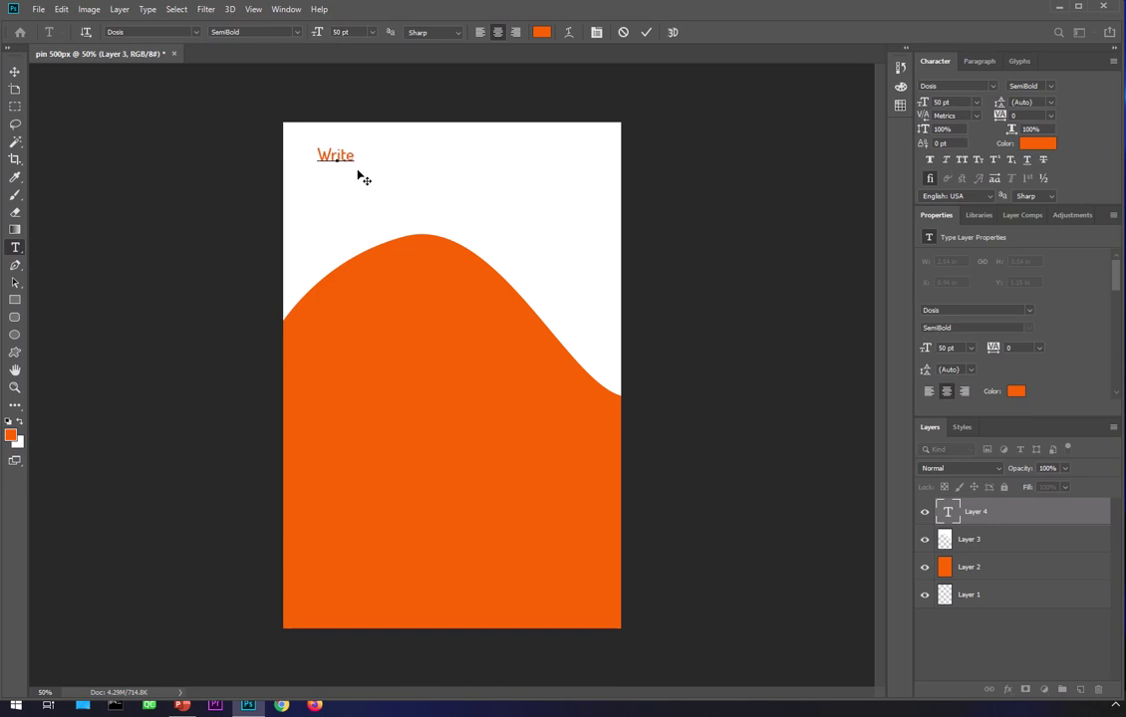
text(Your )
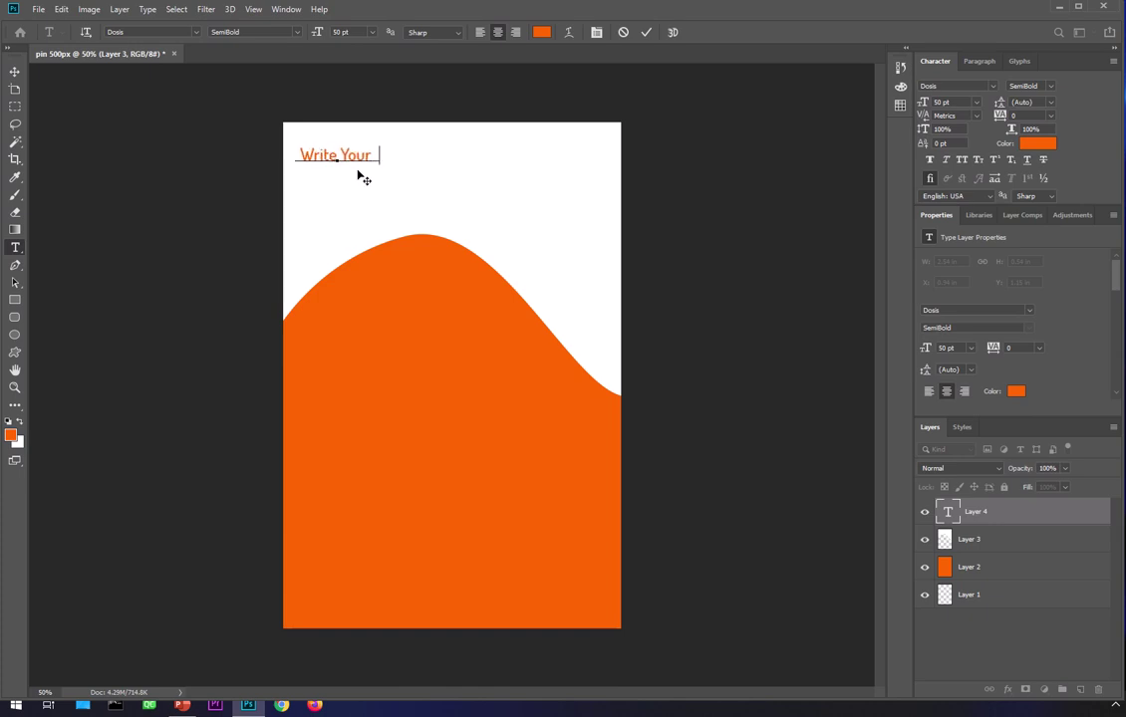
text(A)
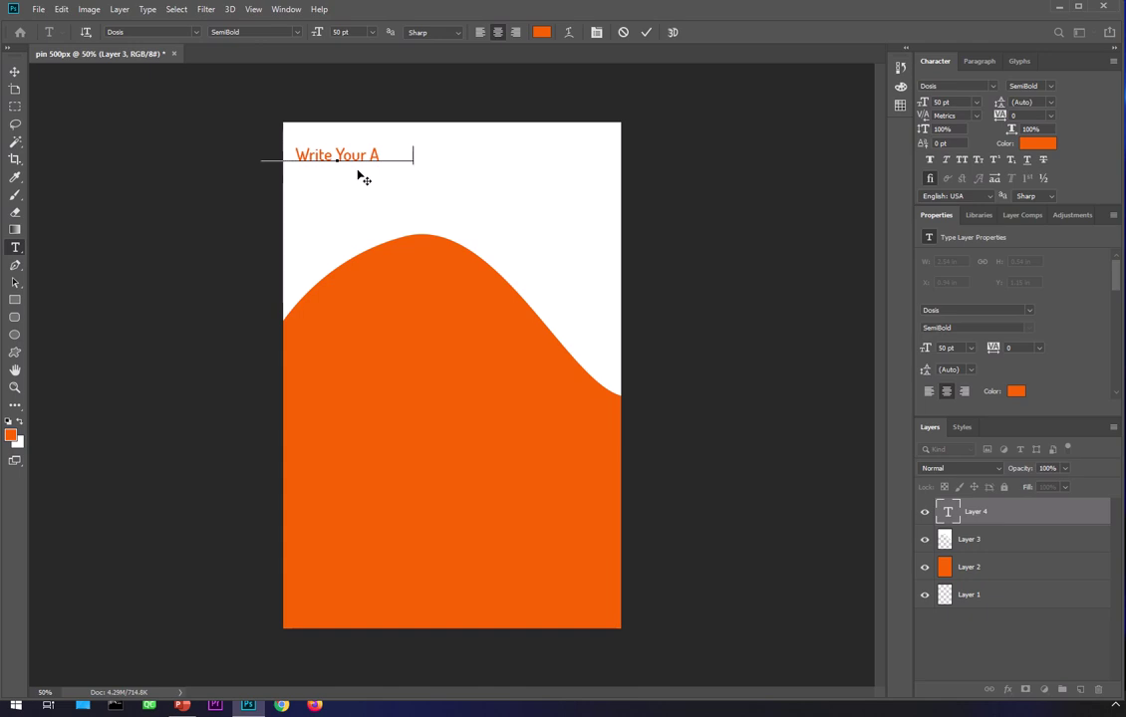
text(        wesome Ti)
key(BackSpace)
key(BackSpace)
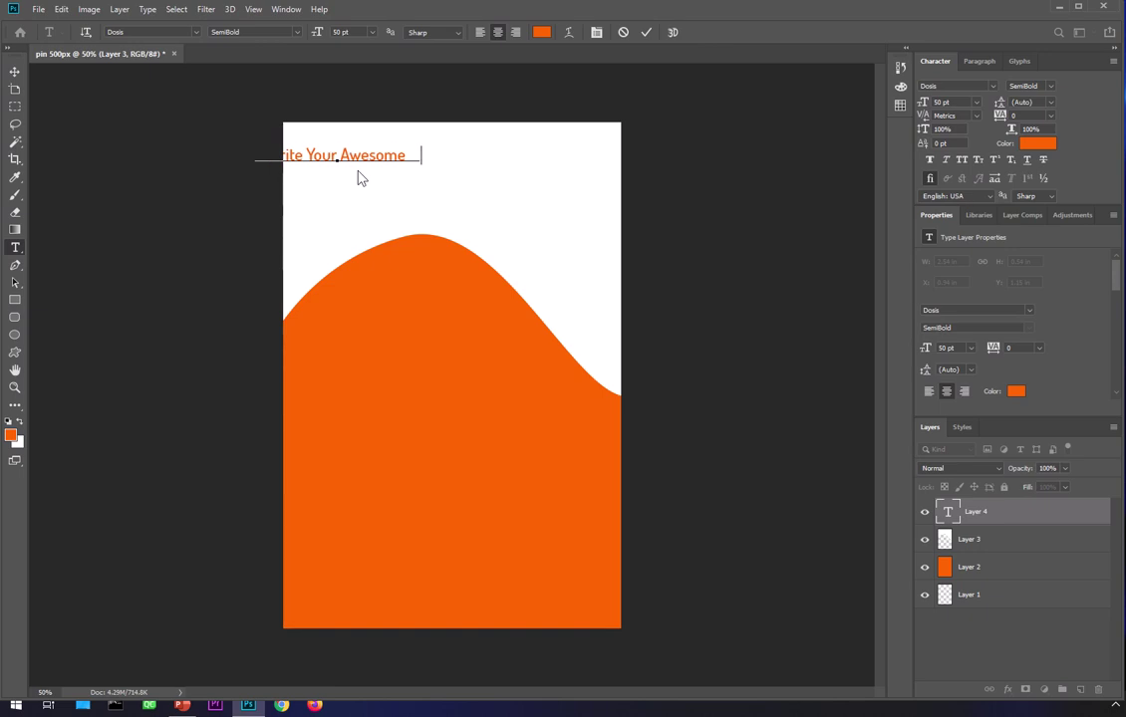
text(Pin Tit)
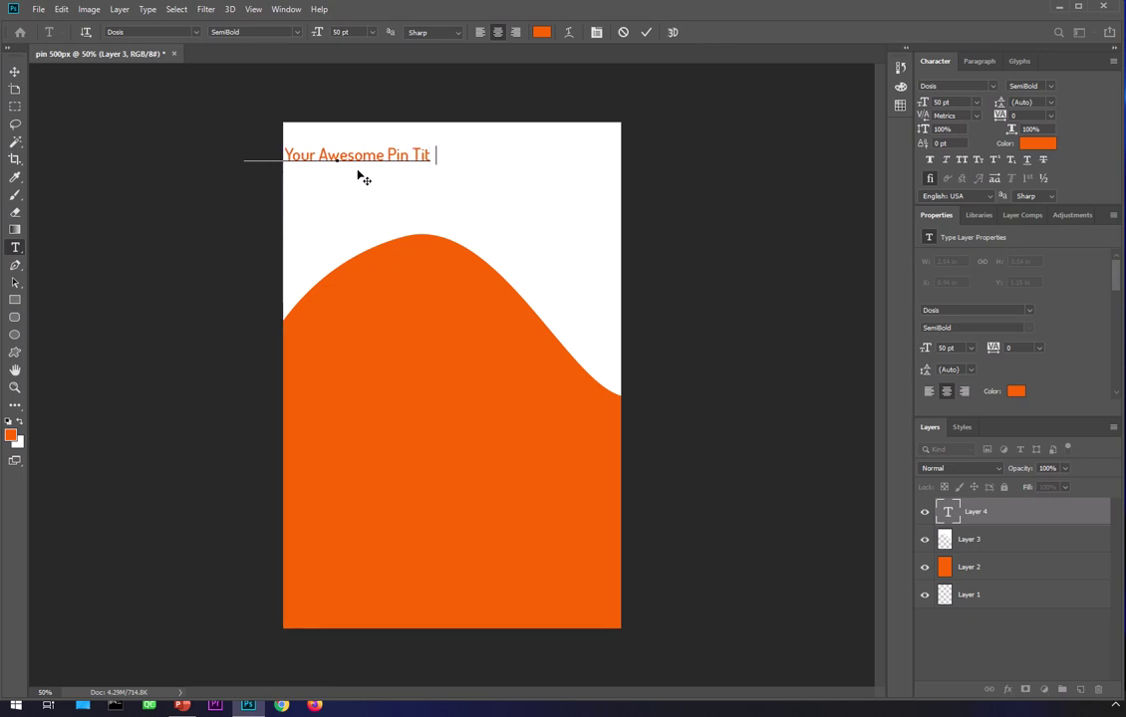
text(le)
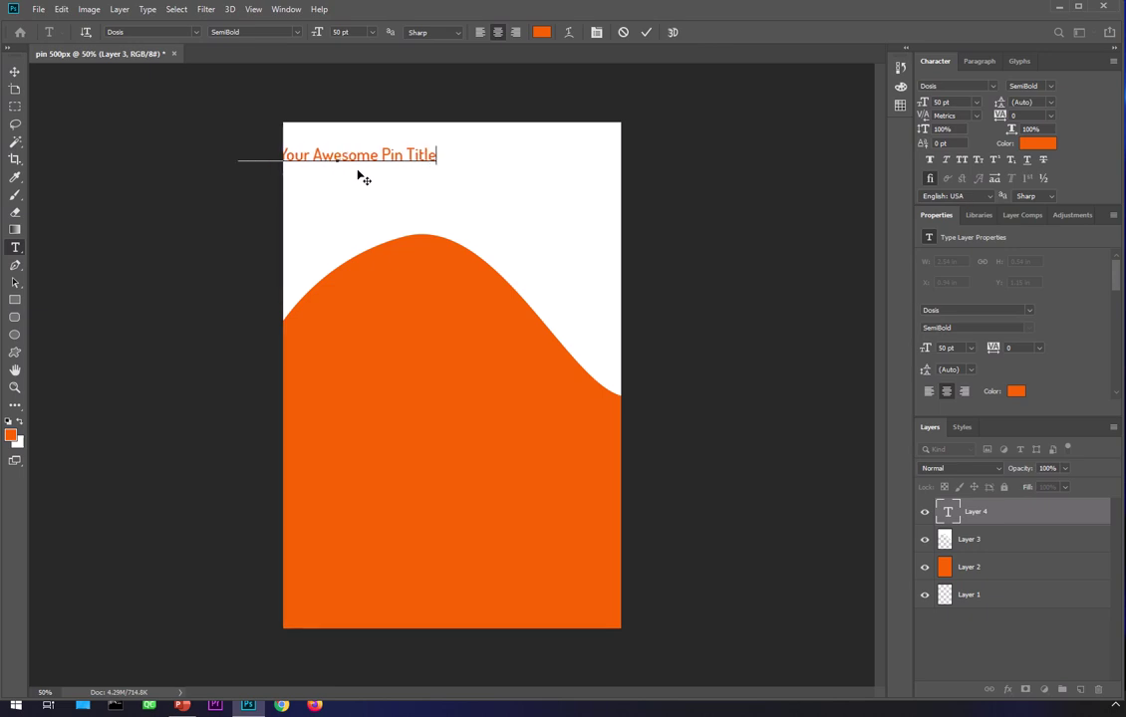
click(15, 71)
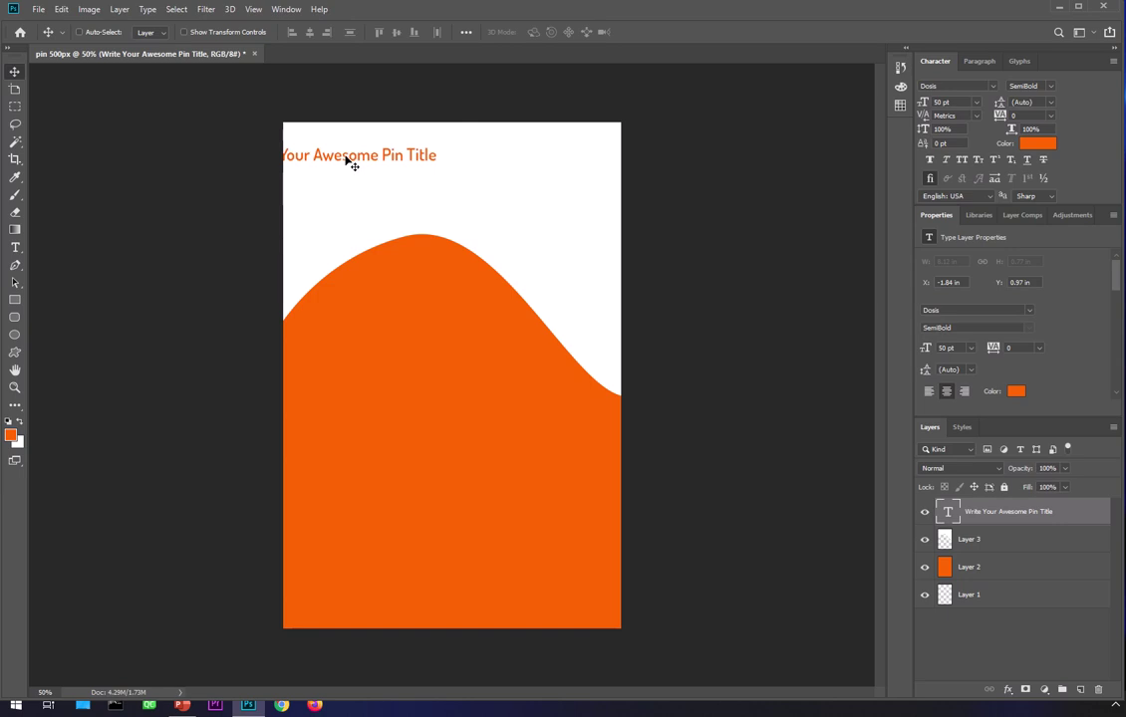
drag(349, 161, 461, 178)
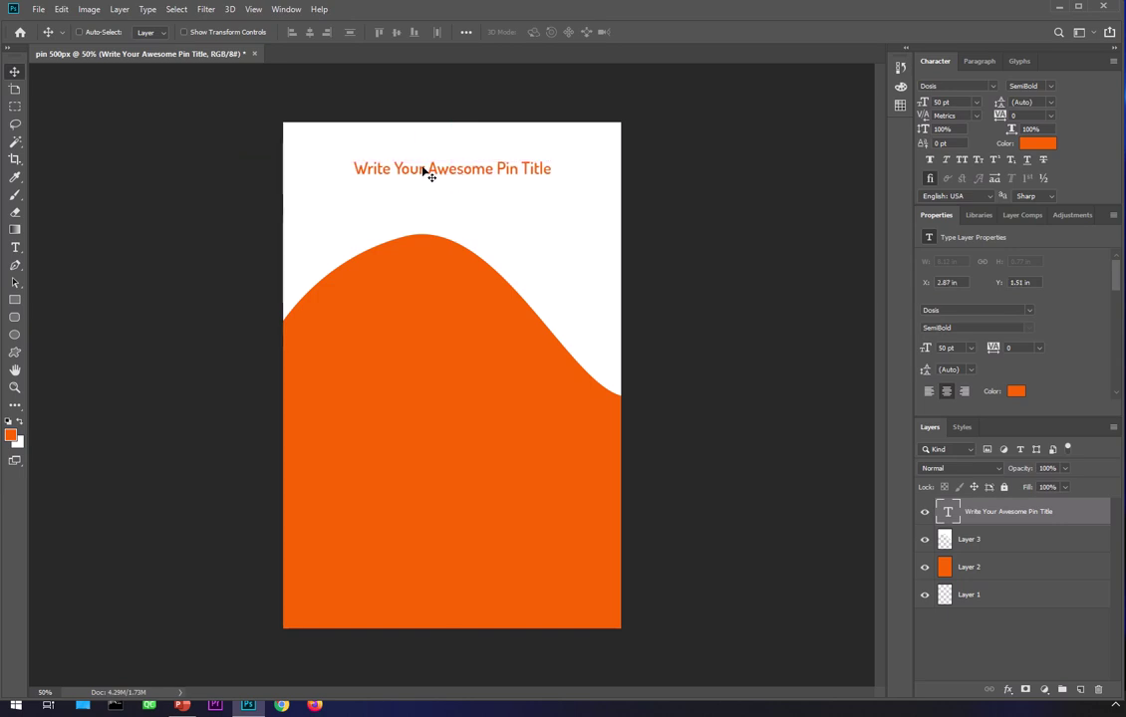
Set the title's font size to 72 pt and shift it slightly down within the white area.
key(t)
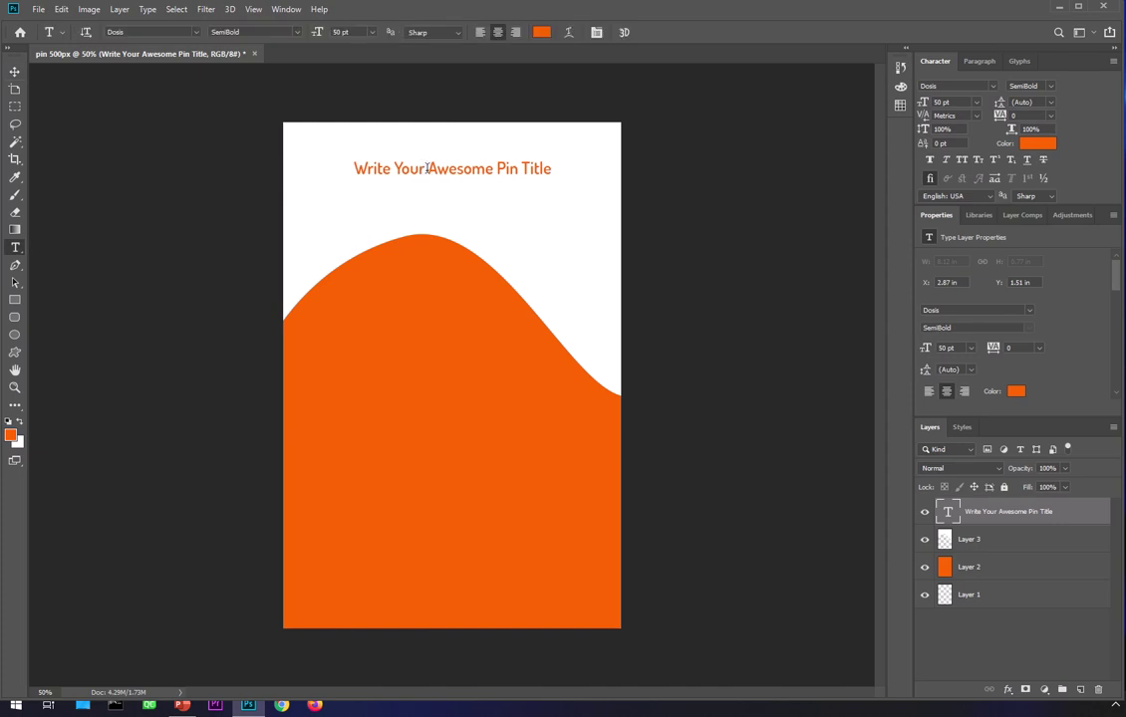
click(428, 171)
key(ctrl+a)
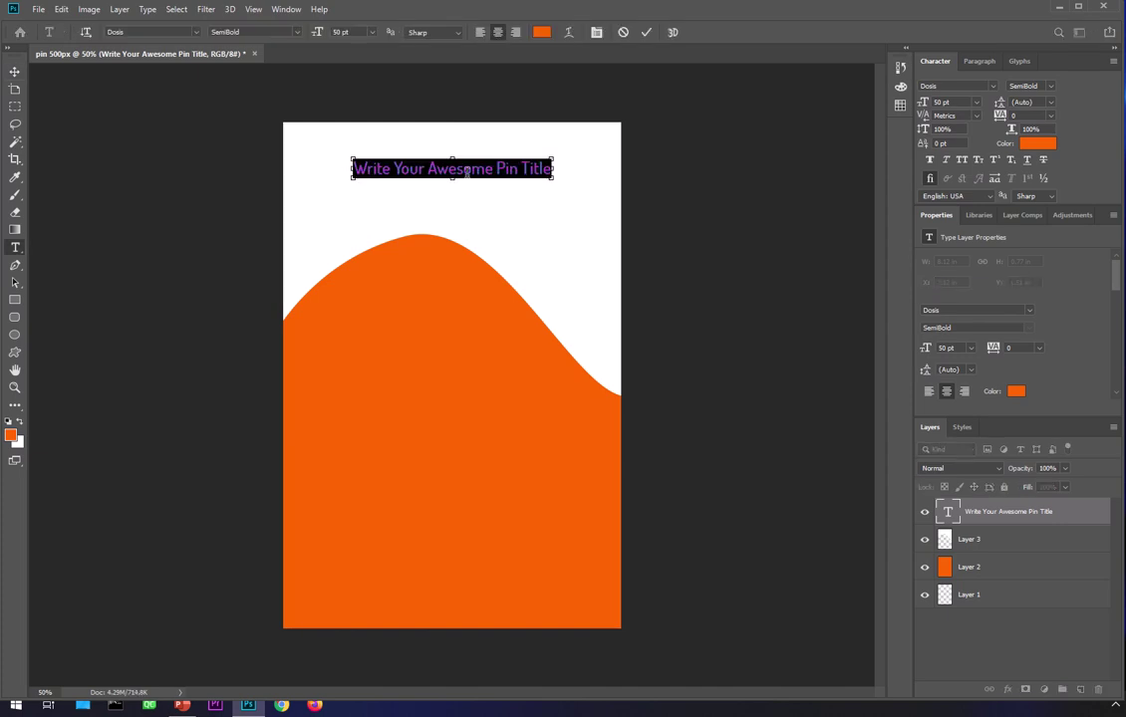
click(976, 103)
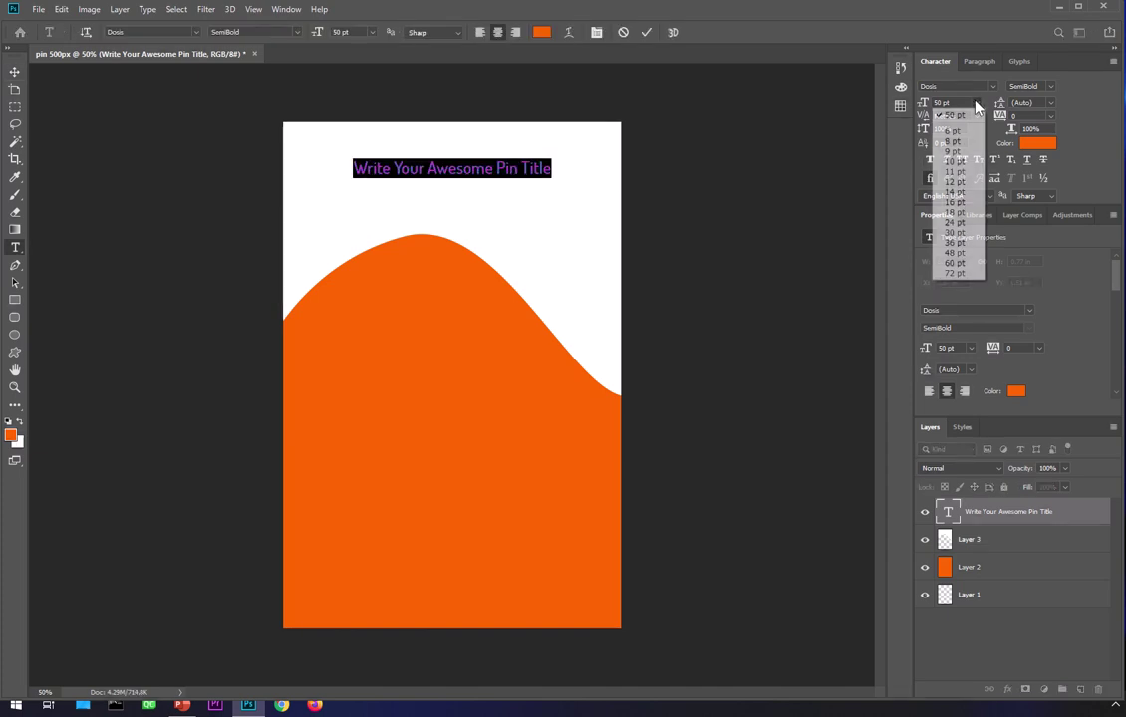
click(962, 273)
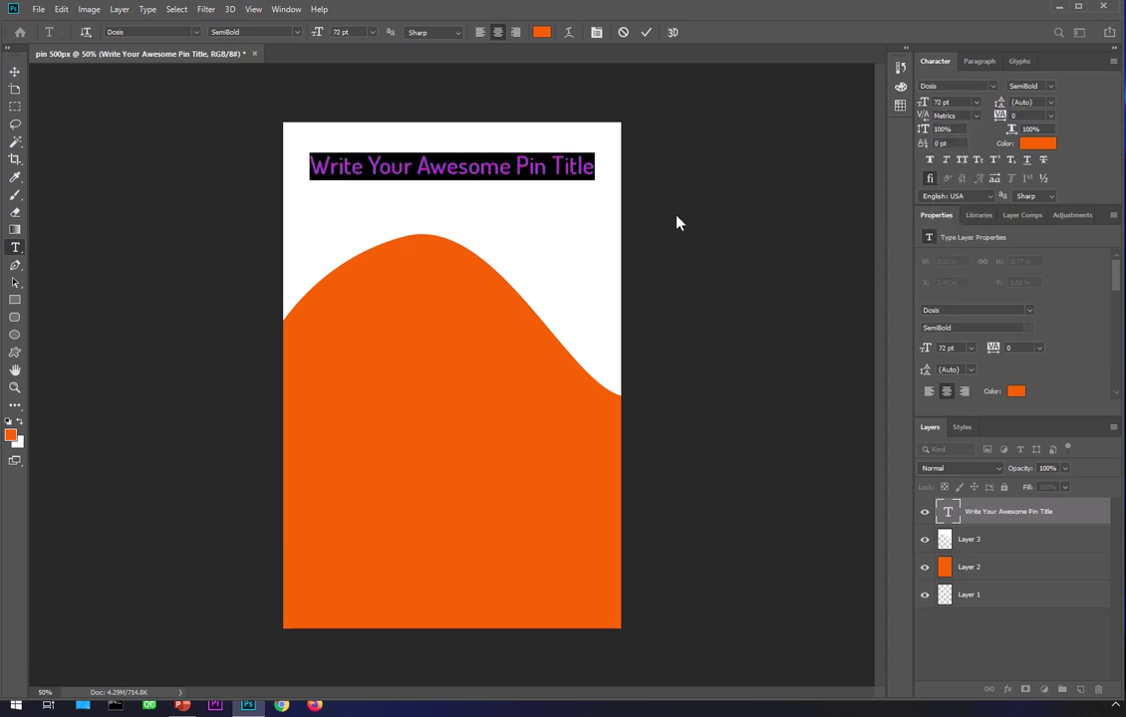
click(458, 201)
key(ctrl+Return)
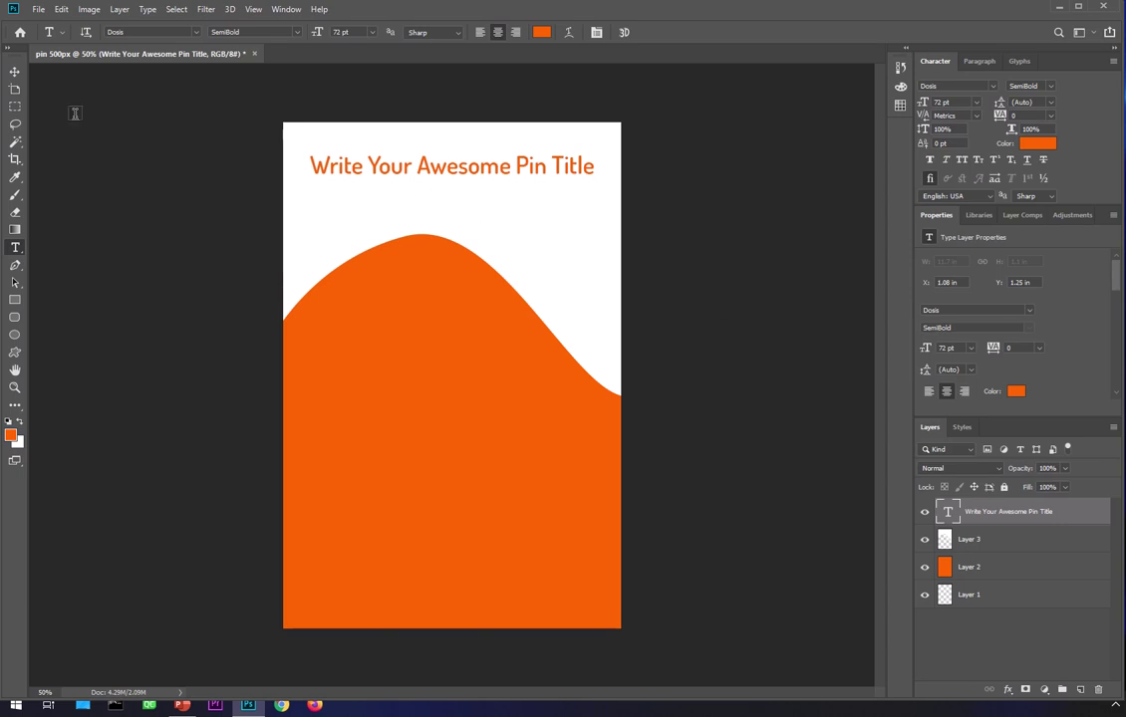
click(15, 72)
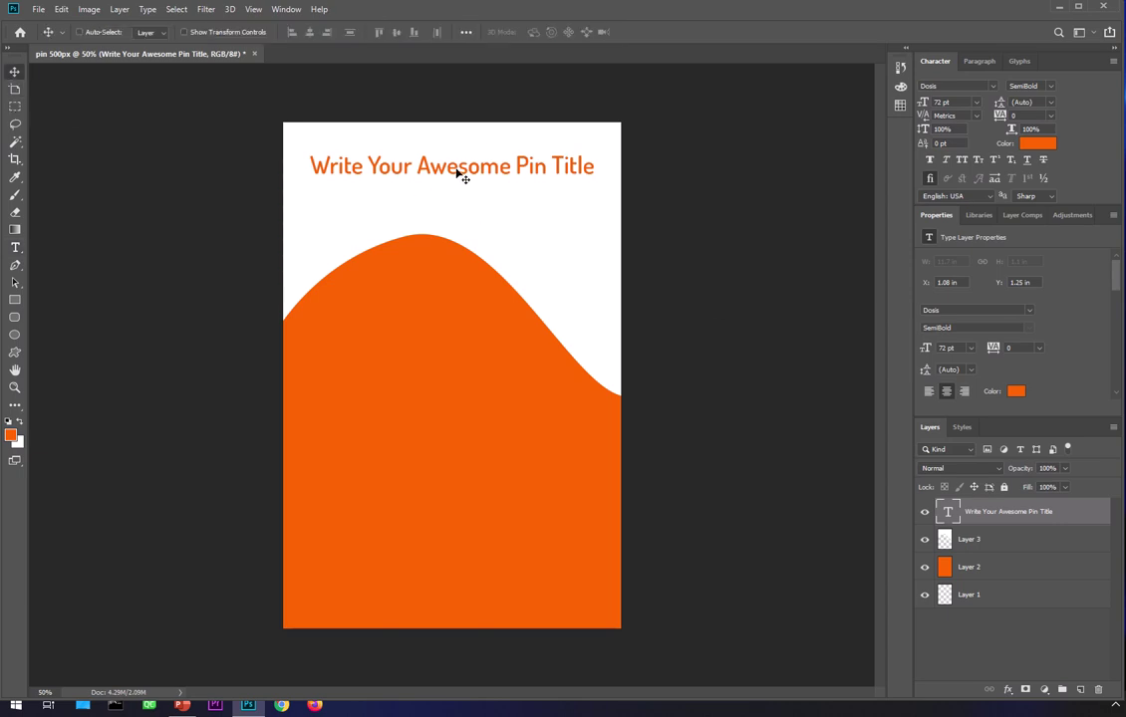
drag(461, 171, 463, 193)
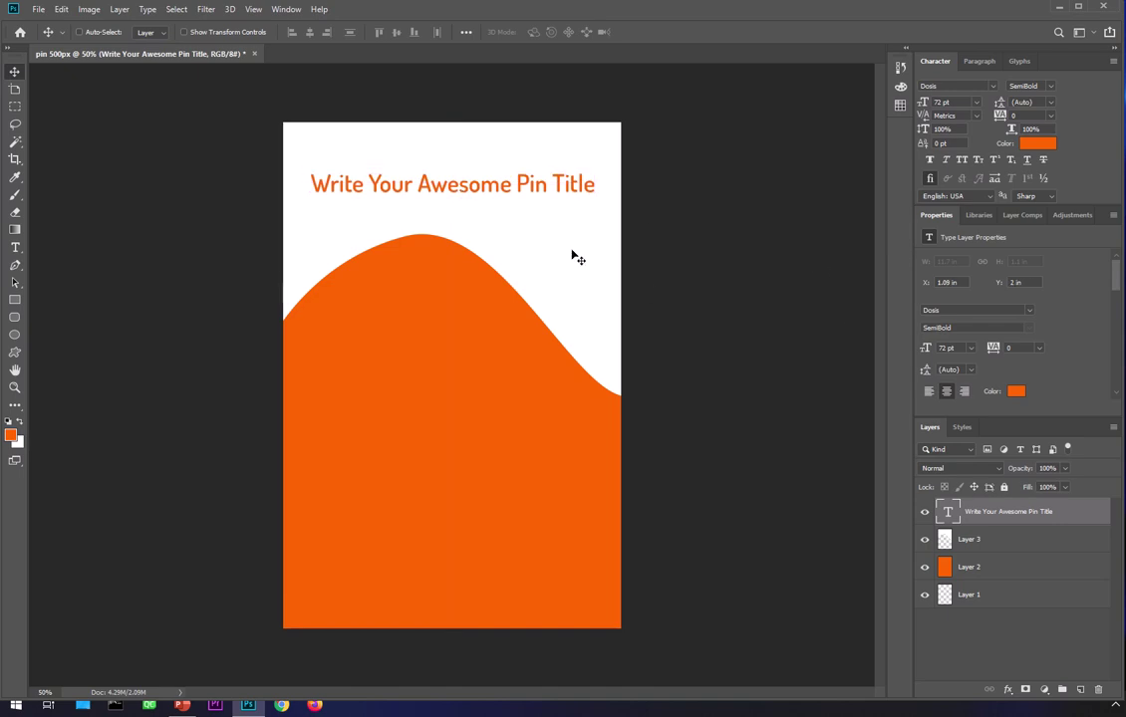
Add a Bevel & Emboss effect with 1% depth to the title layer.
double_click(1087, 521)
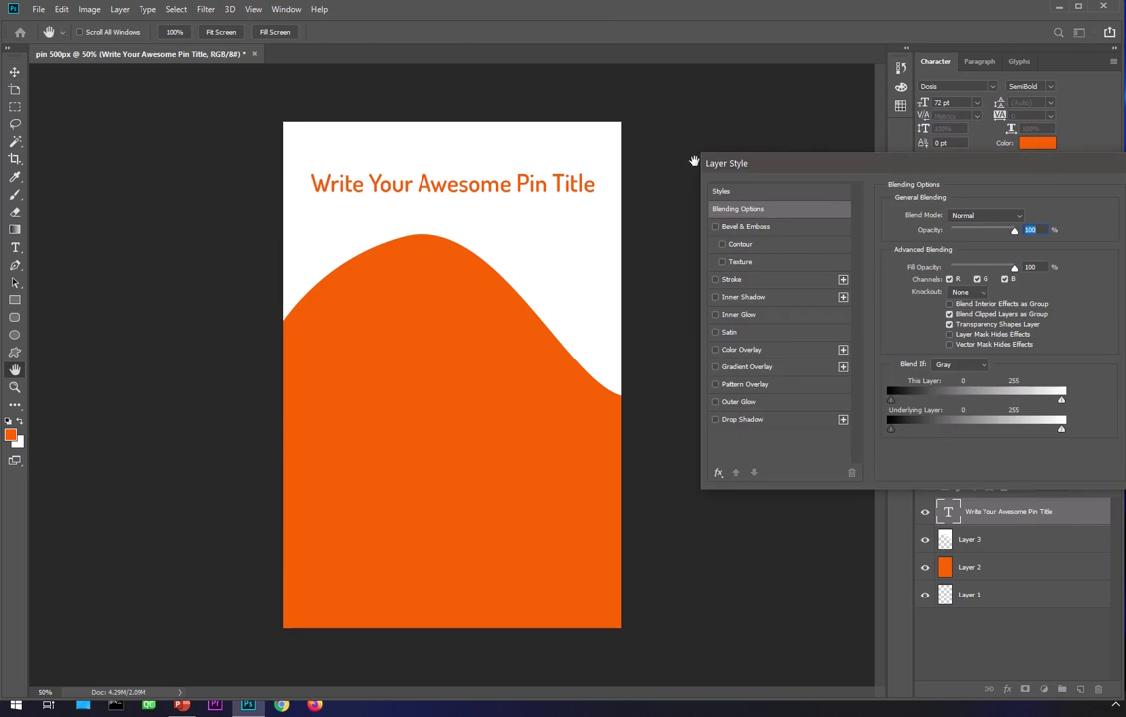
click(751, 230)
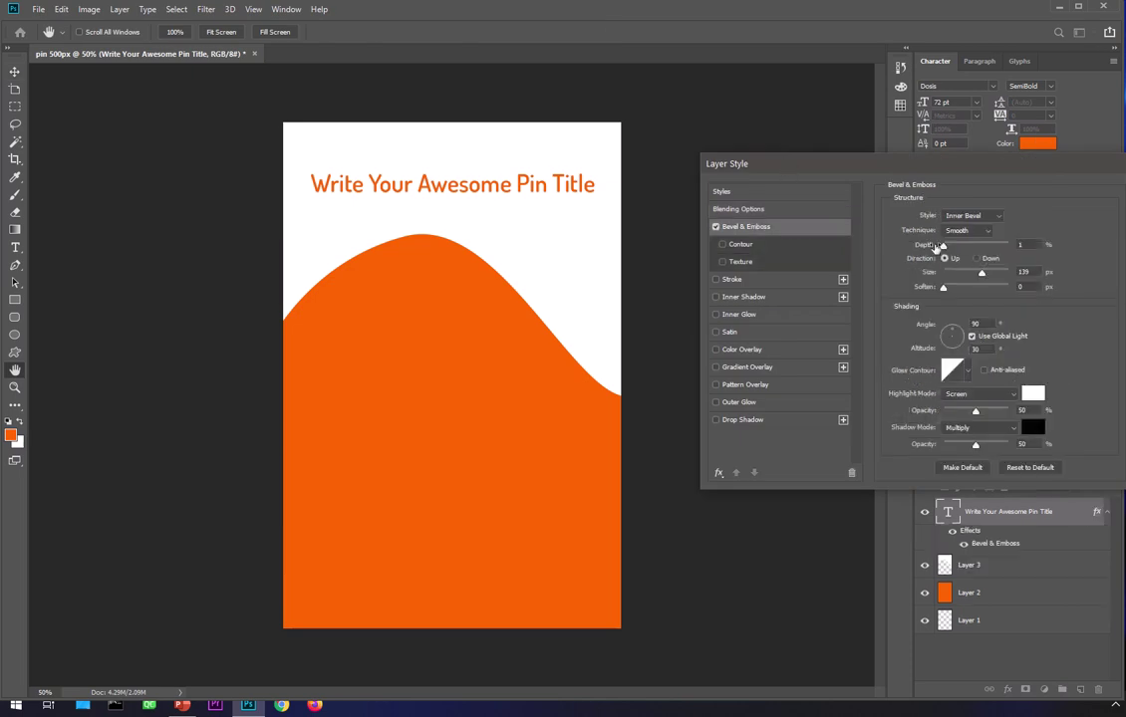
mouse_move(943, 247)
mouse_down()
mouse_move(973, 257)
mouse_move(930, 257)
mouse_up()
Add a dark gray (#333333) outside stroke to the title, make it thinner, and apply the layer style.
click(724, 282)
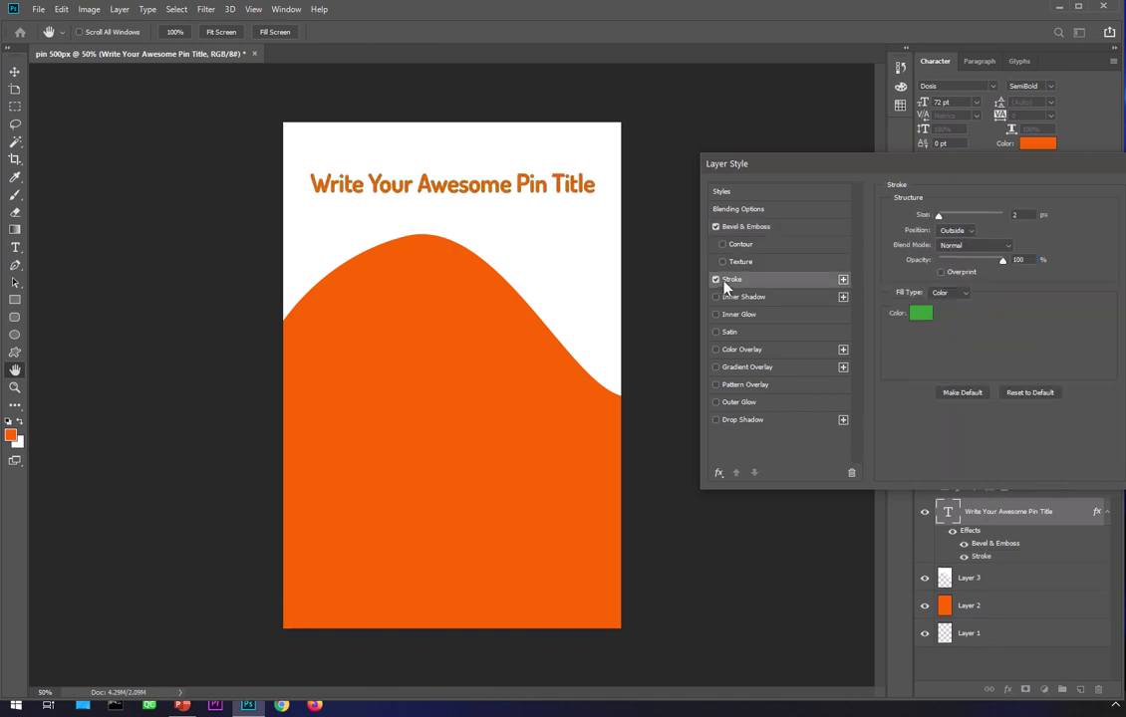
click(918, 315)
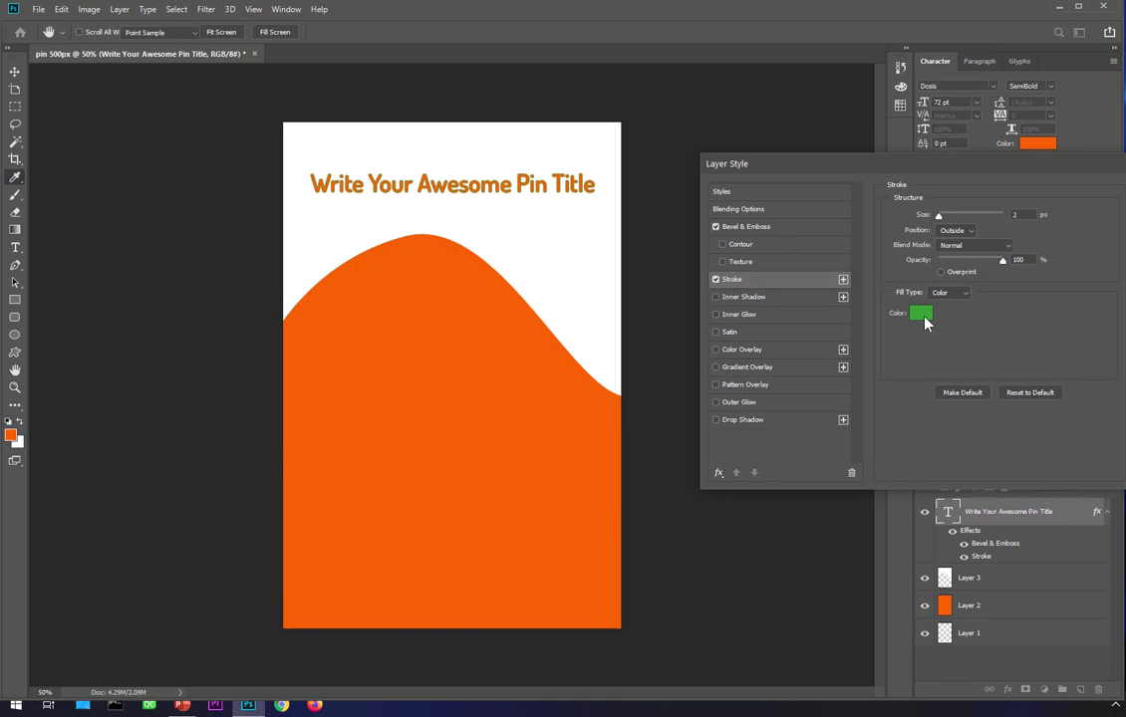
click(628, 307)
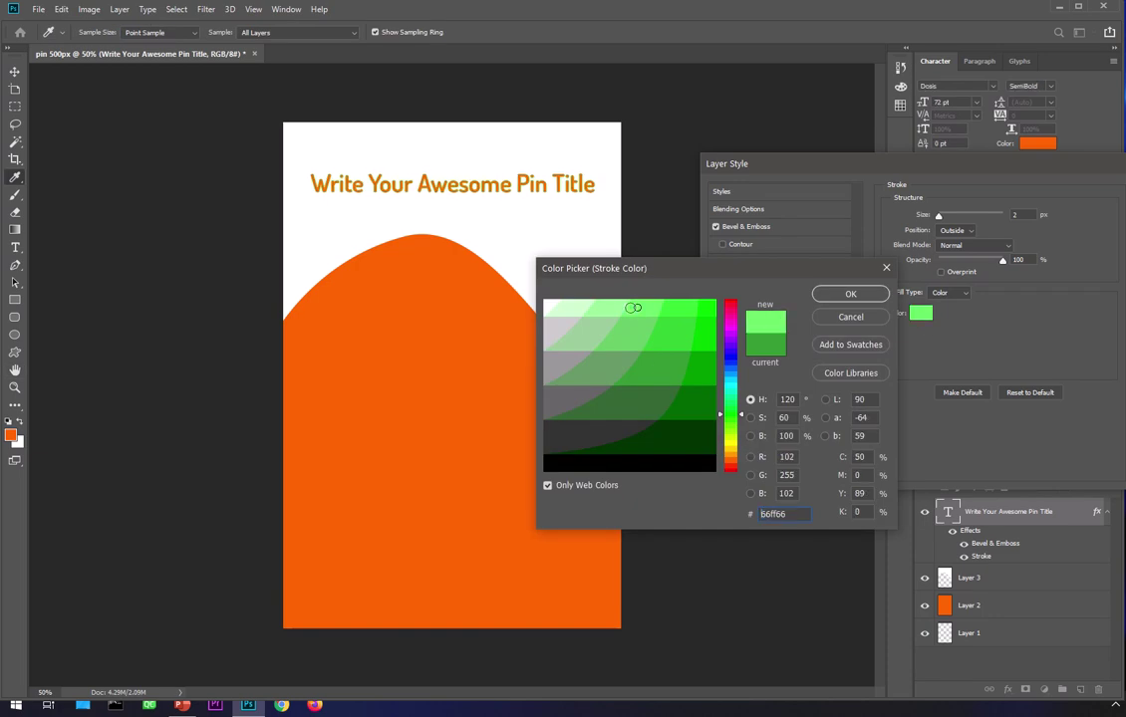
drag(621, 307, 603, 424)
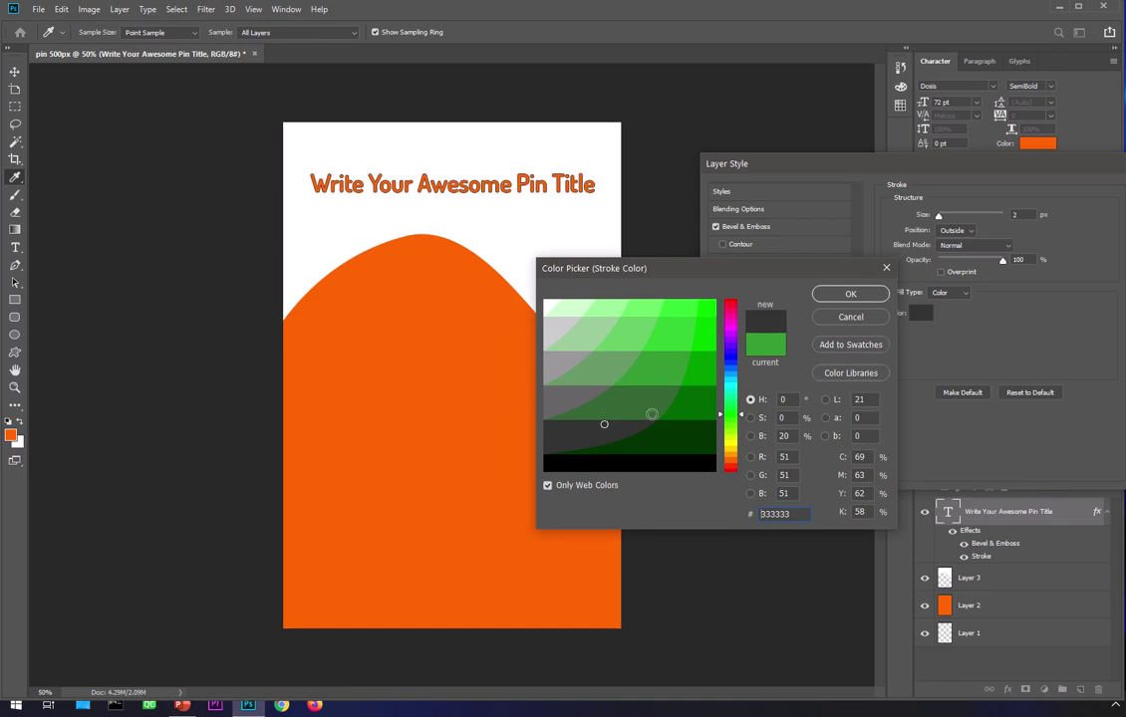
click(852, 295)
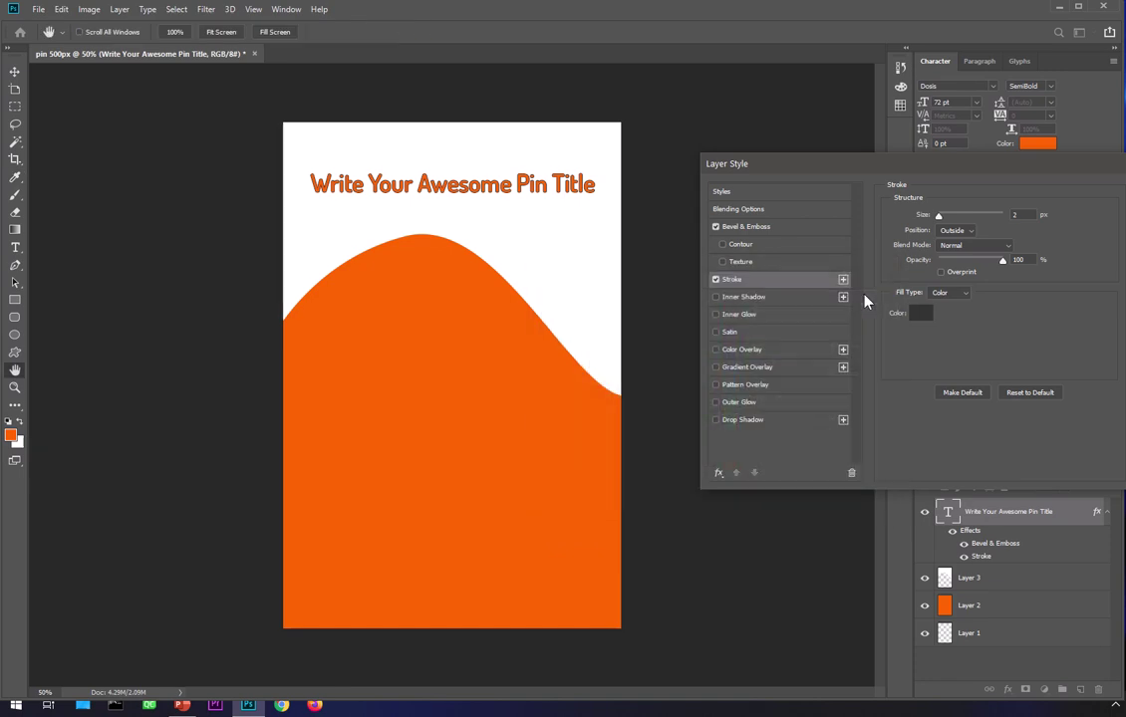
double_click(1024, 215)
key(Return)
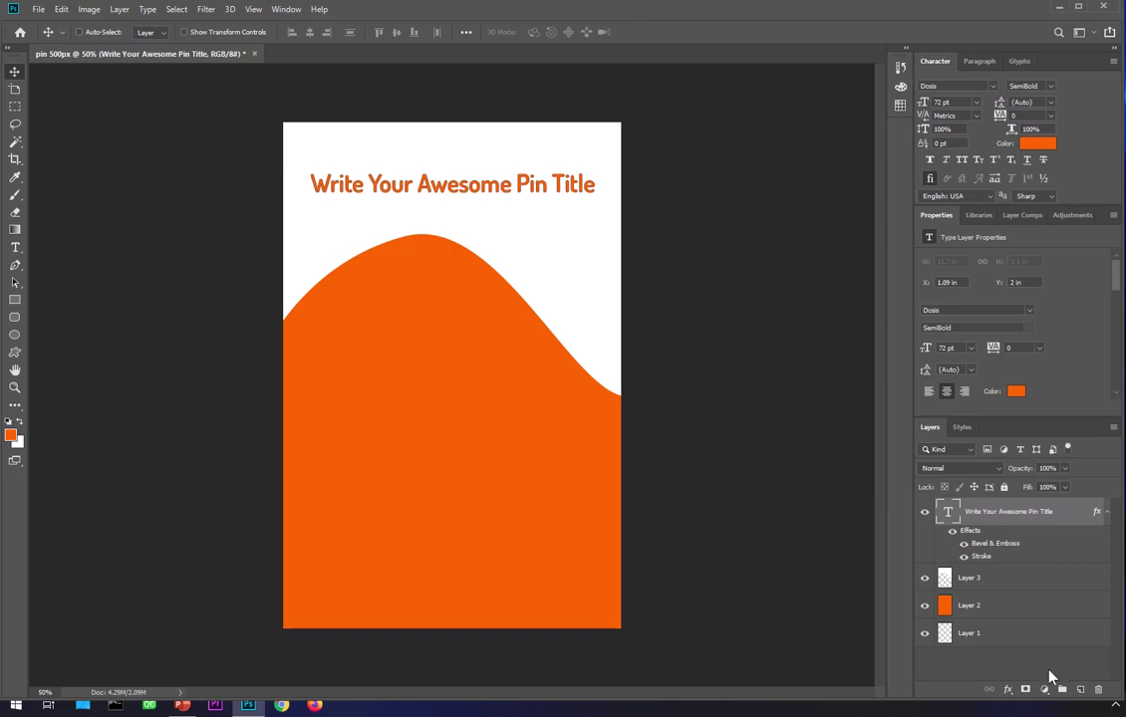
Add a new layer above the title and set the brush's foreground color to lime green (#66ff00).
click(1080, 689)
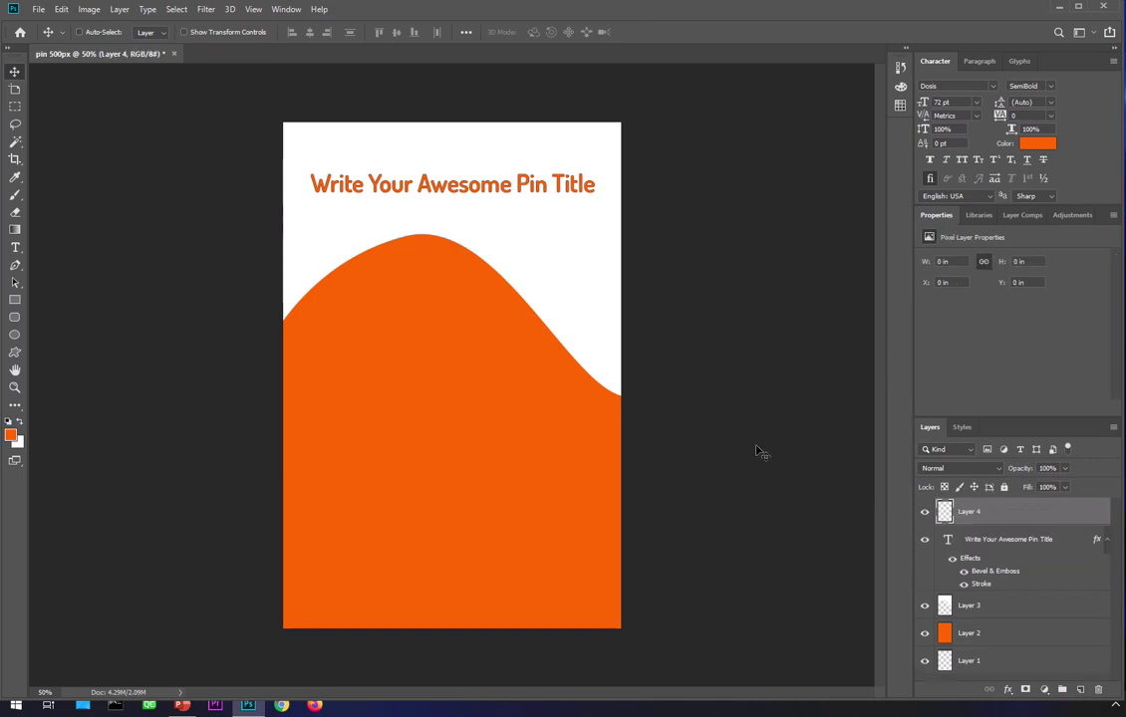
key(b)
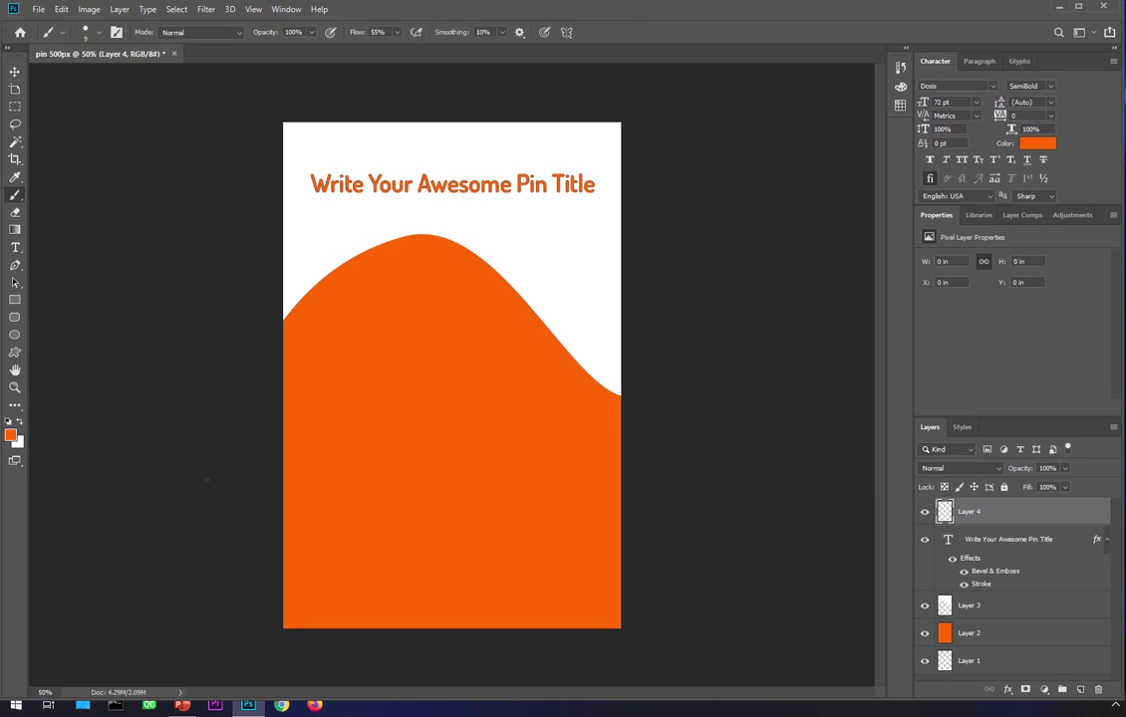
click(11, 435)
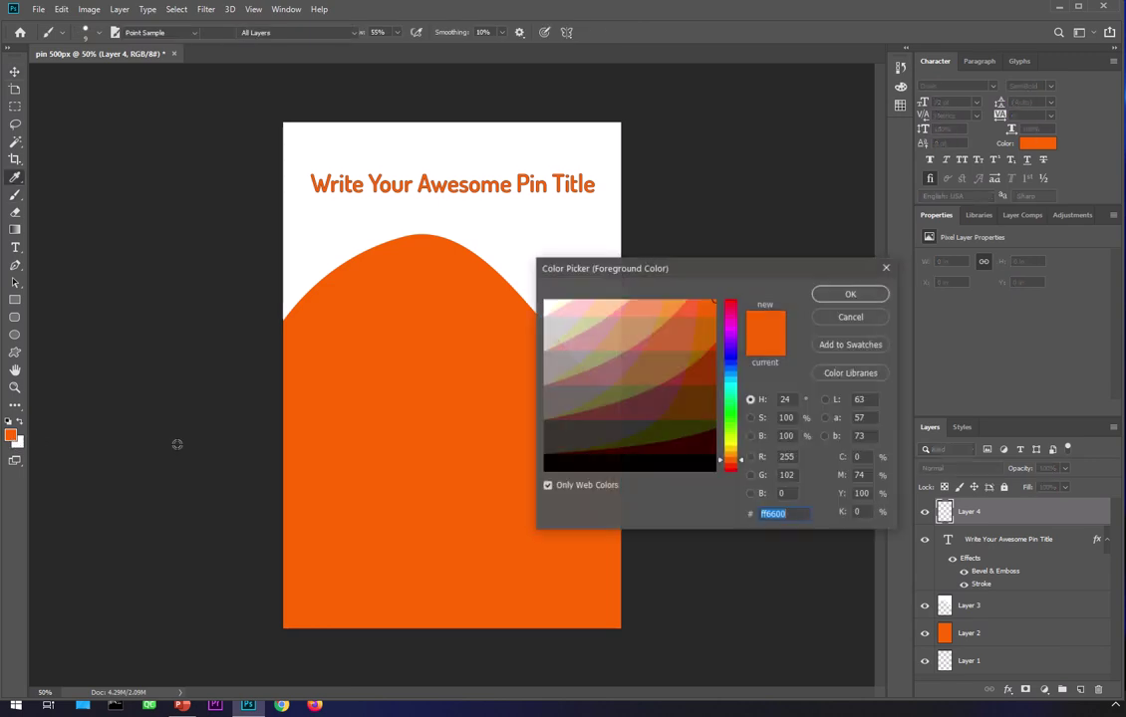
click(733, 424)
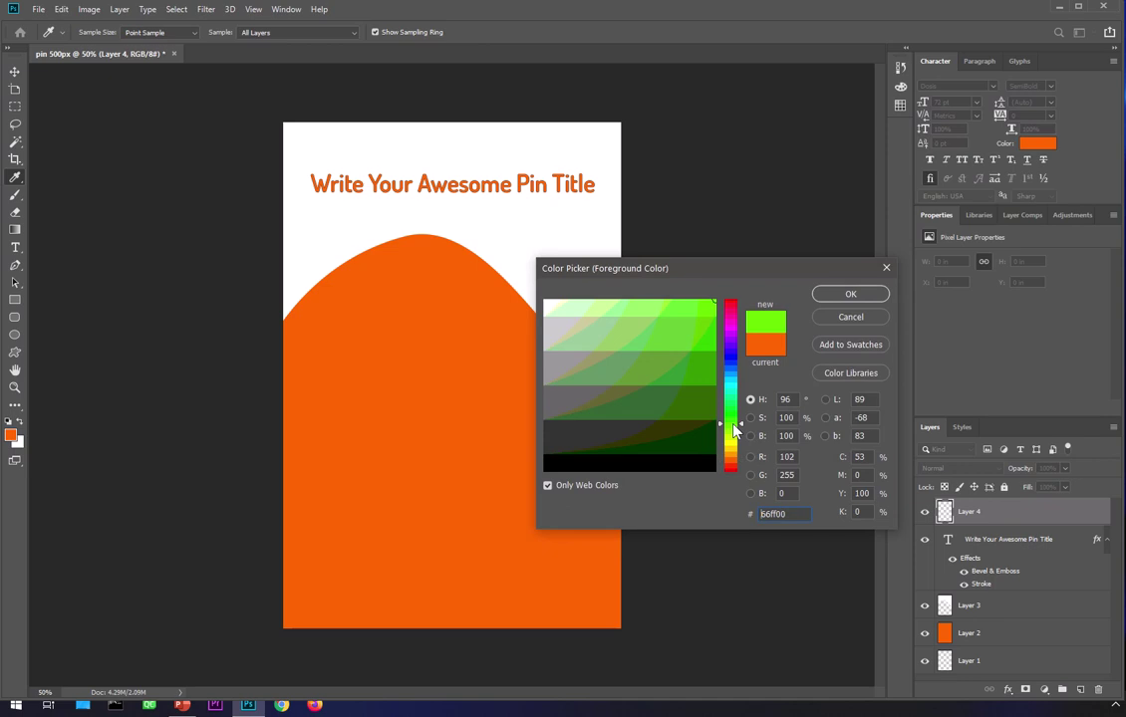
click(849, 295)
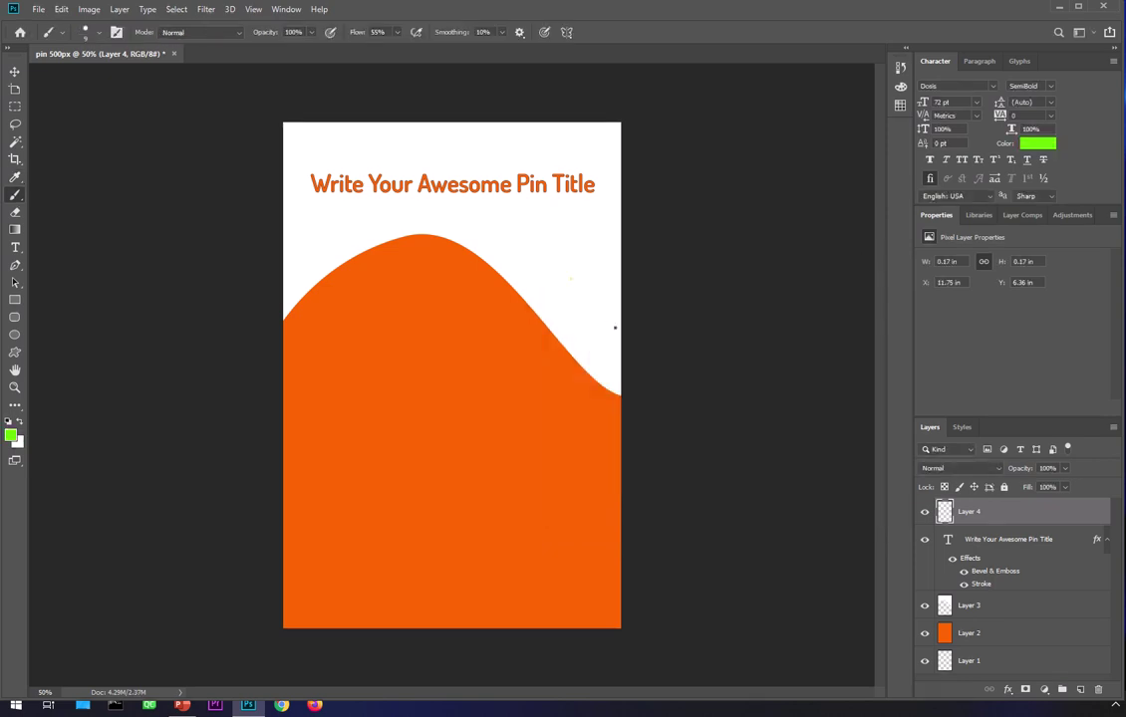
Paint three green dots of increasing size in the white area along the wave, the largest at 90 px beside its left slope.
key(bracketright)
key(bracketright)
click(589, 327)
key(bracketright)
key(bracketright)
key(bracketright)
click(545, 261)
key(bracketright)
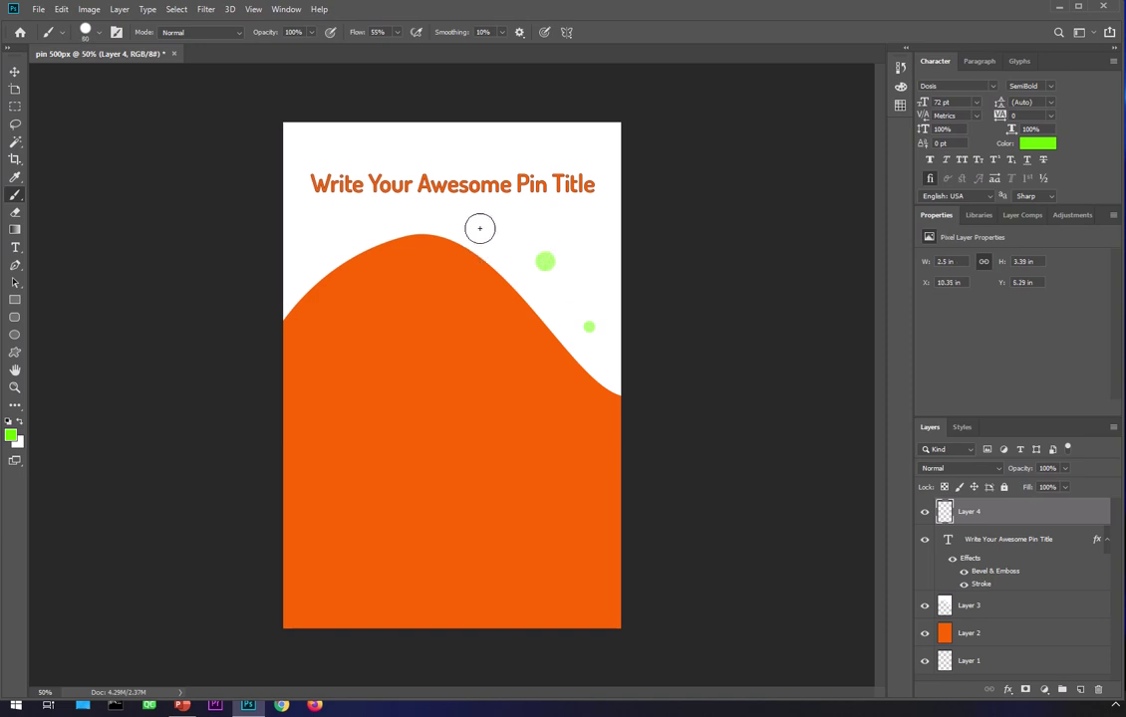
key(bracketright)
click(326, 240)
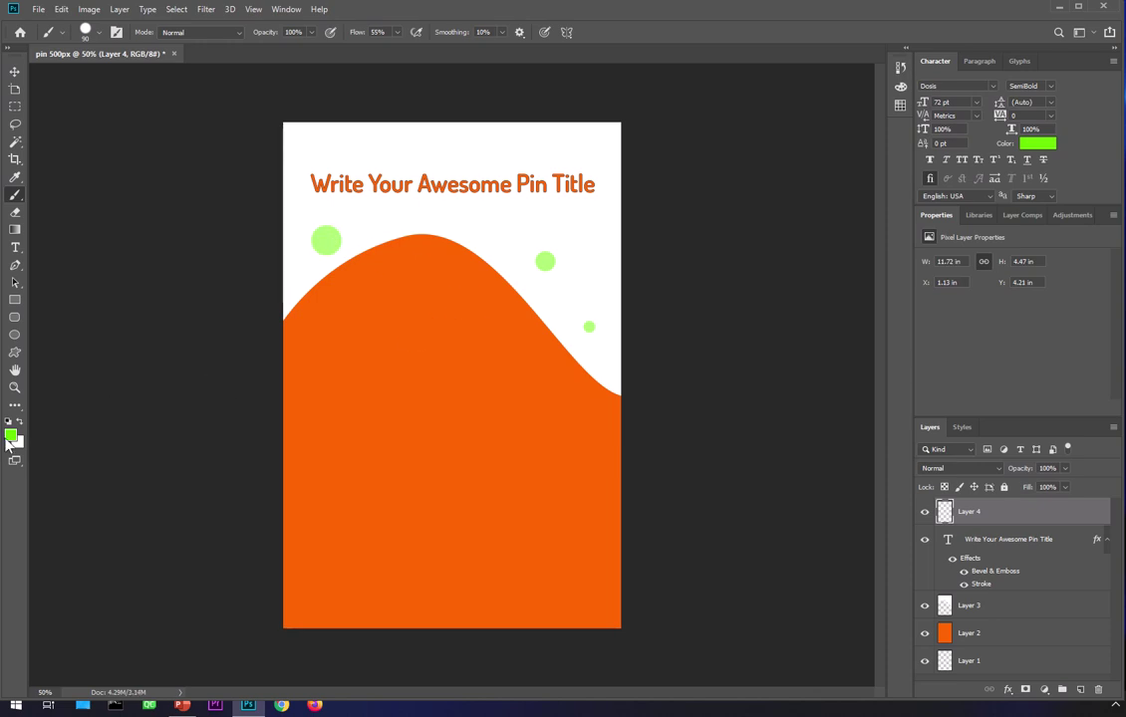
Paint four purple (#cc00cc) dots along the wave in the white area, two at 60 px and two at 30 px.
click(11, 434)
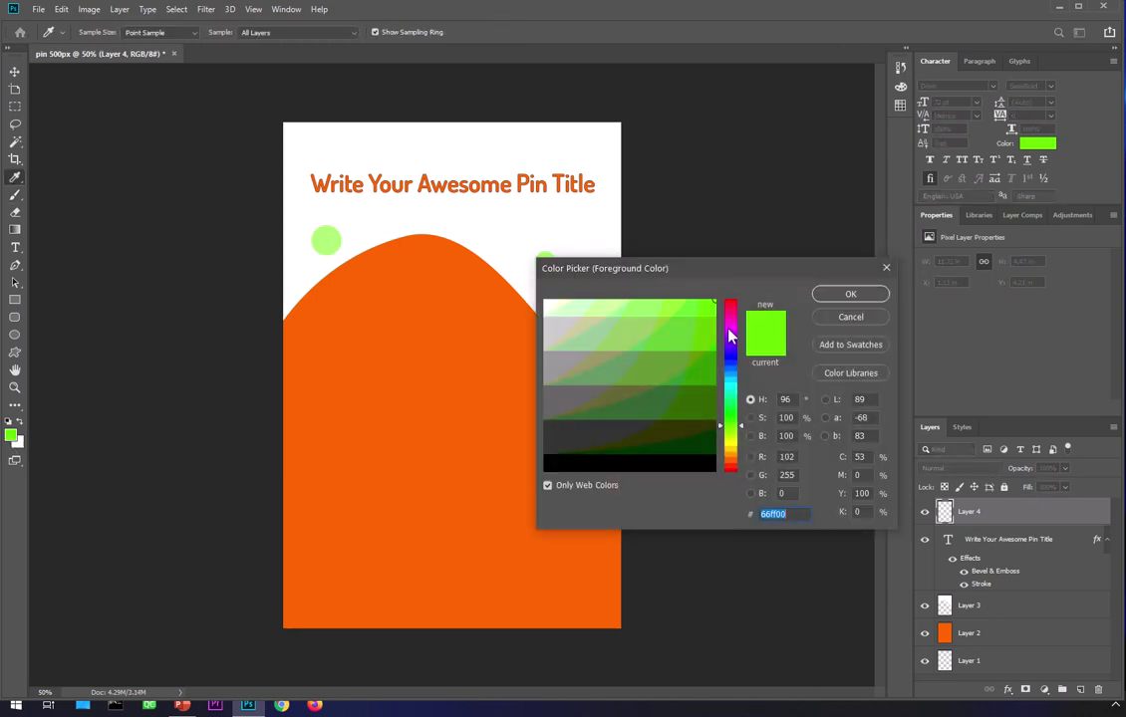
drag(731, 337, 730, 327)
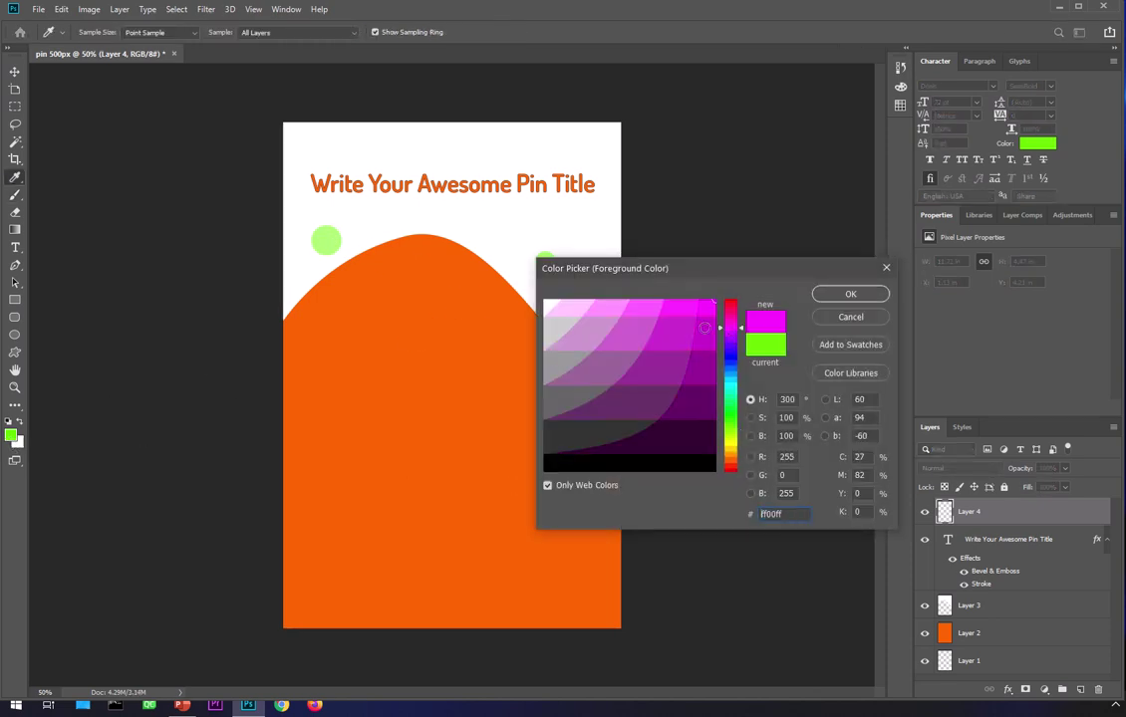
click(850, 294)
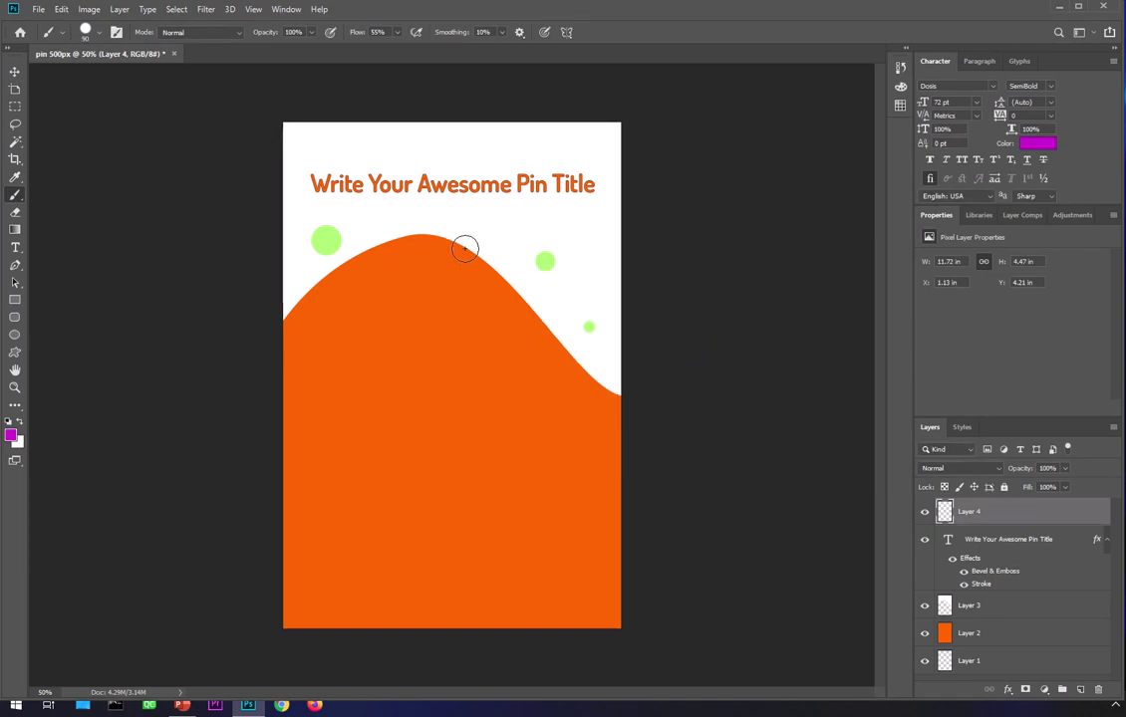
key(bracketleft)
key(bracketleft)
key(bracketleft)
click(478, 224)
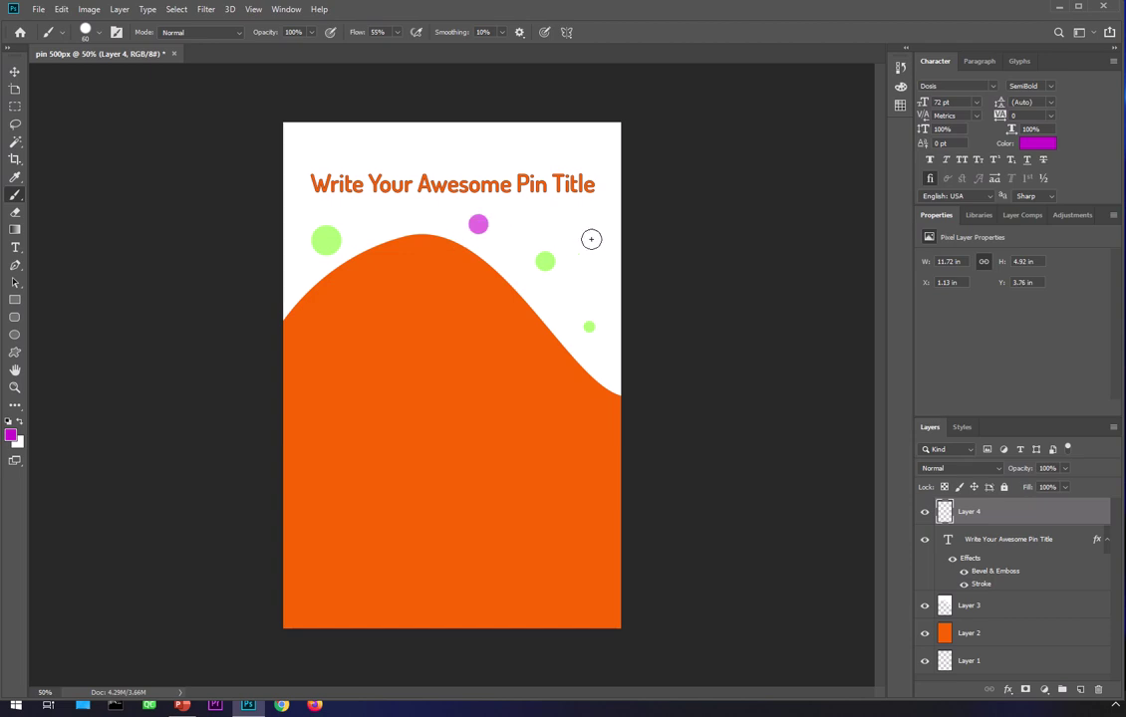
click(562, 299)
key(bracketleft)
key(bracketleft)
key(bracketleft)
key(bracketleft)
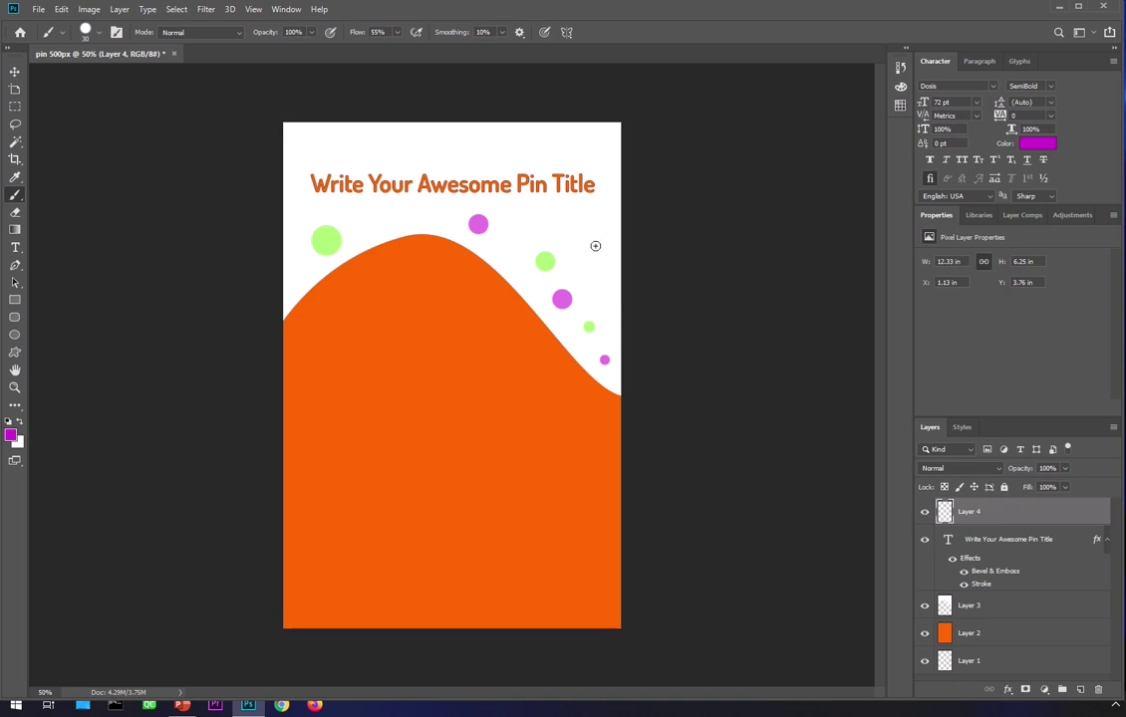
click(373, 229)
Paint five blue (#0066ff) dots in the white area above the wave's right slope, one at 30 px and four at 50 px.
click(12, 433)
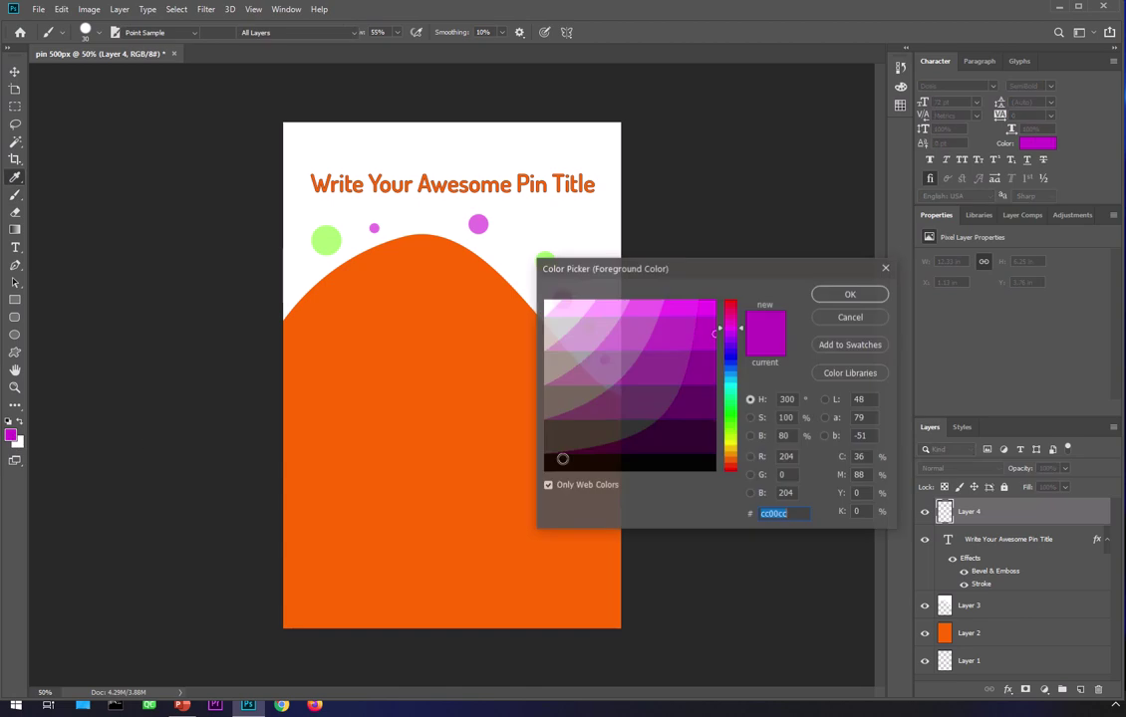
click(735, 368)
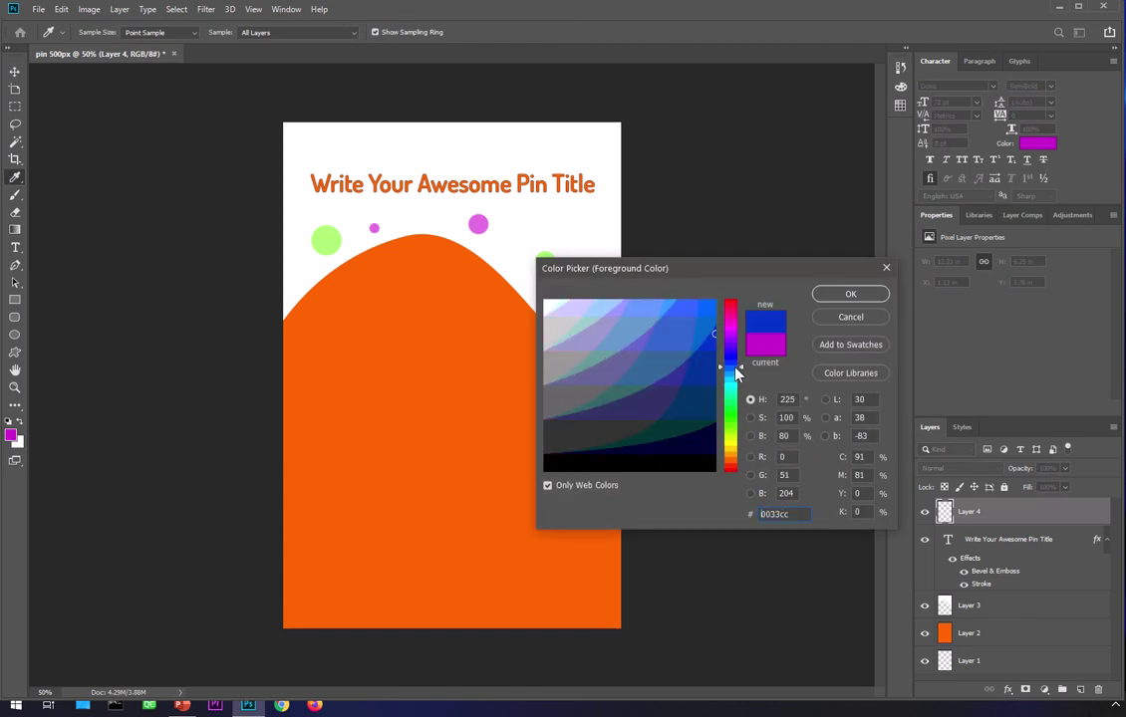
click(702, 314)
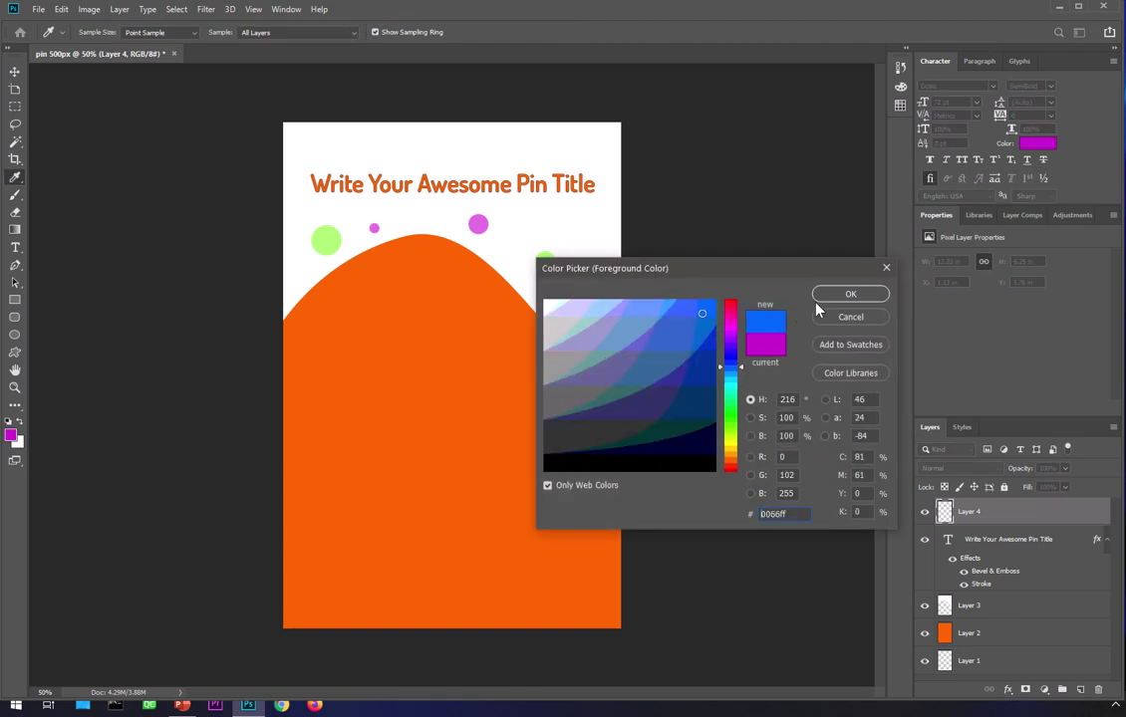
click(825, 298)
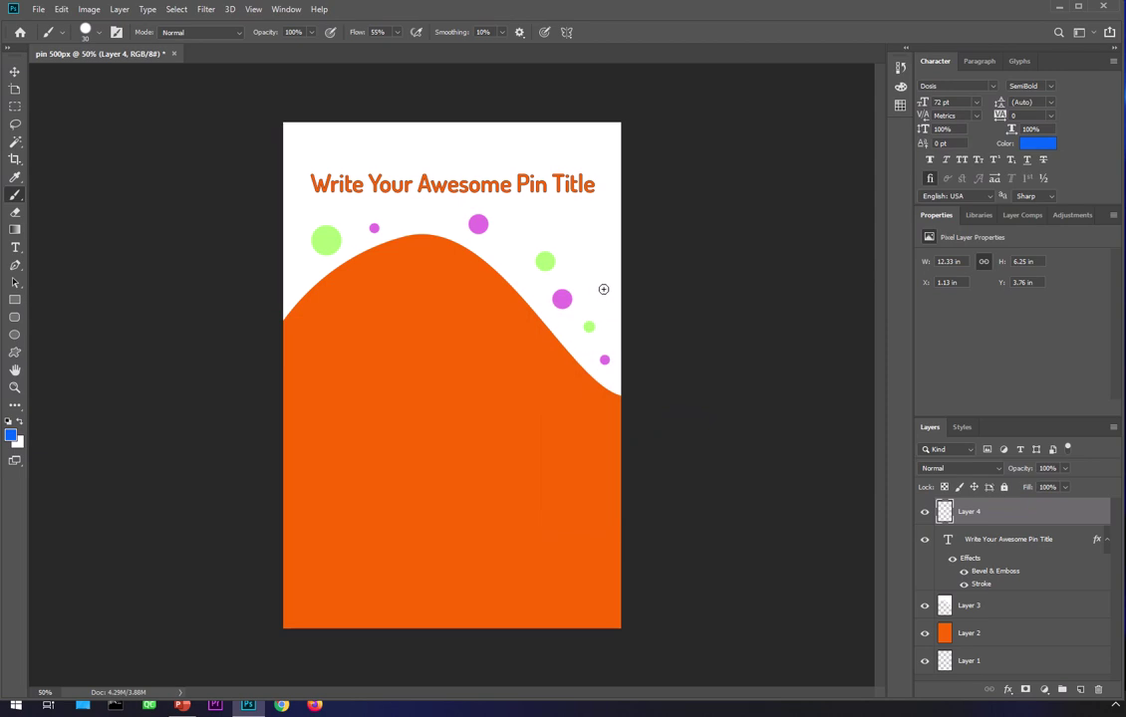
click(602, 289)
key(bracketright)
key(bracketright)
click(535, 294)
click(595, 218)
click(579, 267)
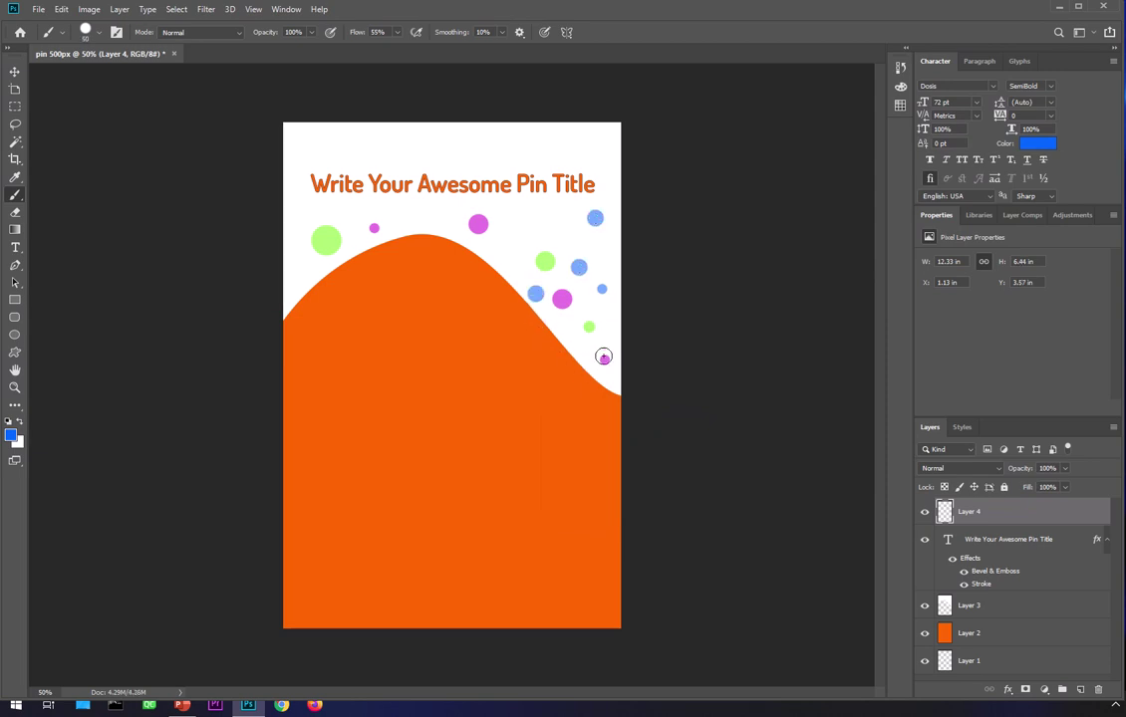
click(516, 256)
Lower the opacity of the dots layer to 36%.
click(1064, 468)
click(1017, 486)
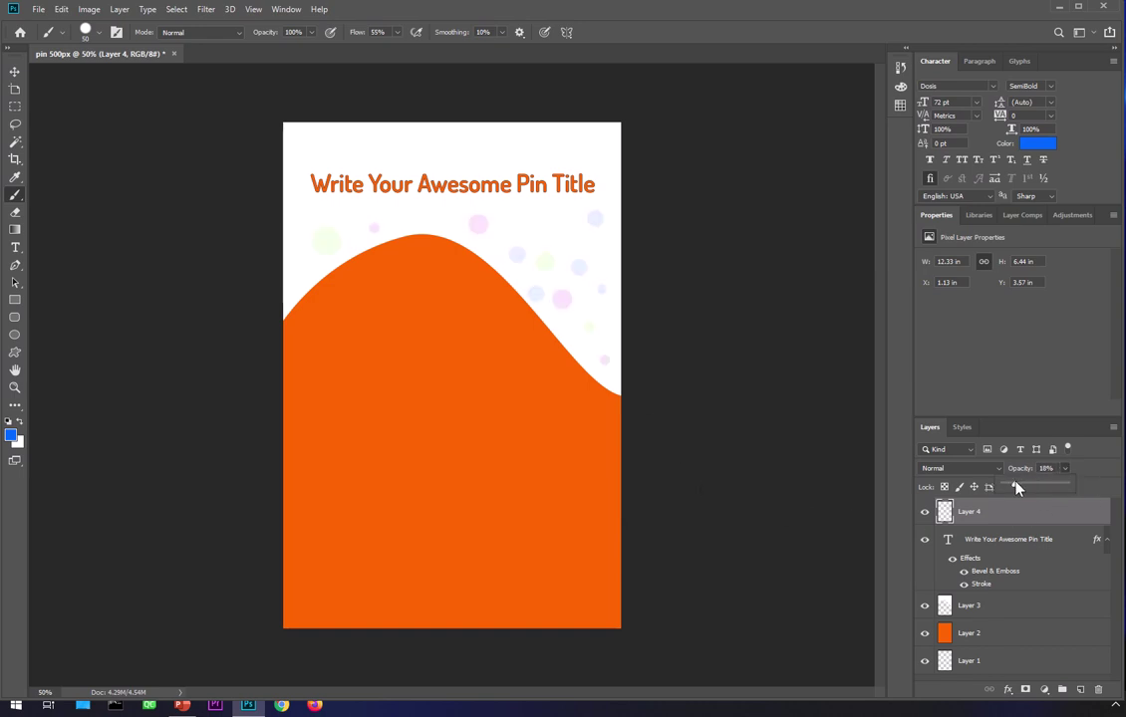
drag(1017, 486, 1023, 486)
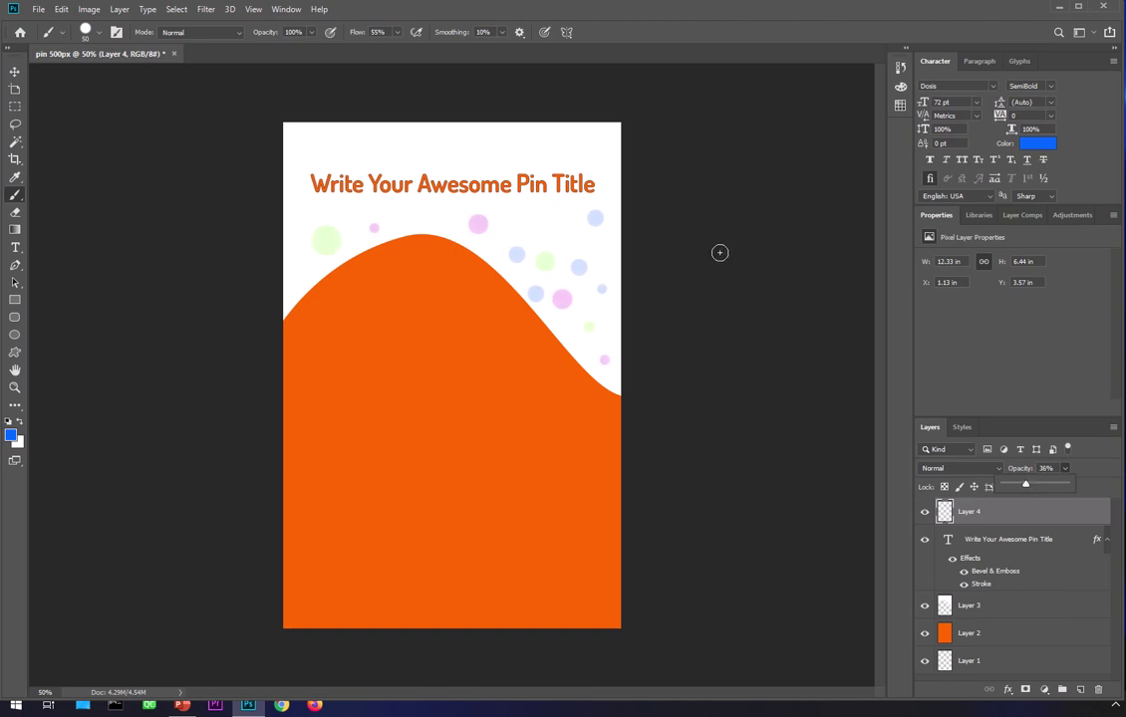
Add a new layer and fill a full-width strip about 1.5 in high along the pin's bottom edge with white.
click(15, 71)
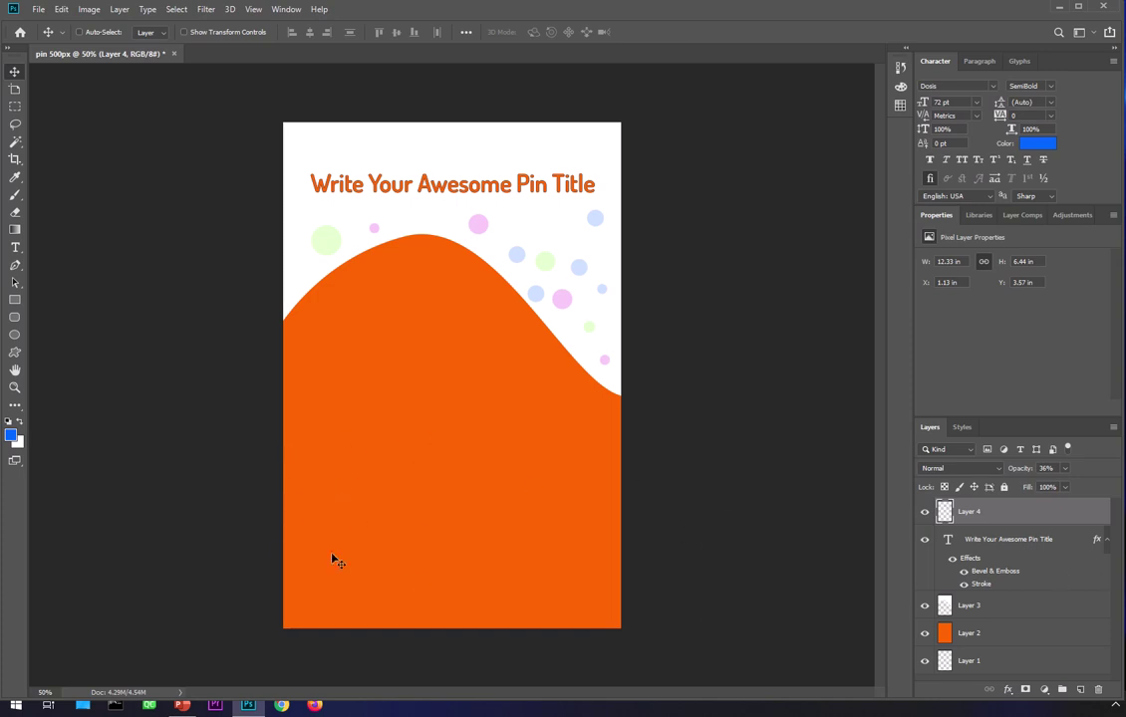
click(1080, 691)
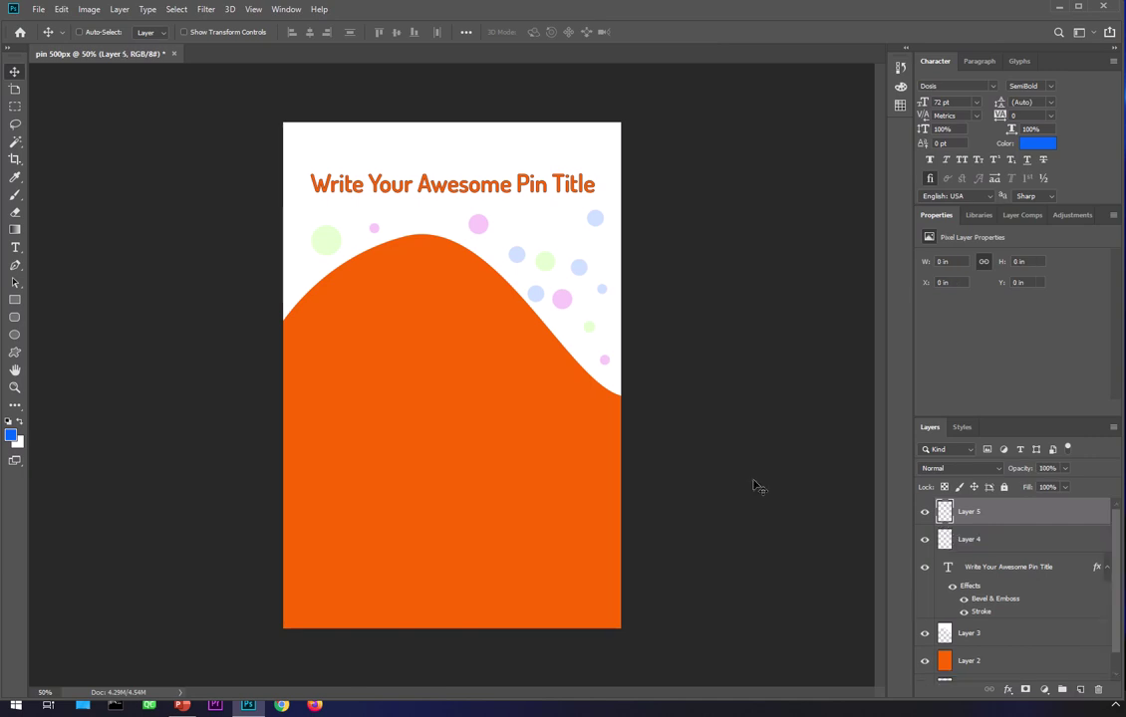
click(15, 106)
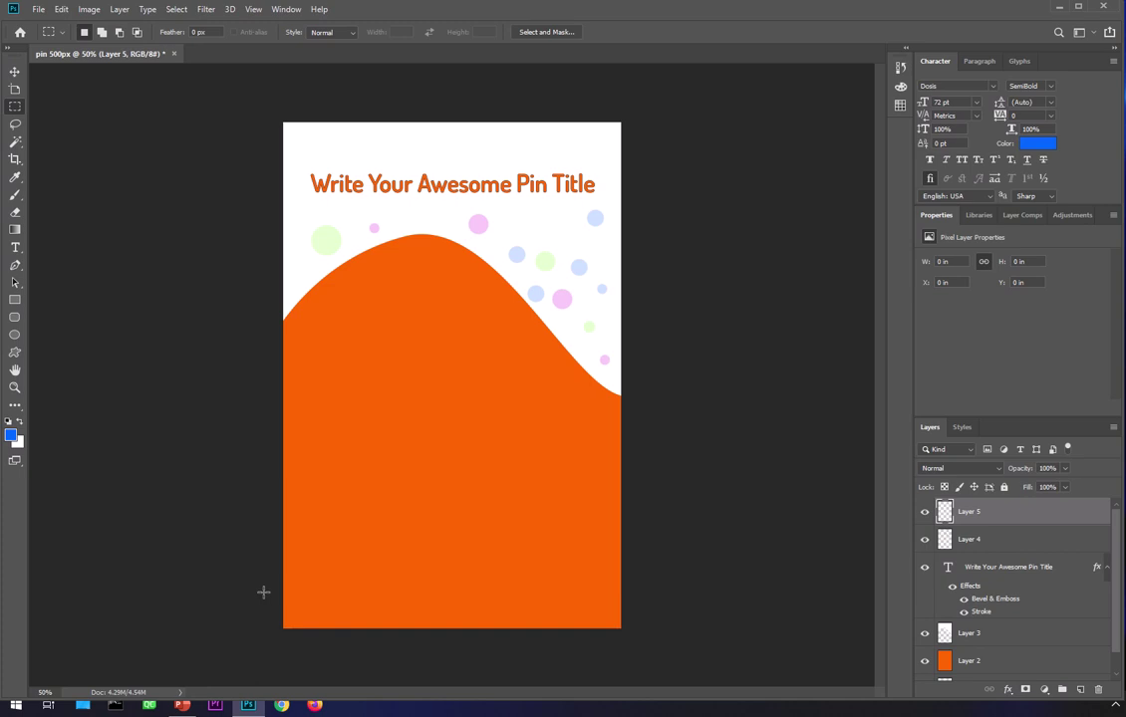
drag(261, 598, 706, 651)
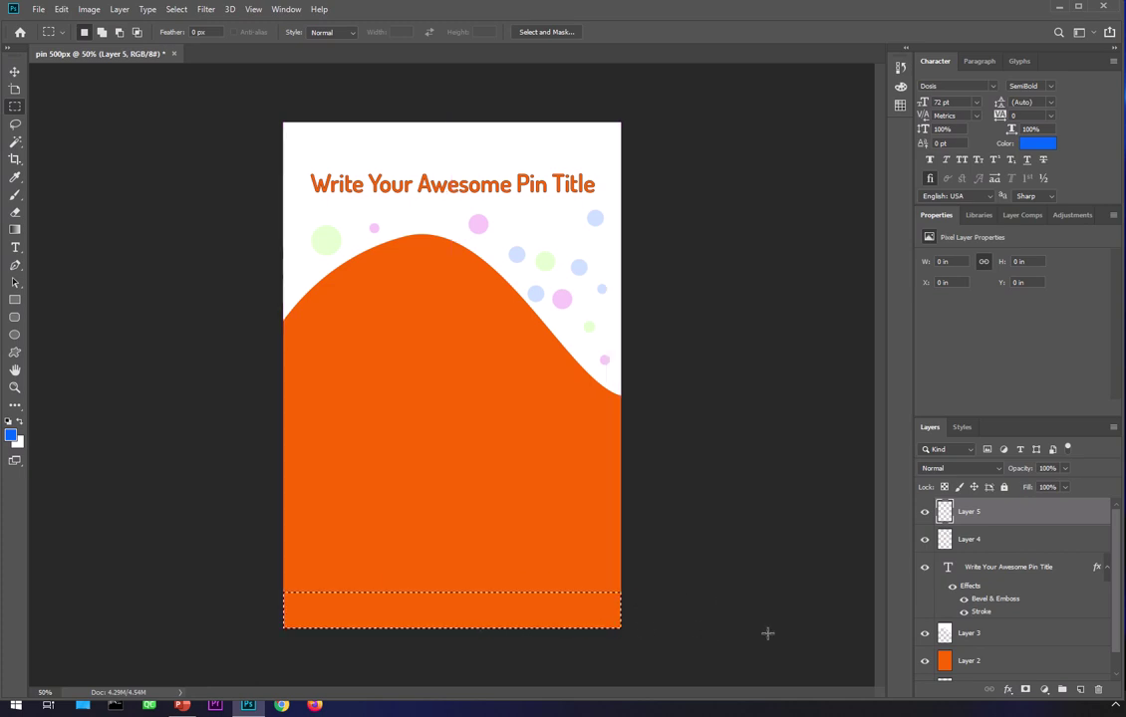
key(ctrl+BackSpace)
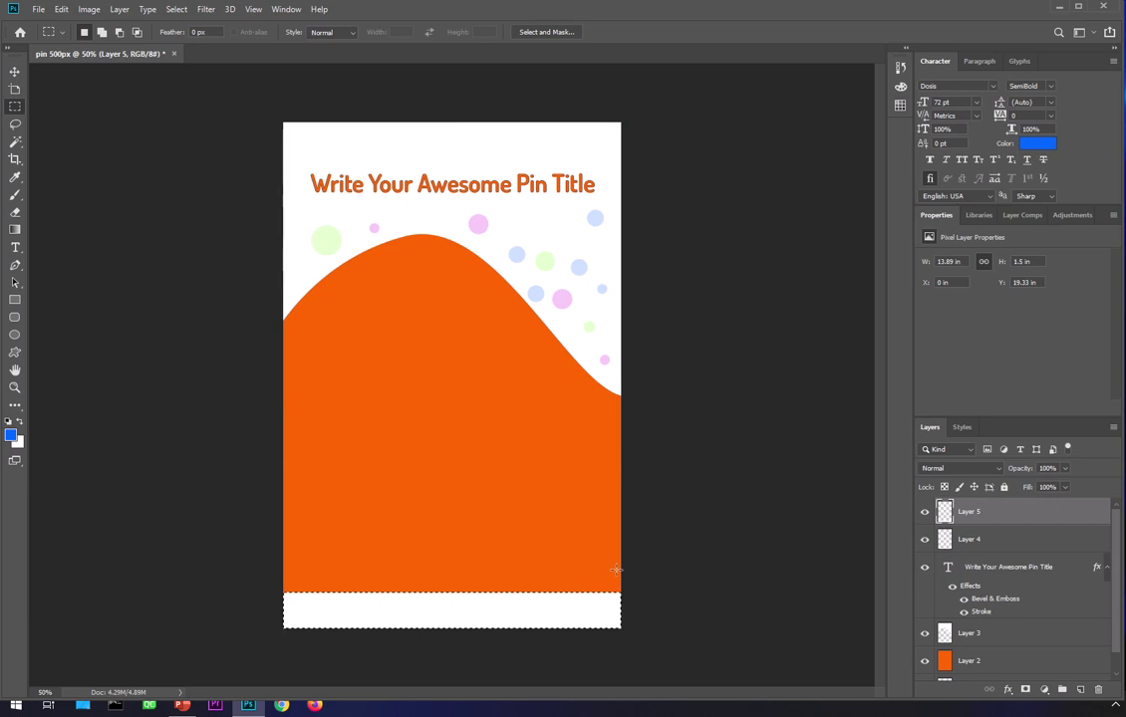
key(ctrl+d)
key(t)
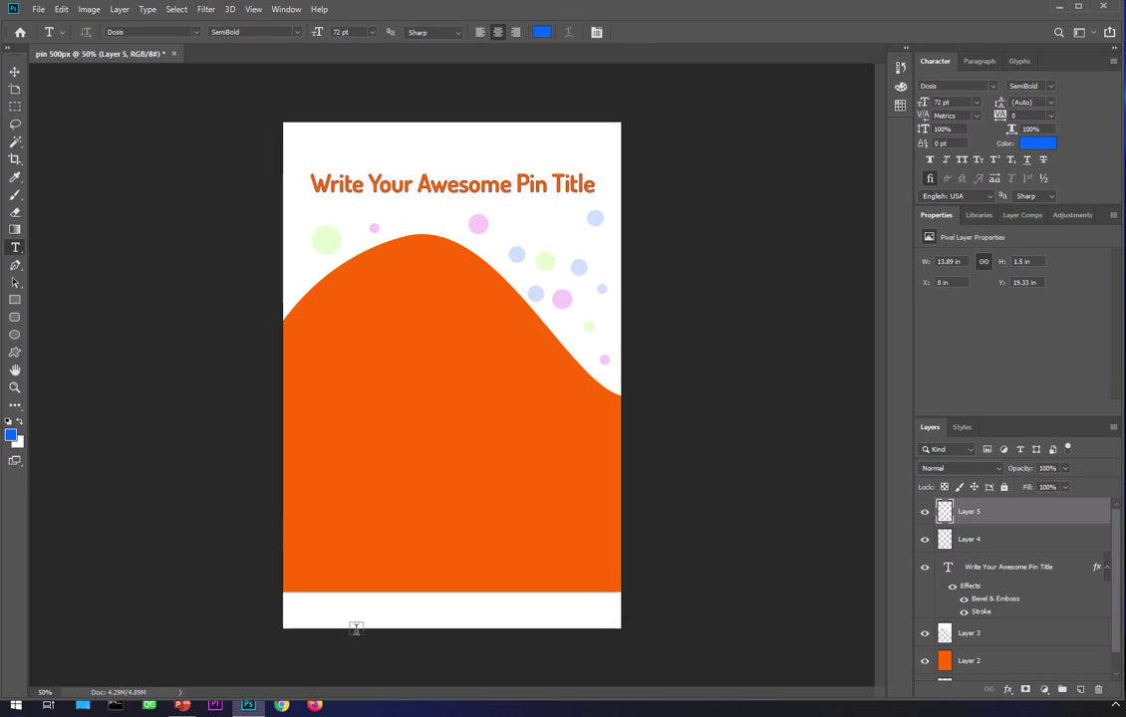
click(412, 612)
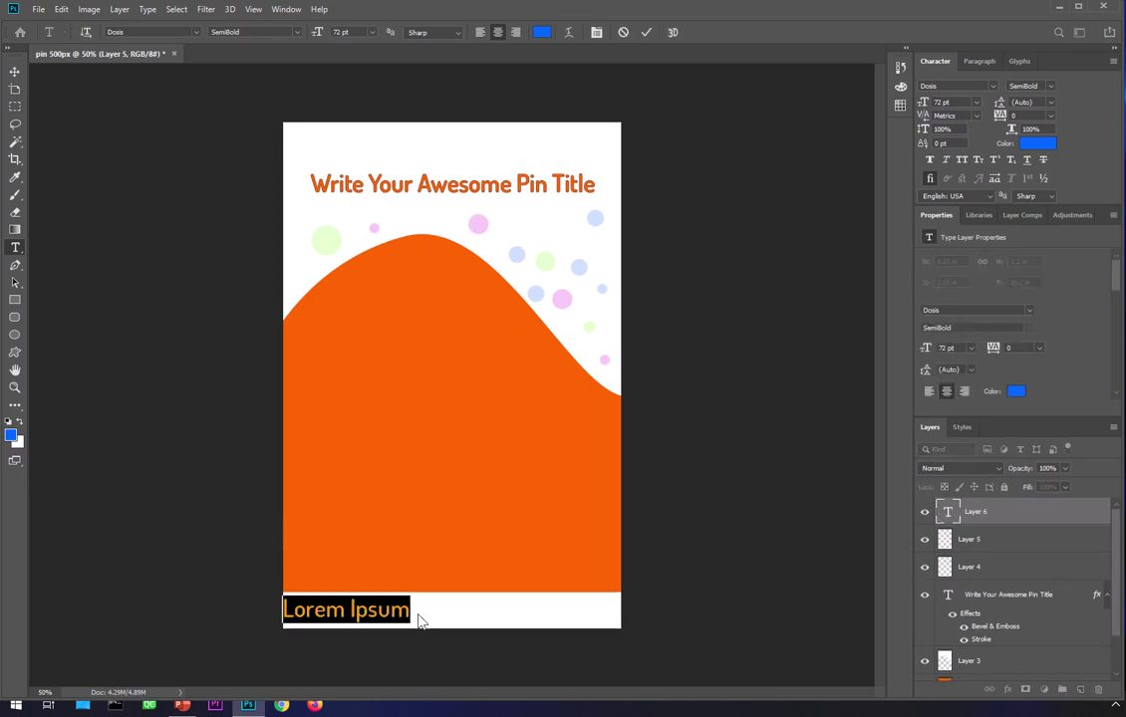
text(ht)
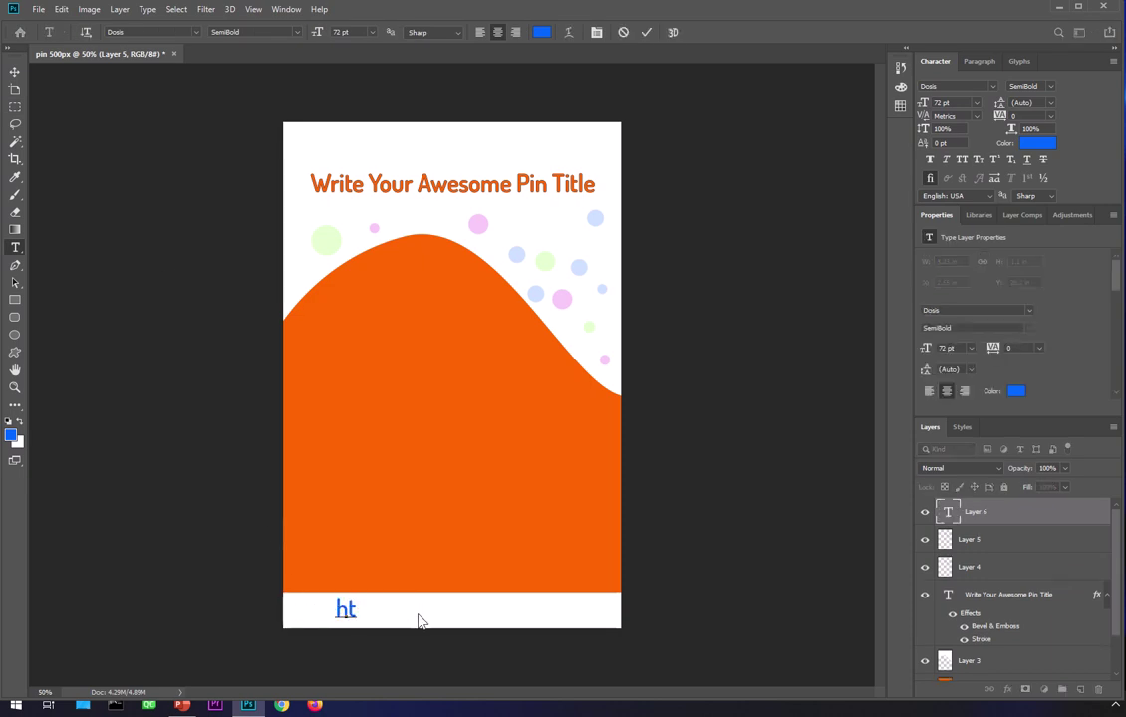
text(tp)
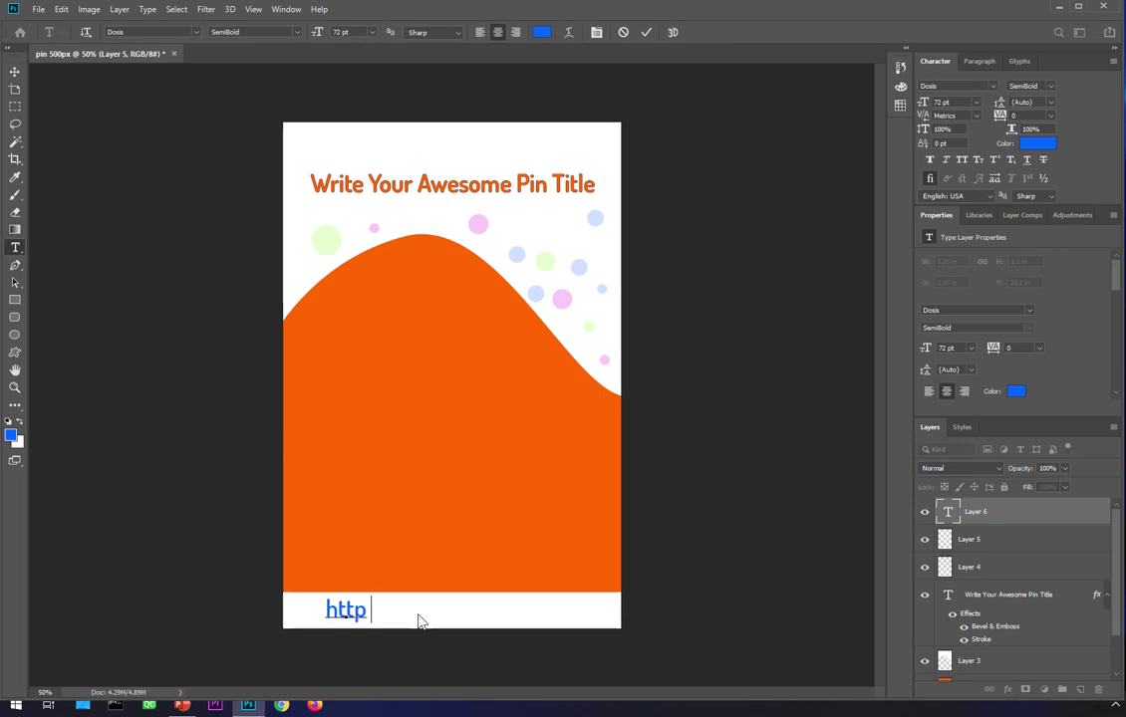
text(s://)
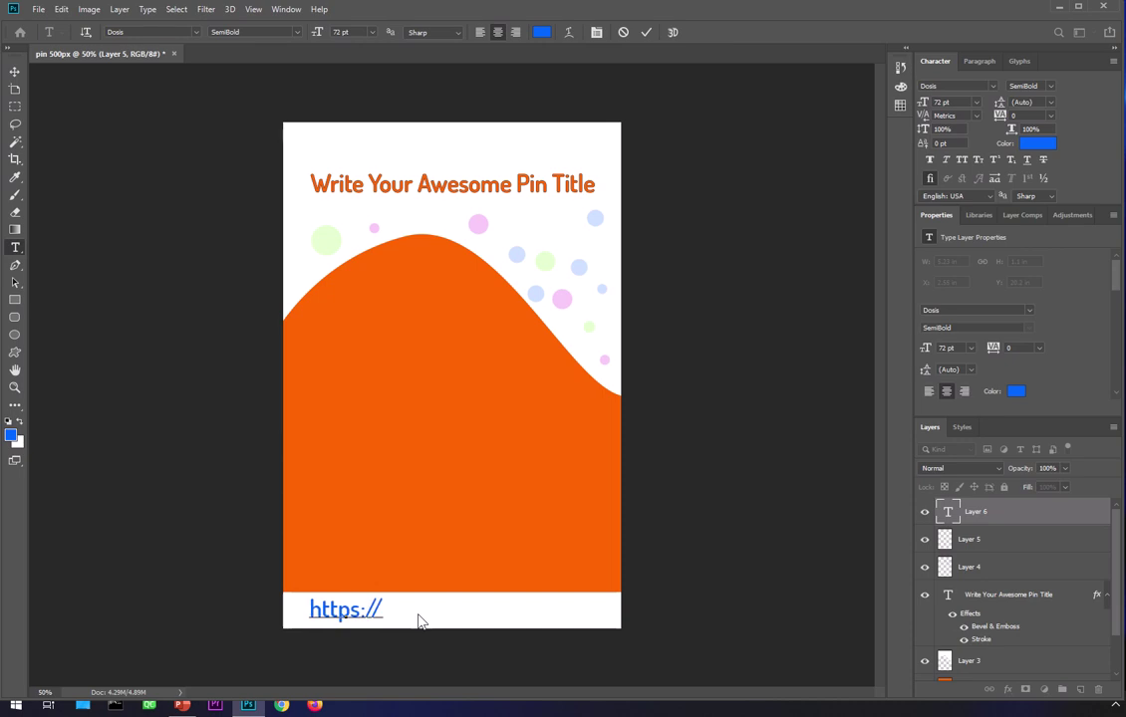
text(mysite.com)
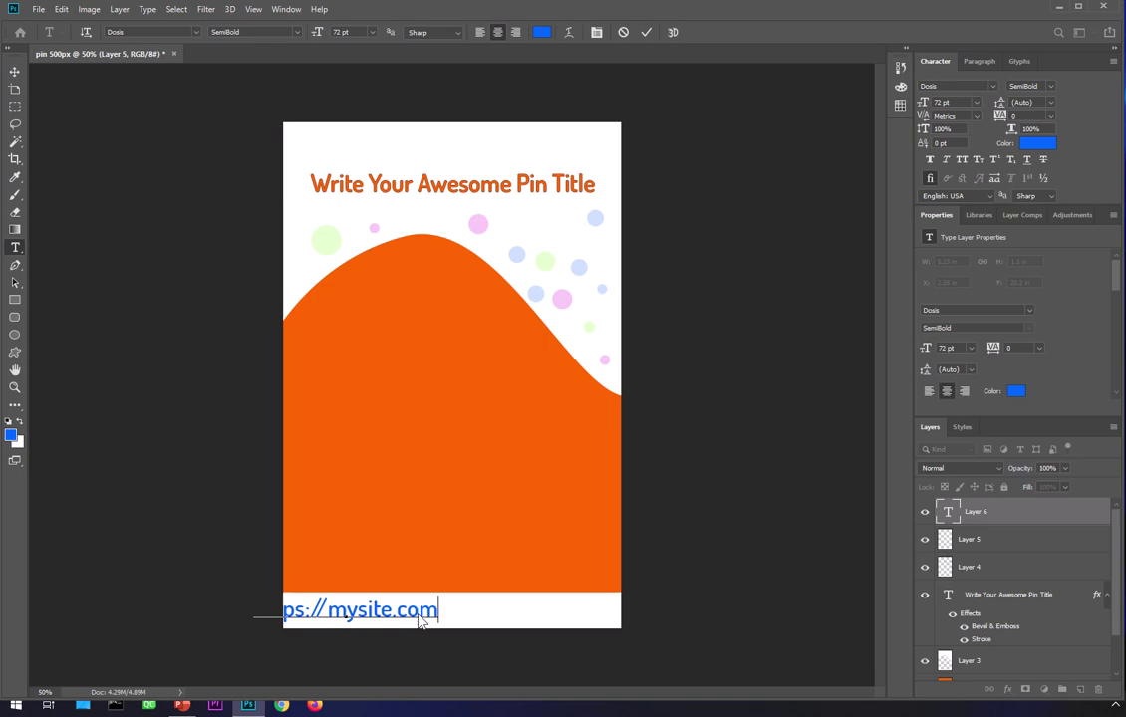
text(/)
key(BackSpace)
text(shop)
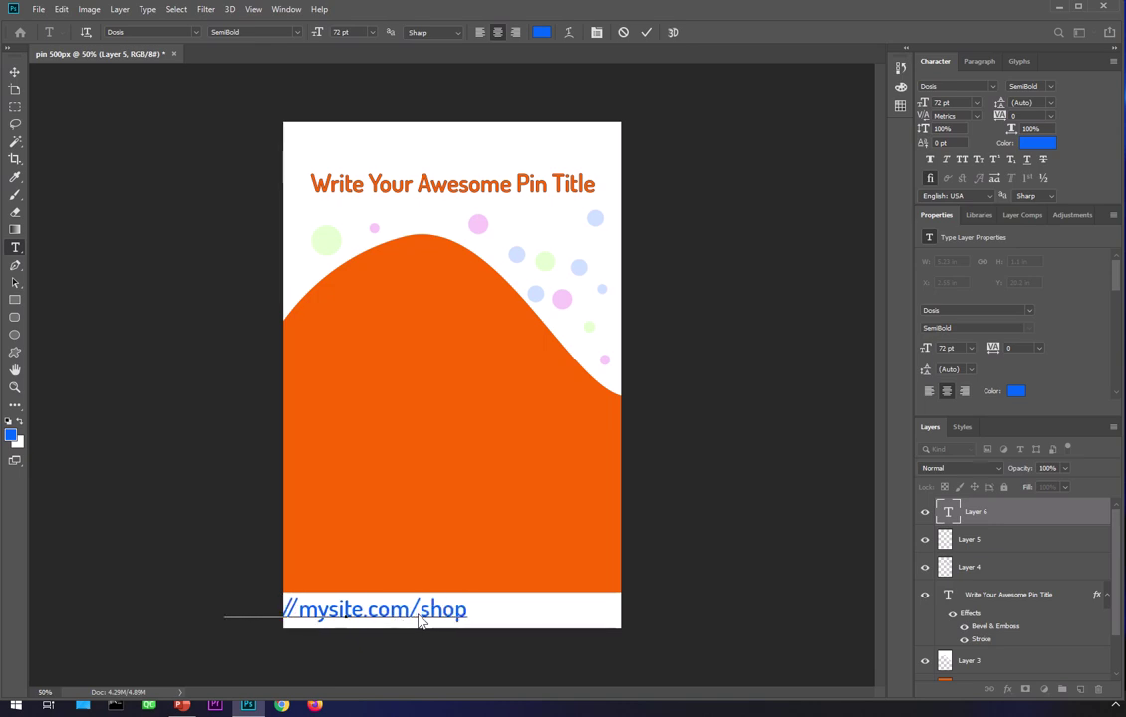
Move the website text to the right part of the white bottom strip, leaving a small margin to the edge.
click(15, 72)
drag(443, 619, 551, 617)
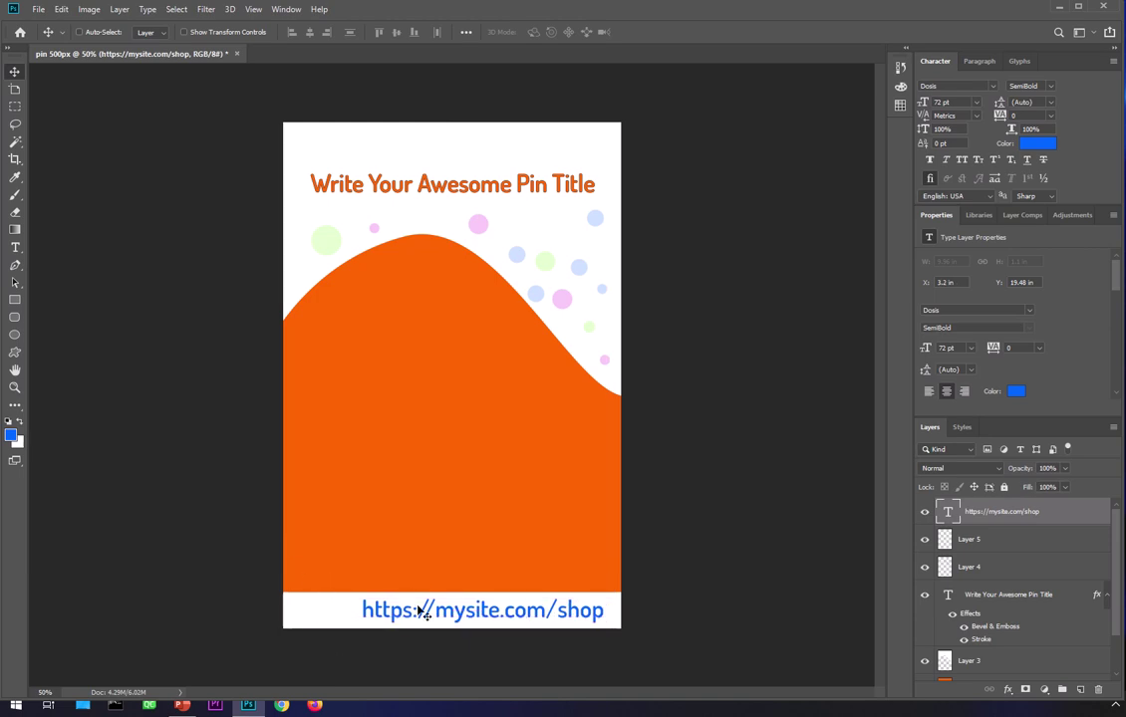
drag(434, 613, 425, 613)
key(ctrl)
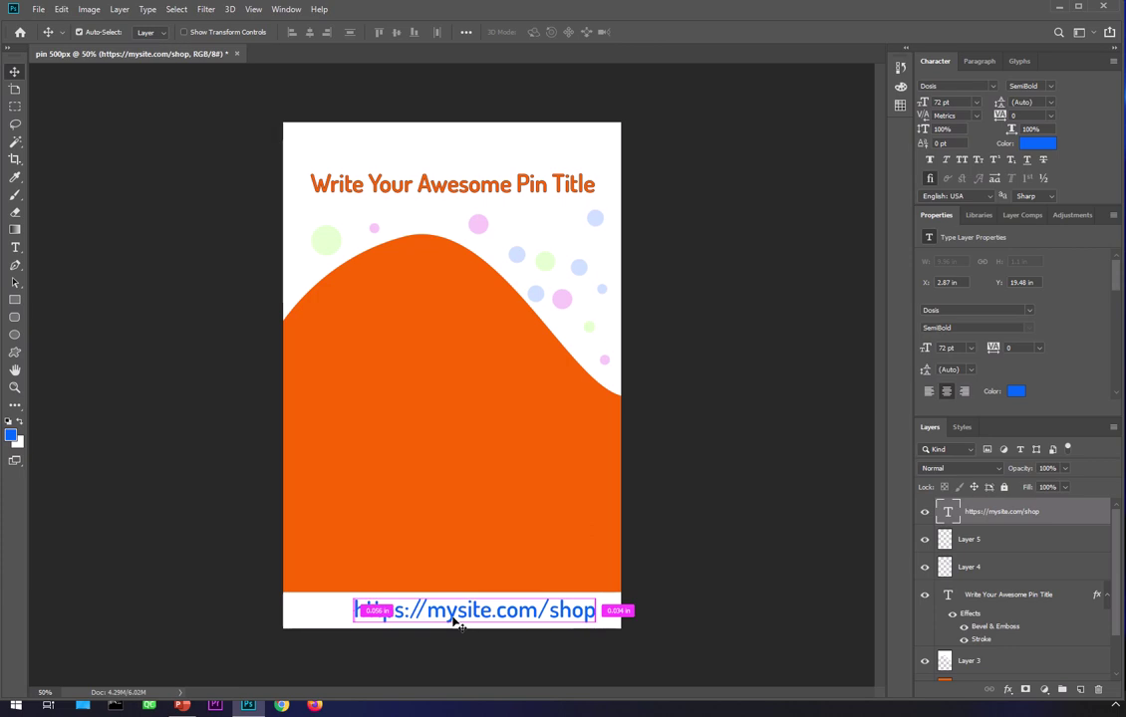
Add a new layer above the website text and activate the Custom Shape tool.
click(1081, 689)
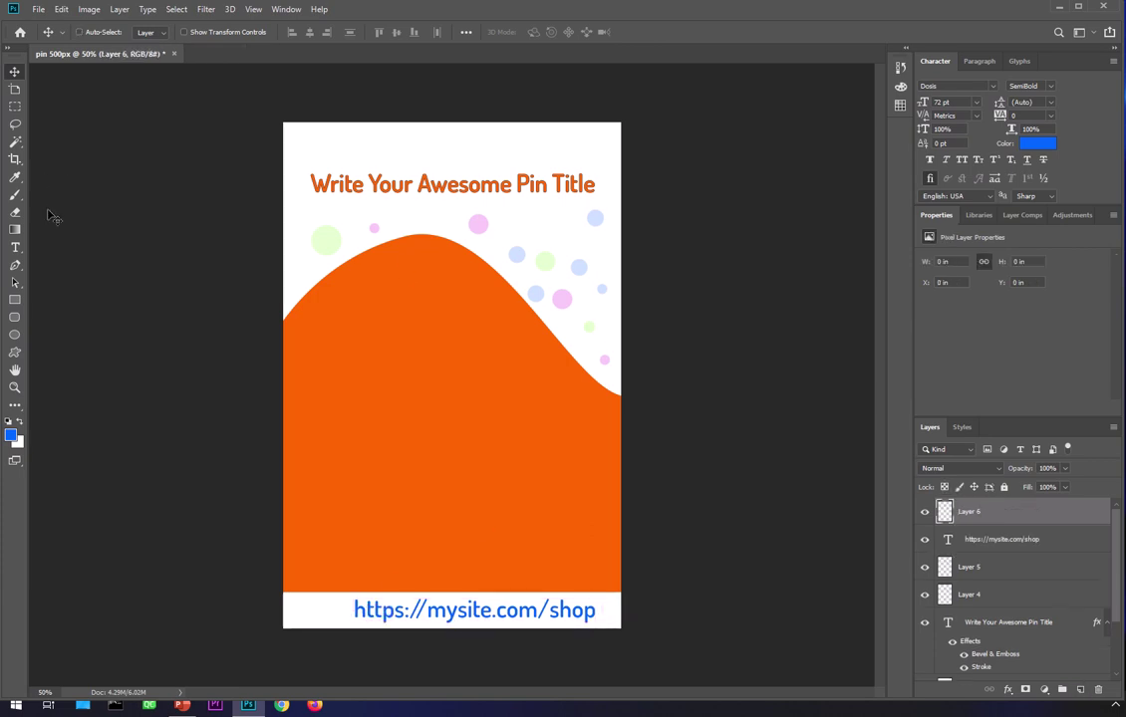
click(16, 354)
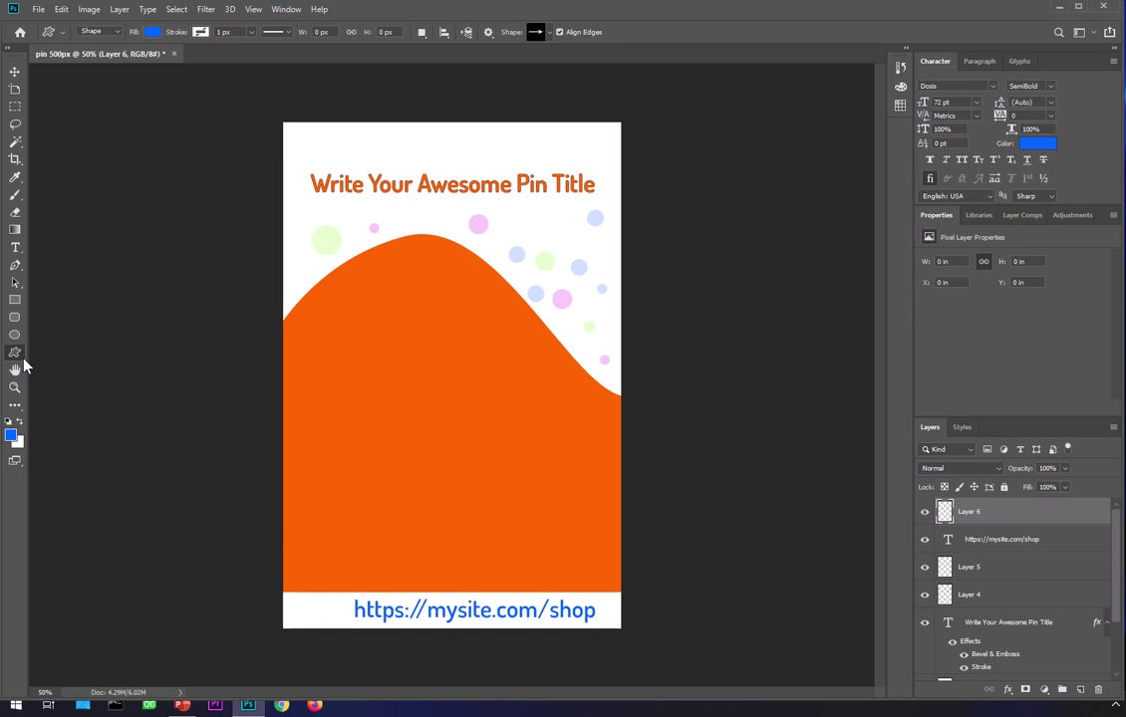
click(59, 36)
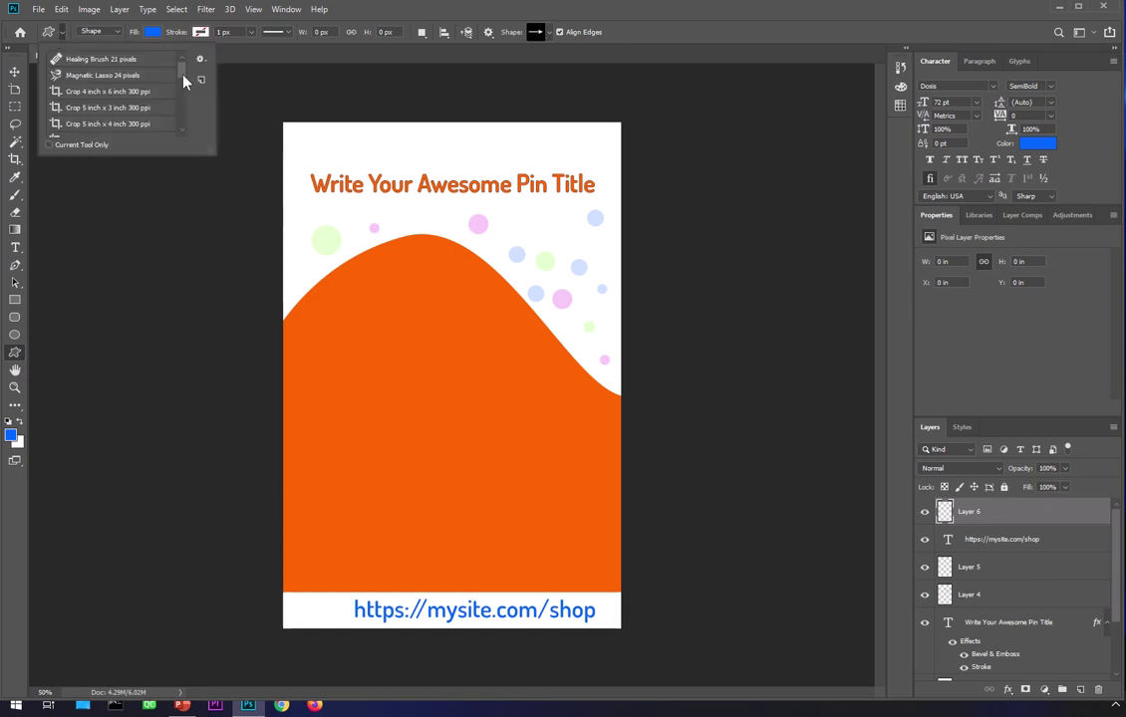
drag(184, 80, 179, 126)
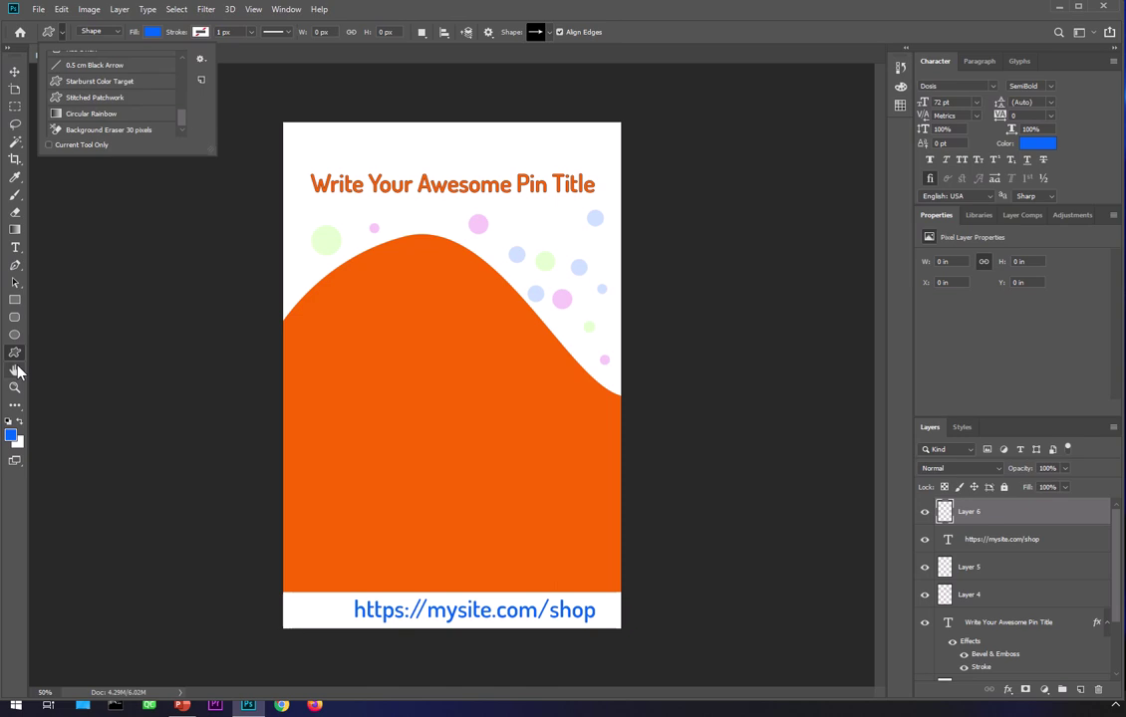
click(116, 271)
click(112, 100)
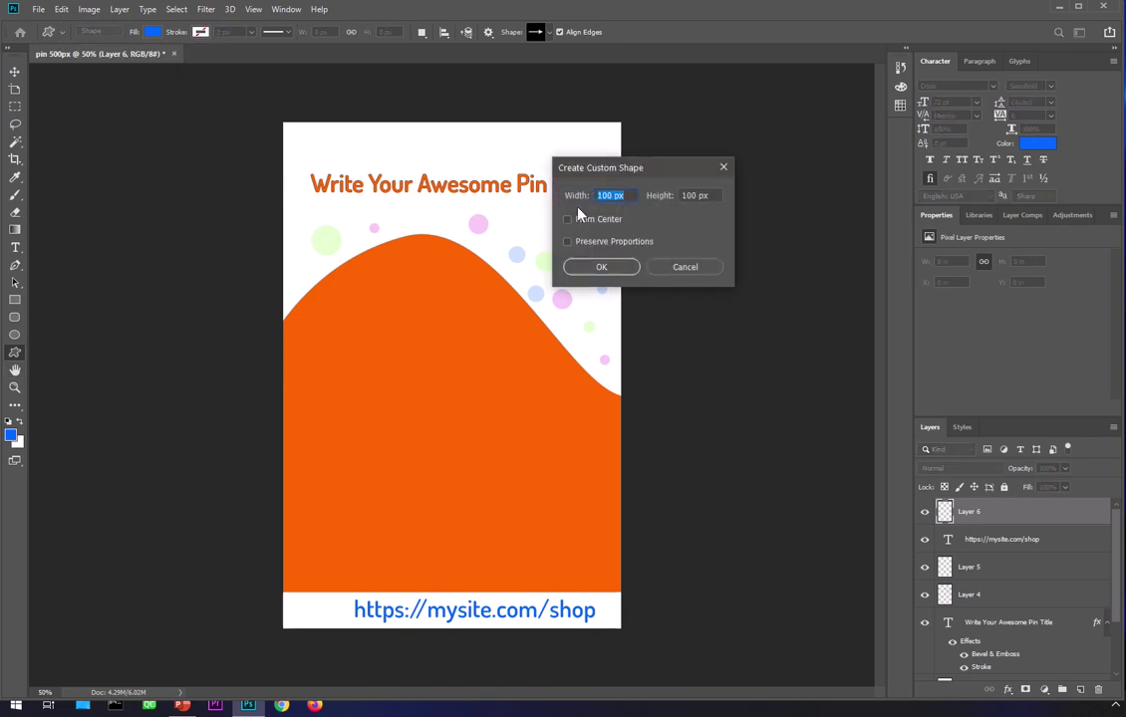
click(723, 170)
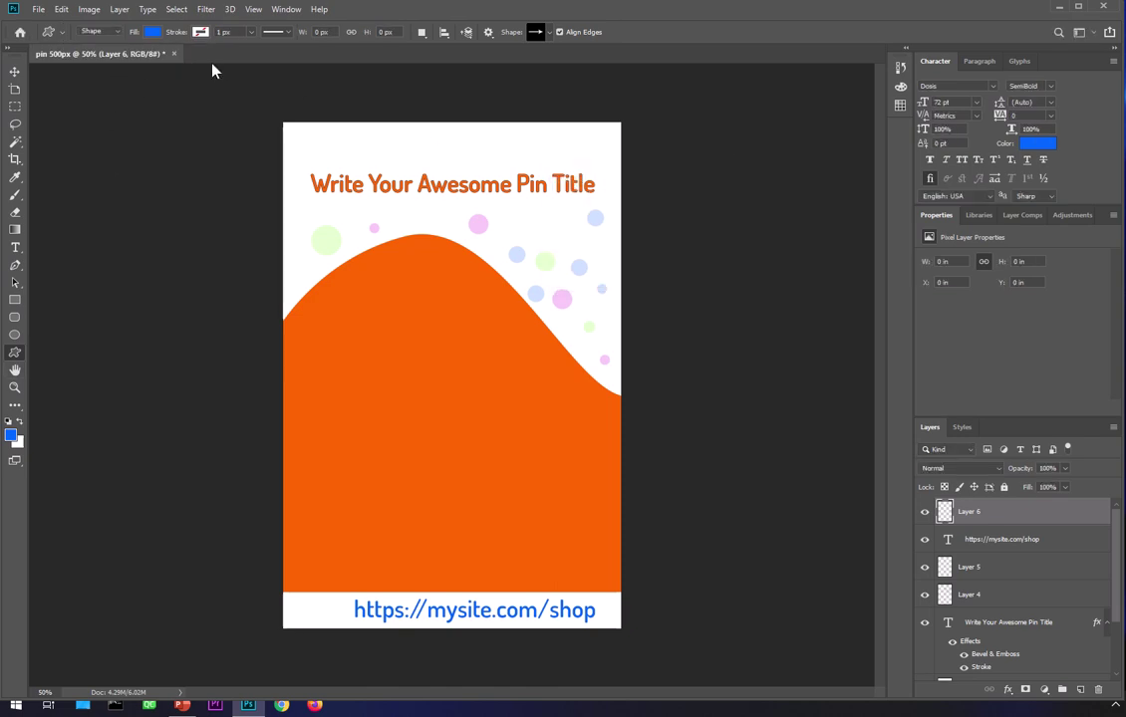
click(118, 33)
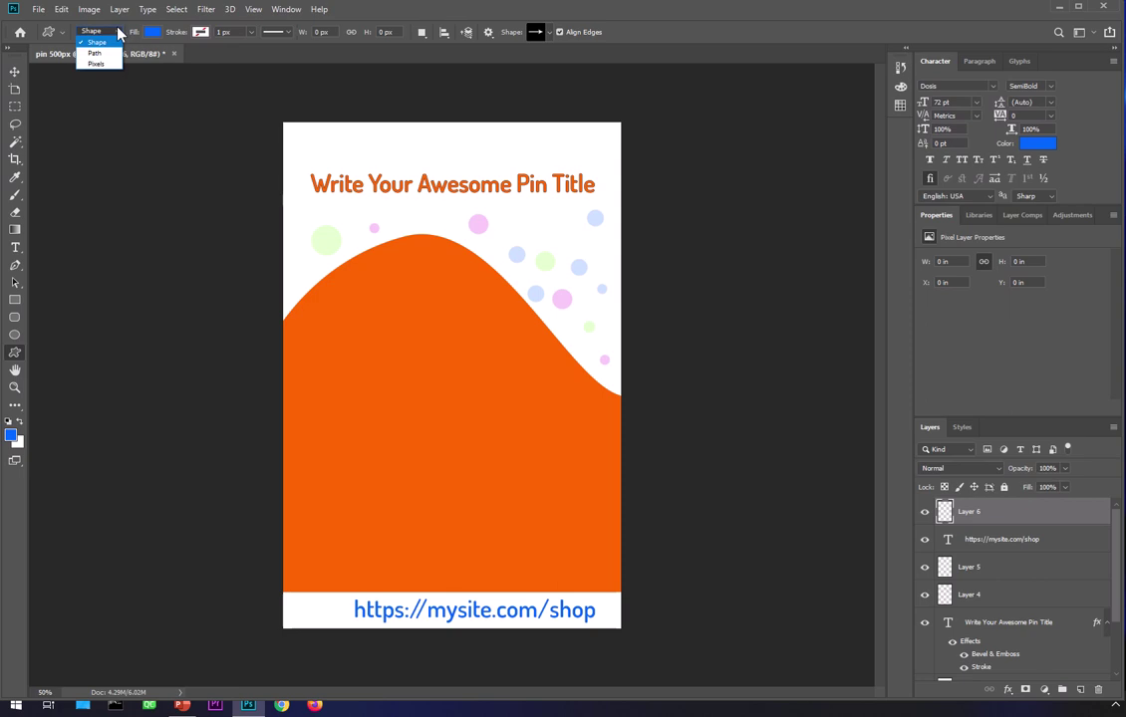
click(123, 195)
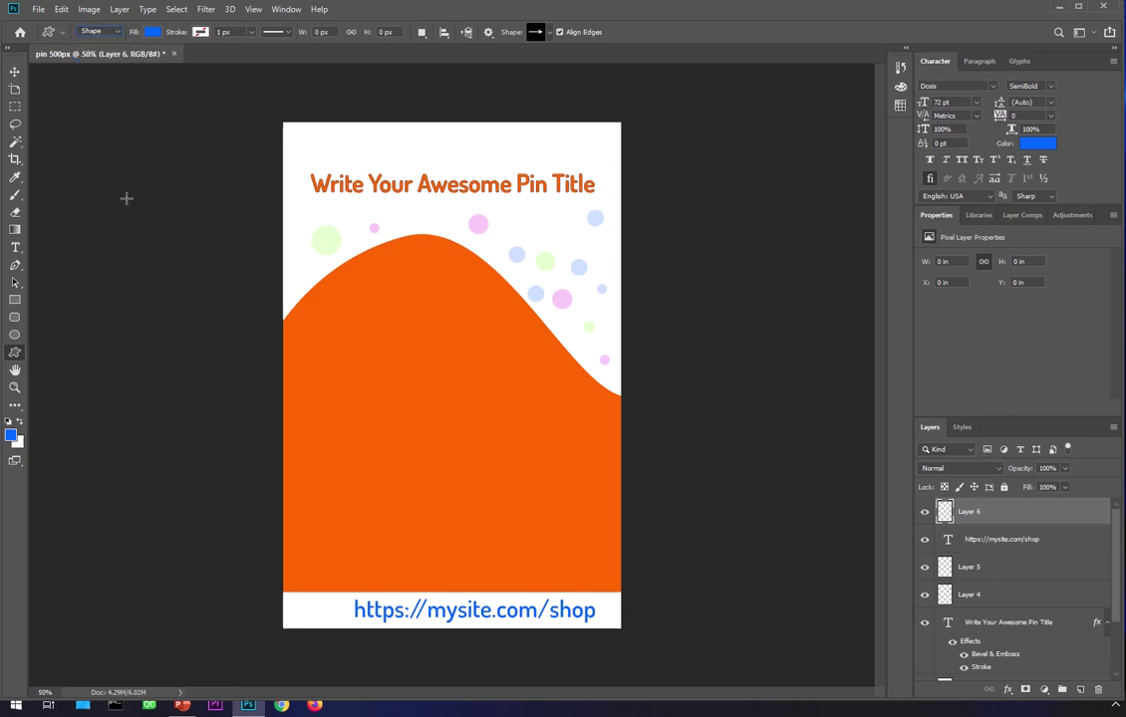
Set the custom shape's stroke colour to orange.
click(201, 32)
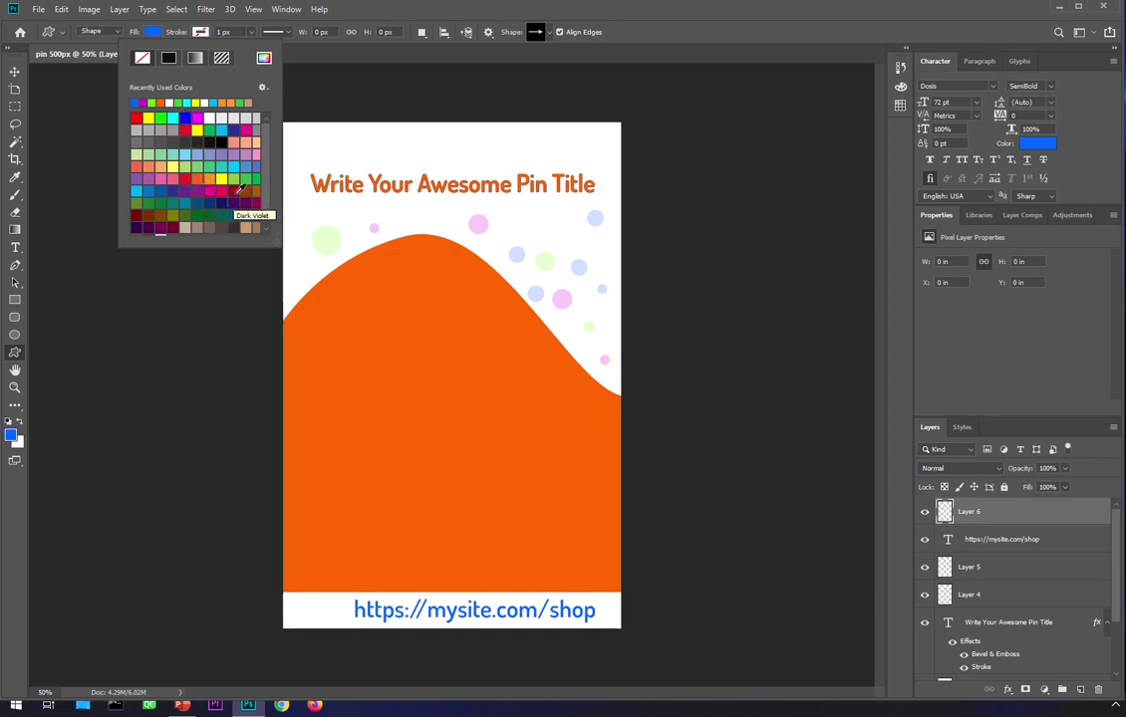
click(193, 180)
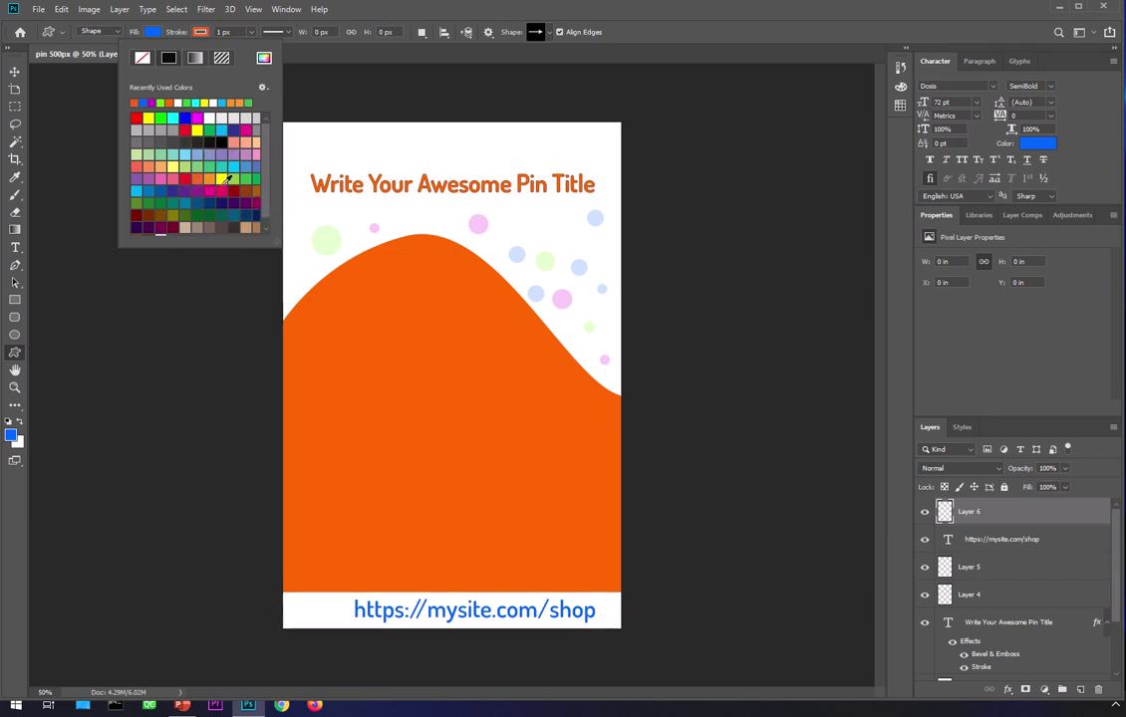
click(335, 61)
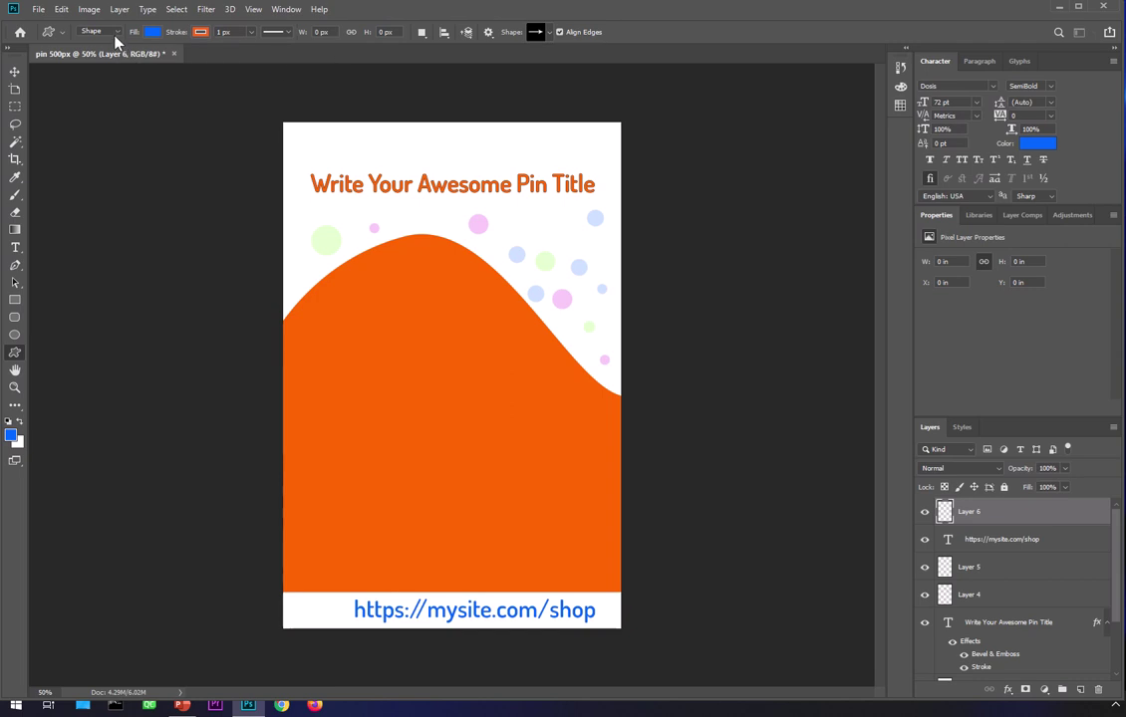
Draw a small custom shape with the Stitched Patchwork preset left of the website text and shift it slightly away from the text.
click(48, 32)
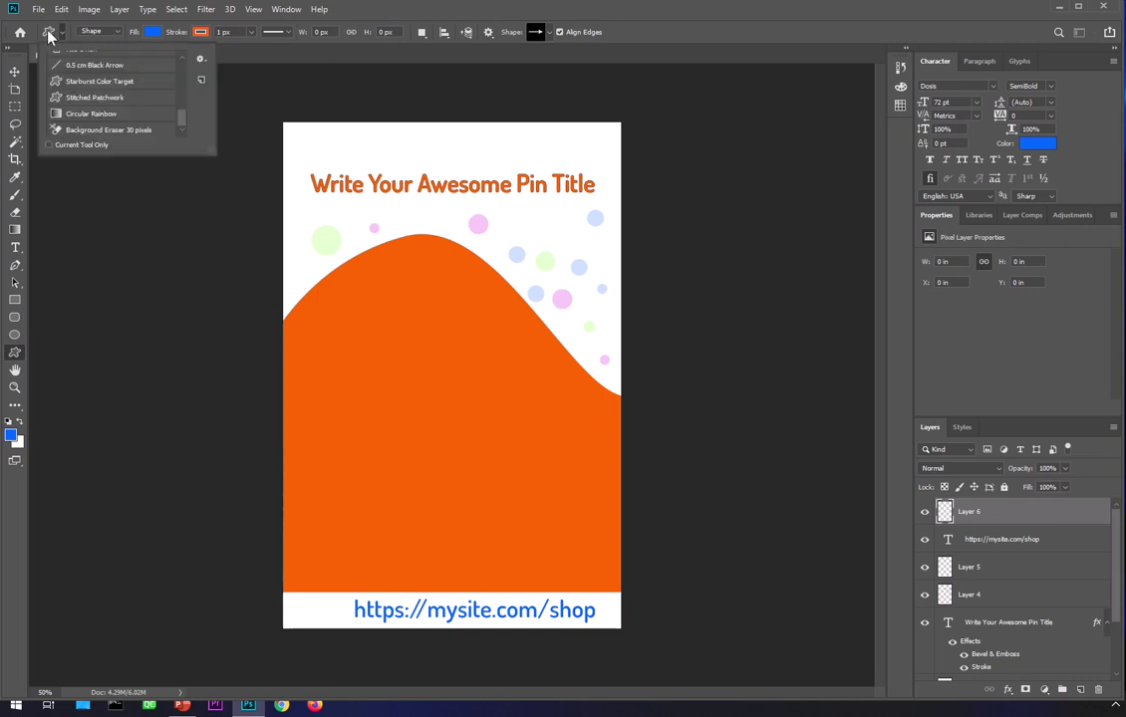
click(91, 97)
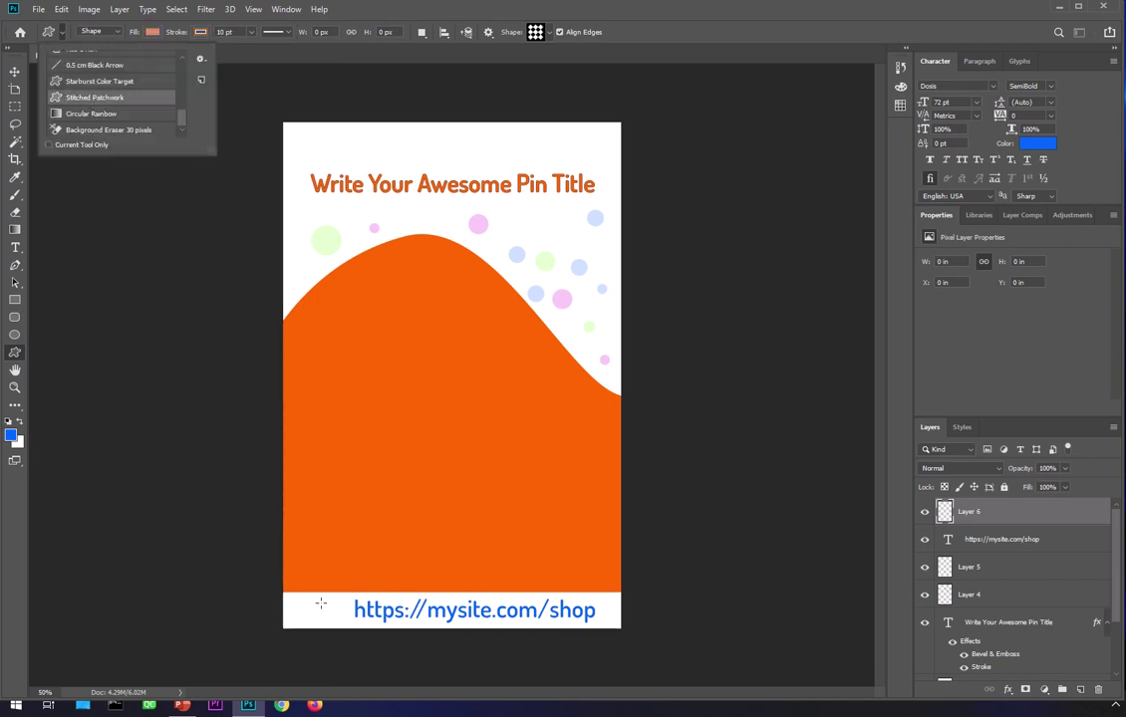
drag(319, 602, 345, 625)
click(15, 72)
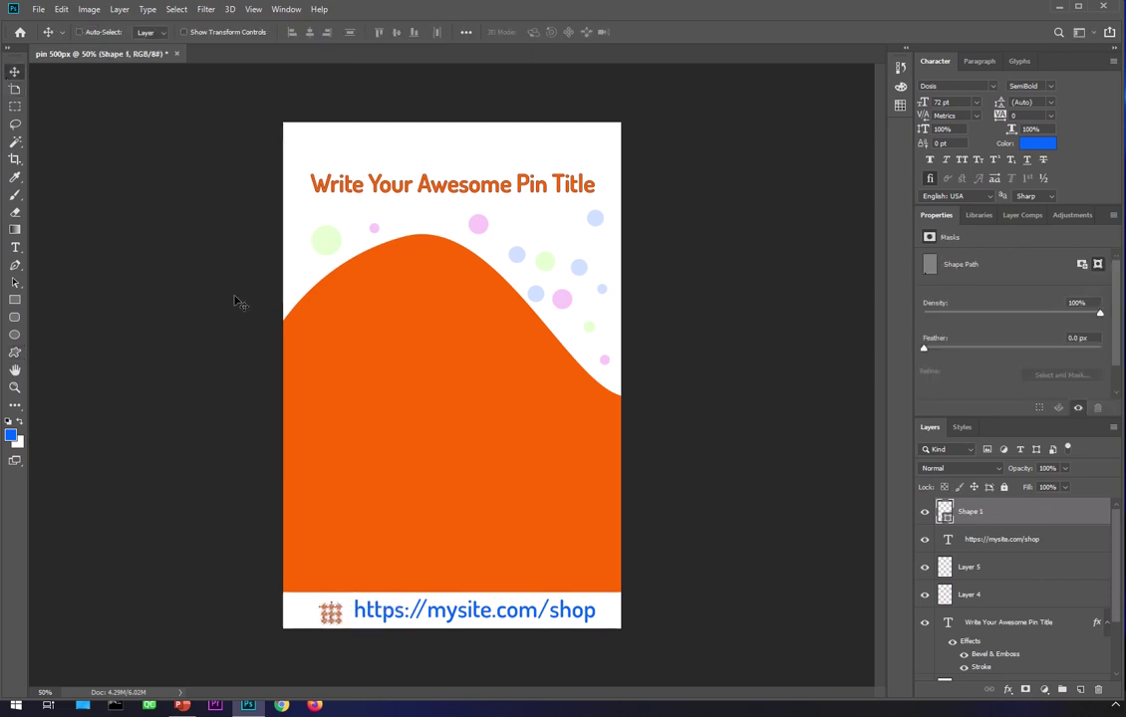
drag(332, 616, 323, 611)
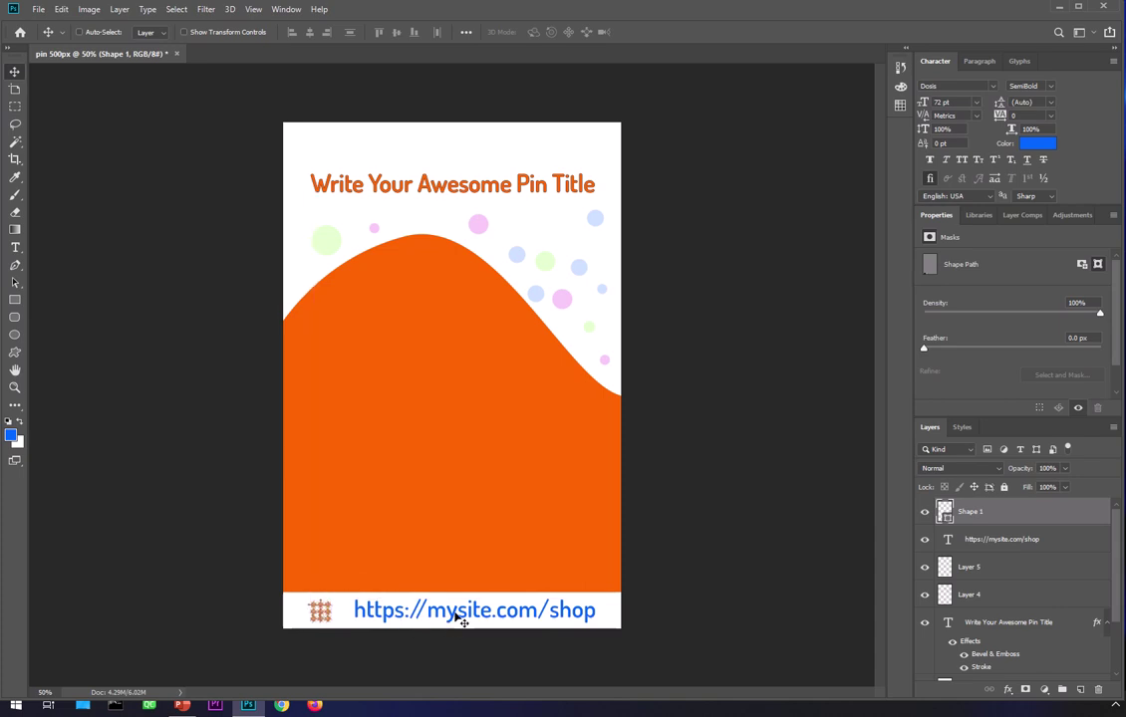
Nudge the website text within the white strip to X 2.7 in and Y 19.59 in, leaving a gap beside the patchwork shape.
click(1001, 543)
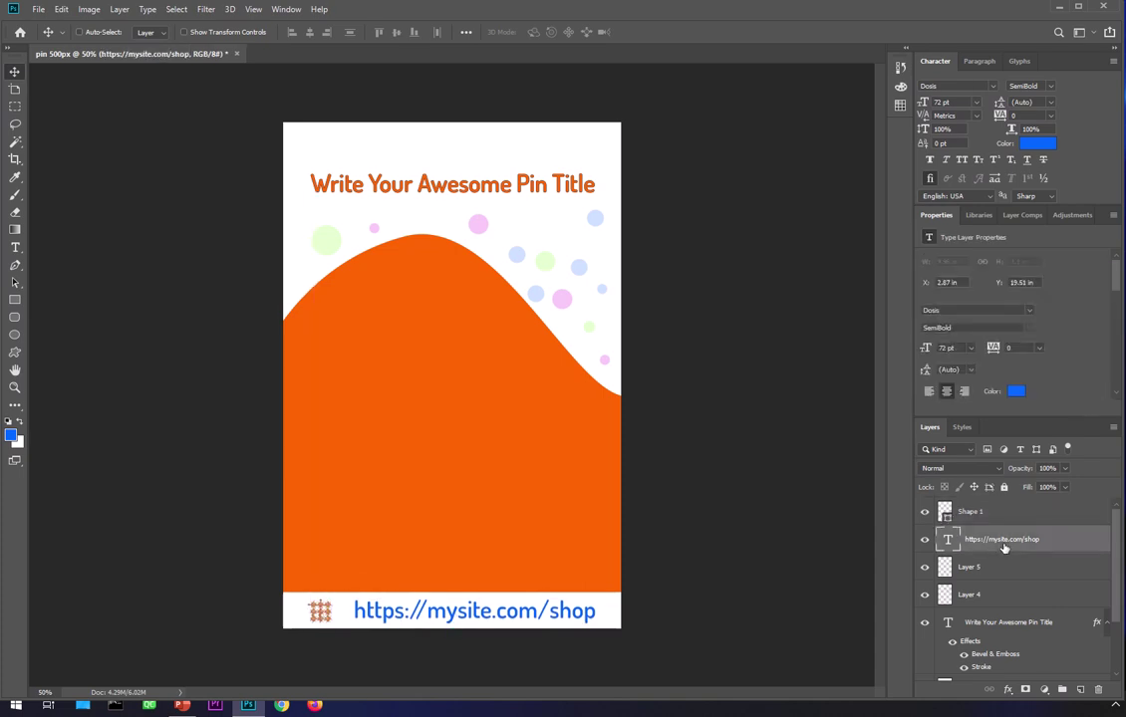
key(Left)
key(Left)
key(Left)
key(Left)
key(Left)
key(Left)
key(Left)
key(Left)
key(Left)
key(Left)
key(Down)
key(Down)
key(Down)
key(Down)
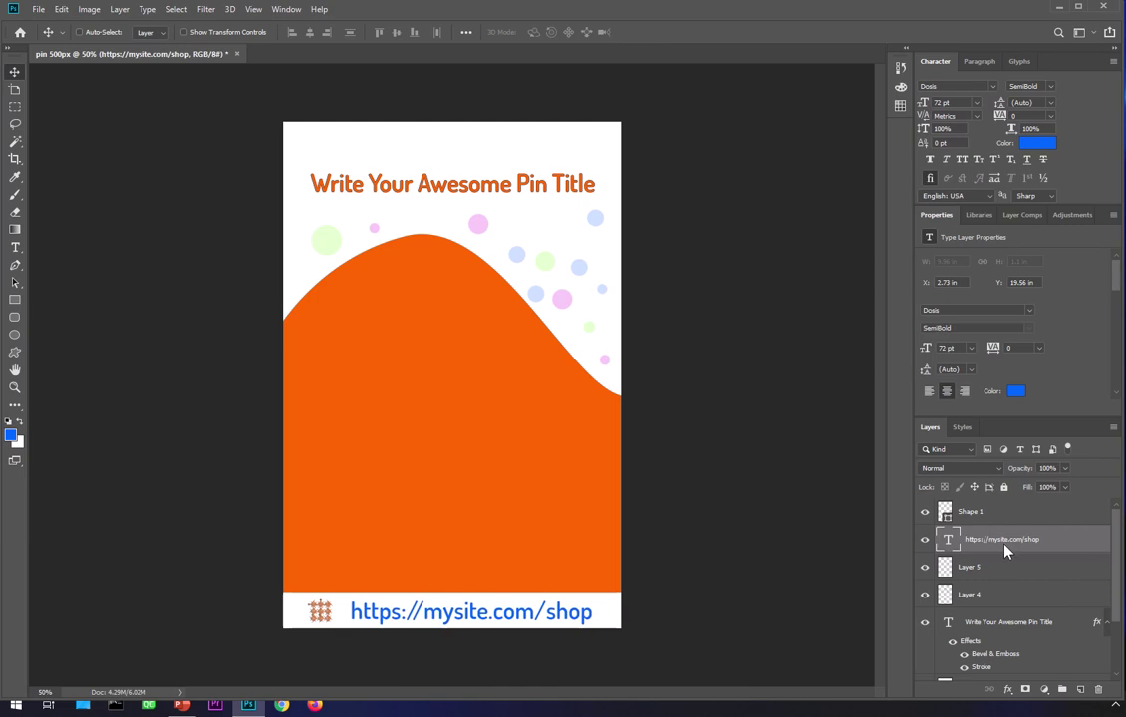
key(Left)
key(Left)
key(Left)
key(Left)
key(Left)
key(Left)
key(Left)
key(Left)
key(Left)
key(Left)
key(Left)
key(Left)
key(Left)
key(Left)
key(Left)
key(Left)
key(Left)
key(Left)
key(Left)
key(Left)
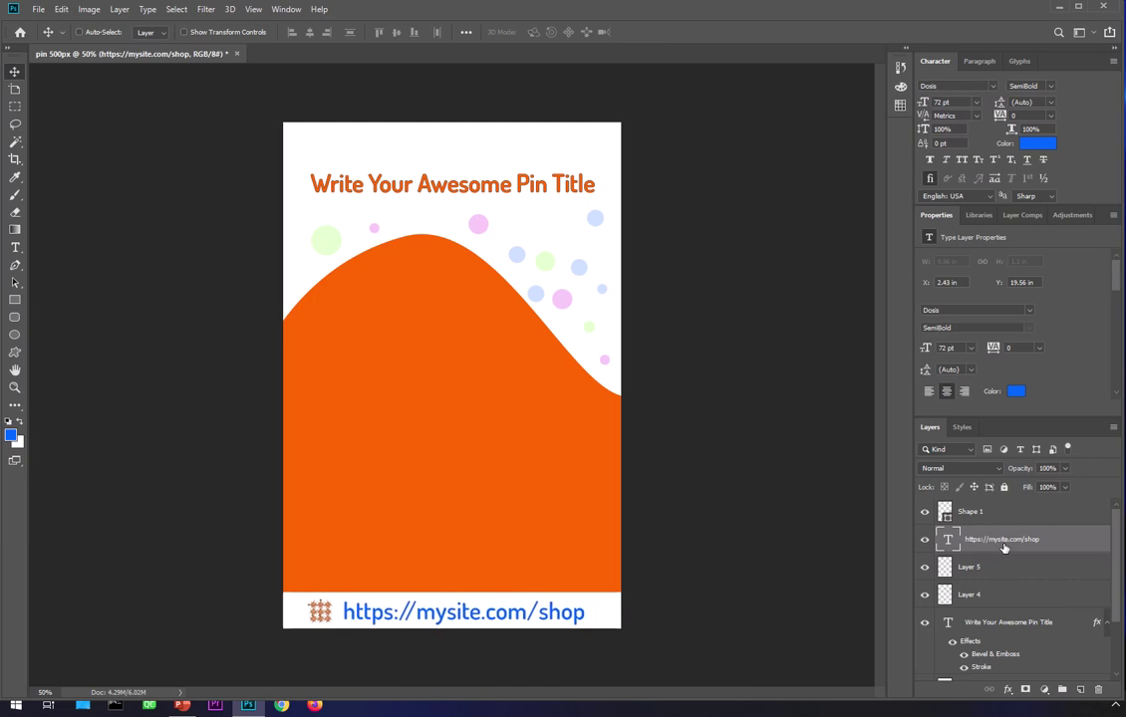
key(Left)
key(Left)
key(Left)
key(Left)
key(Left)
key(Left)
key(Left)
key(Down)
key(Down)
key(Down)
key(Down)
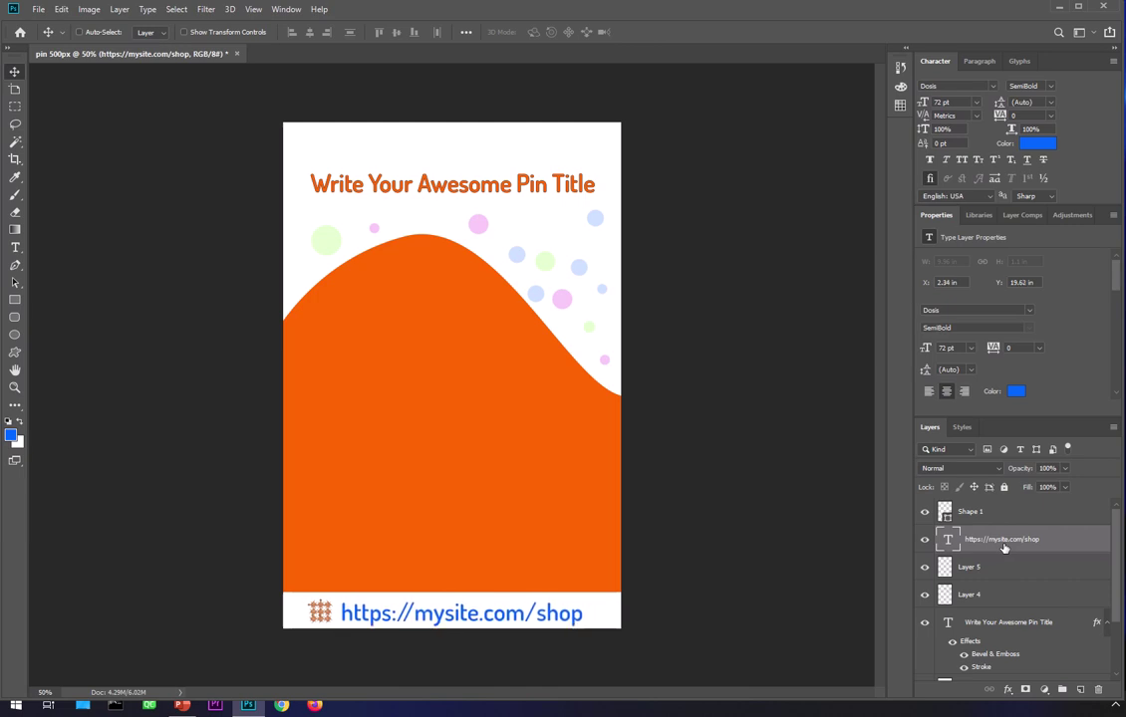
key(Up)
key(Up)
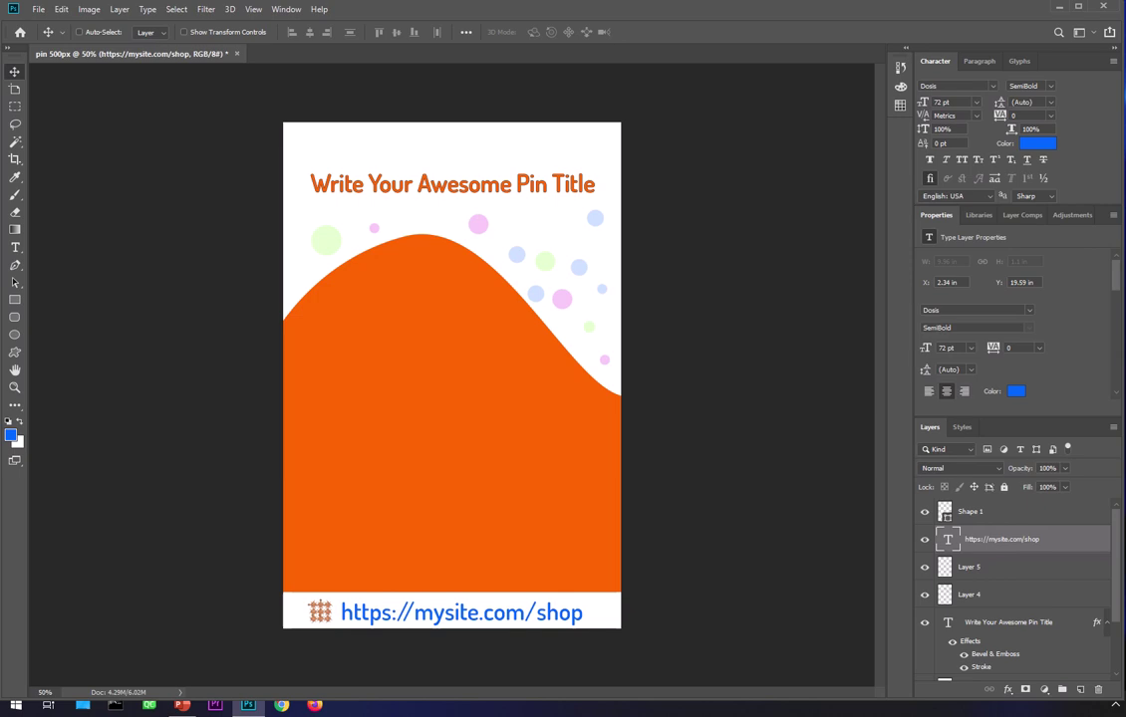
key(Right)
key(Right)
key(Right)
key(Right)
key(Right)
key(Right)
key(Right)
key(Right)
key(Right)
key(Right)
key(Right)
key(Right)
key(Right)
key(Right)
key(Right)
key(Right)
key(Right)
key(Right)
key(Right)
key(Right)
key(Down)
key(Down)
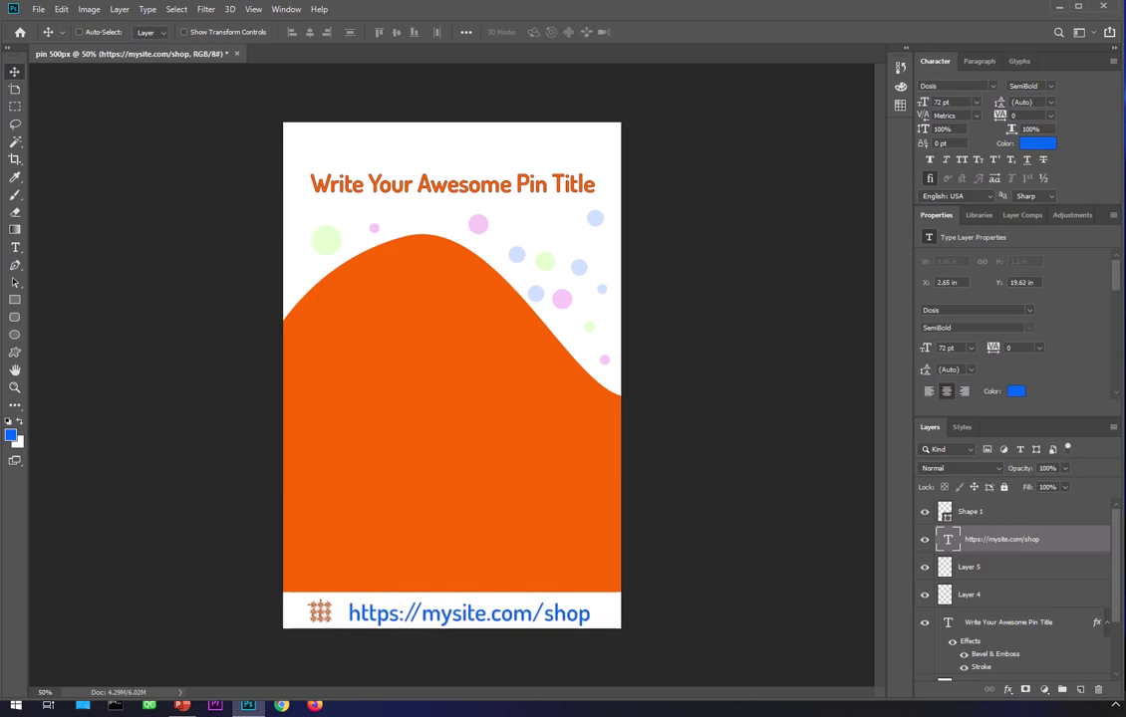
key(Right)
key(Right)
key(Right)
key(Right)
key(Up)
key(Up)
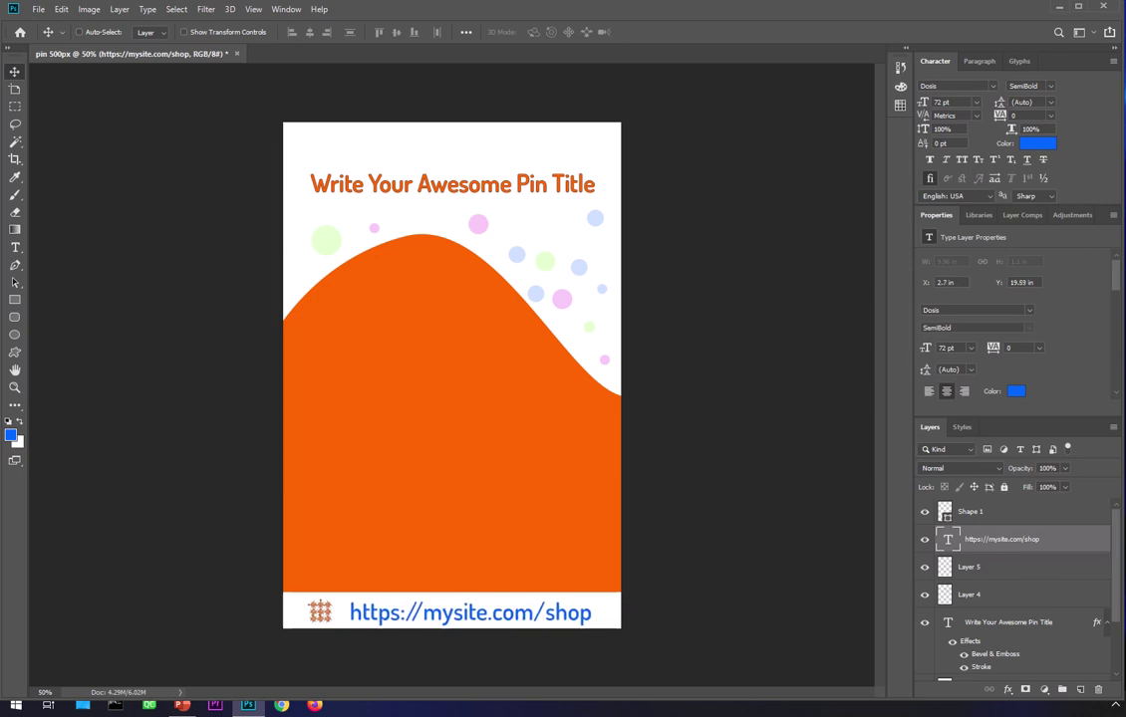
Nudge the patchwork shape slightly right towards the website text and add a new layer above it.
click(965, 511)
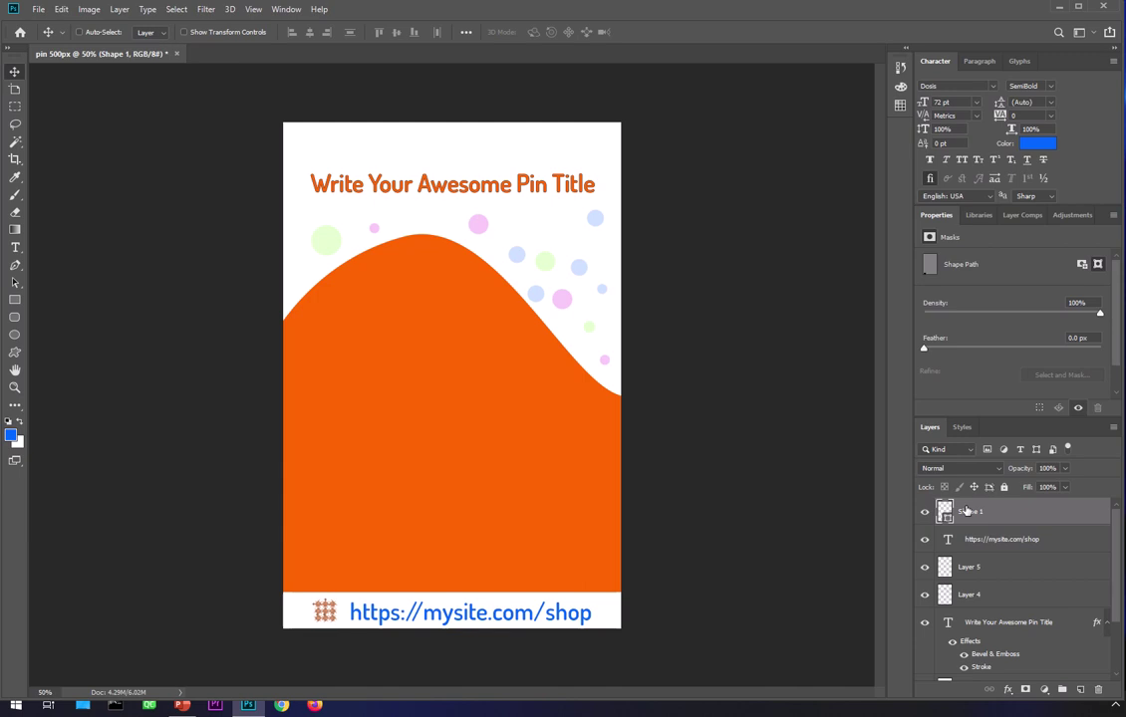
key(Right)
key(Right)
key(Right)
key(Right)
key(Right)
key(Right)
click(1081, 689)
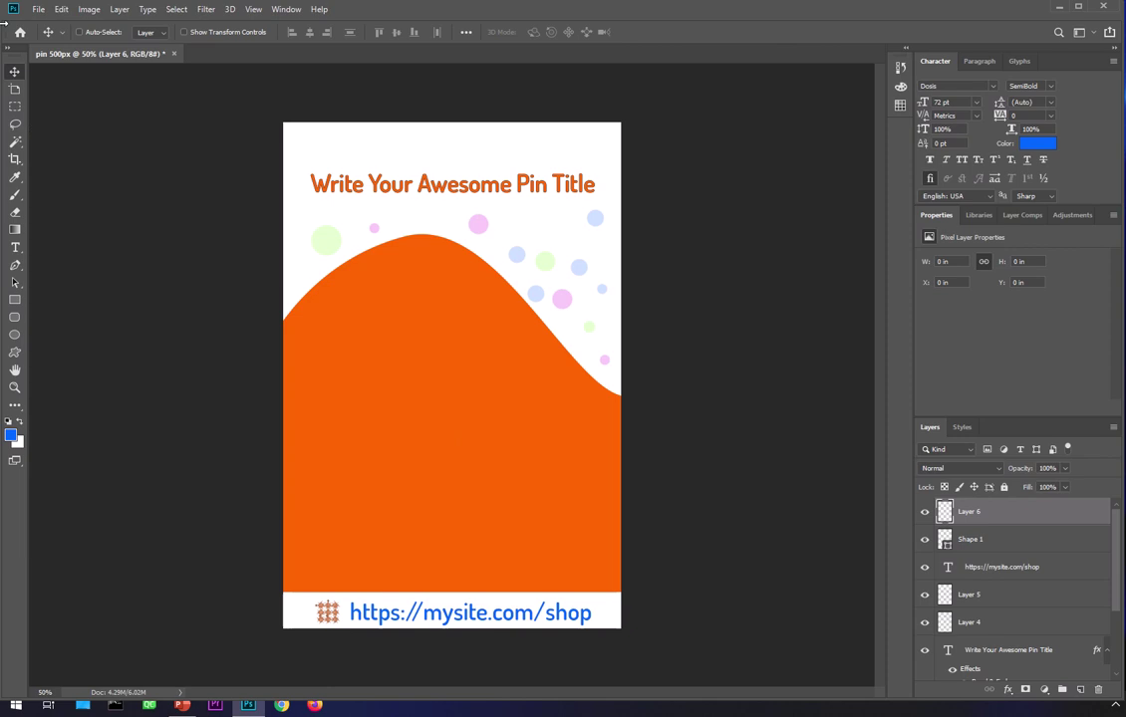
click(38, 10)
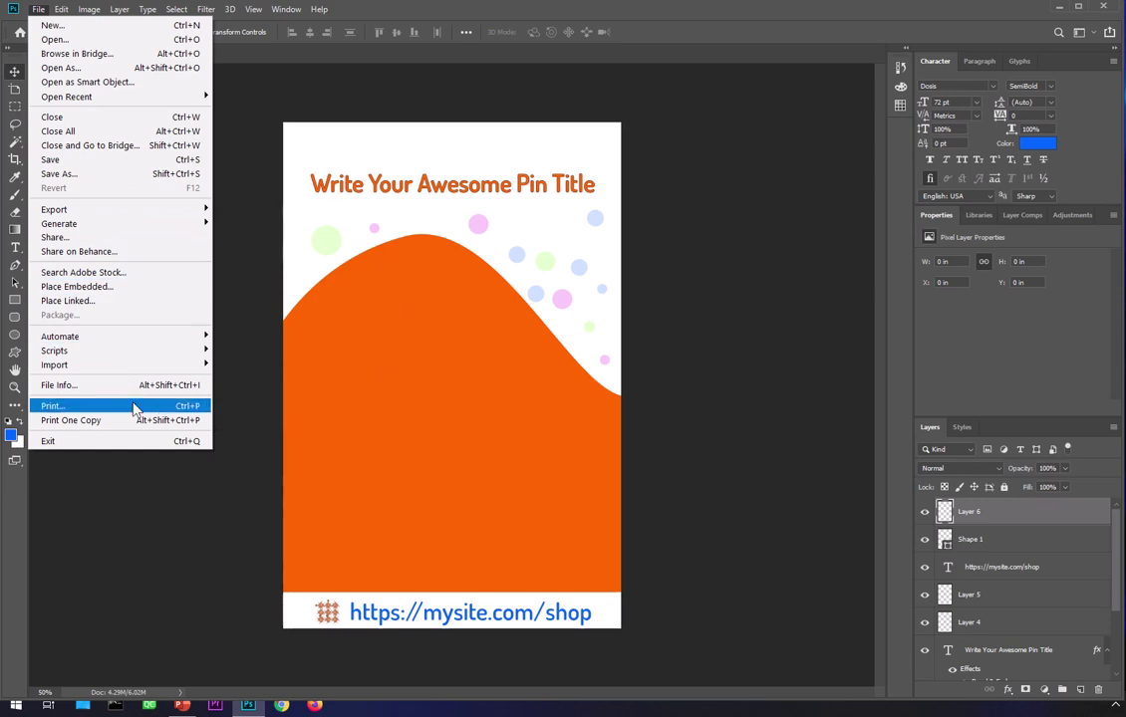
click(221, 495)
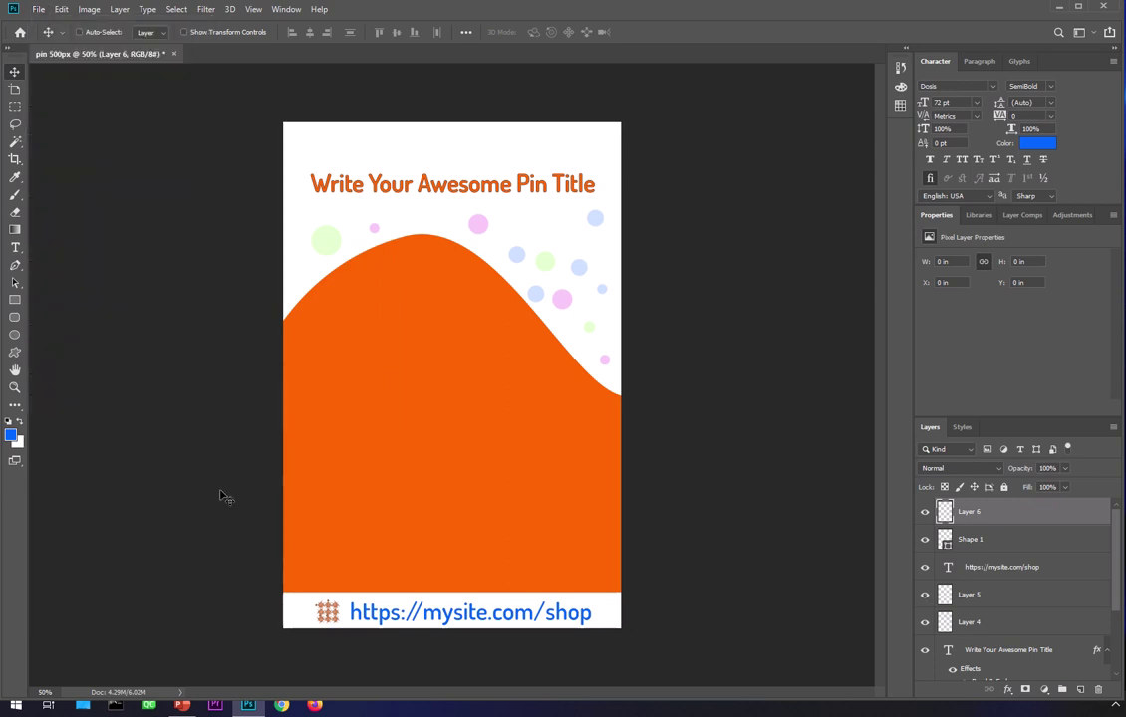
key(ctrl+i)
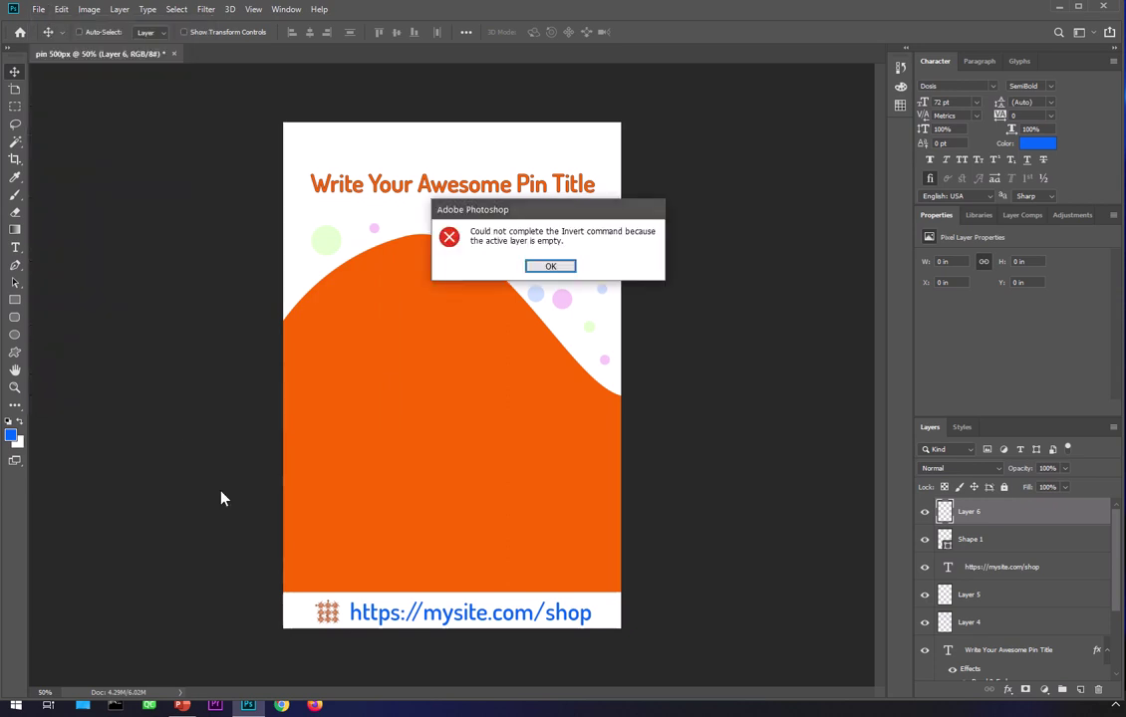
key(Return)
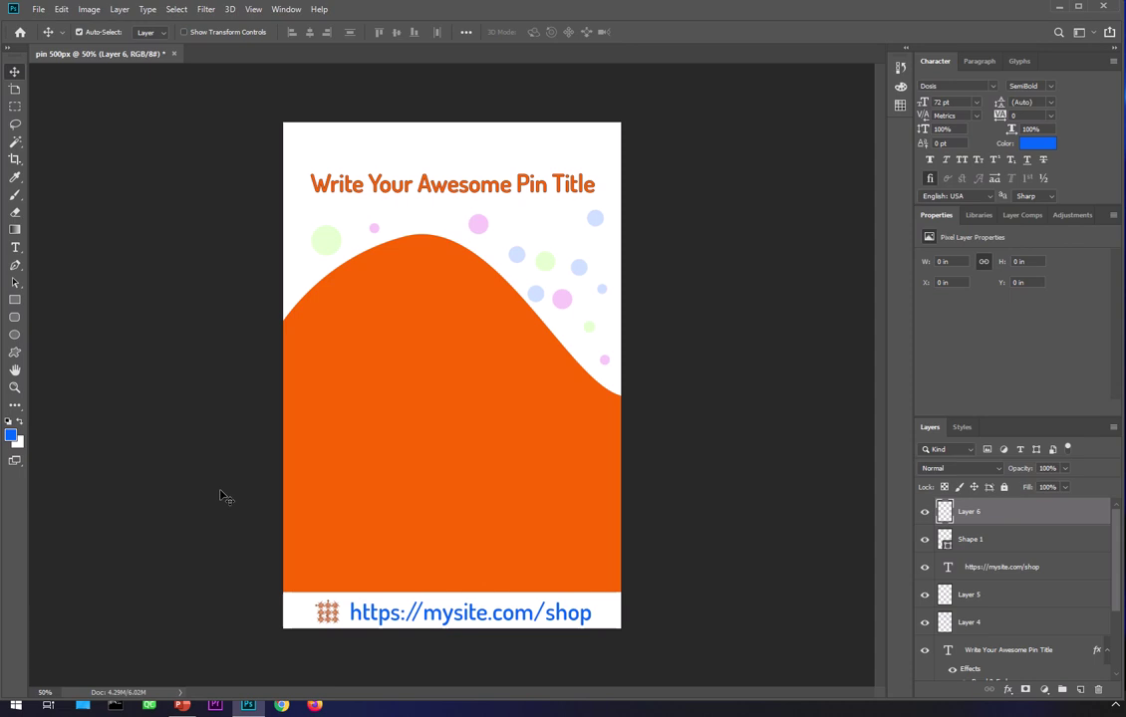
Open the image "cranberry juice detox uti.jpg" from the Desktop images folder and close it again.
key(ctrl+o)
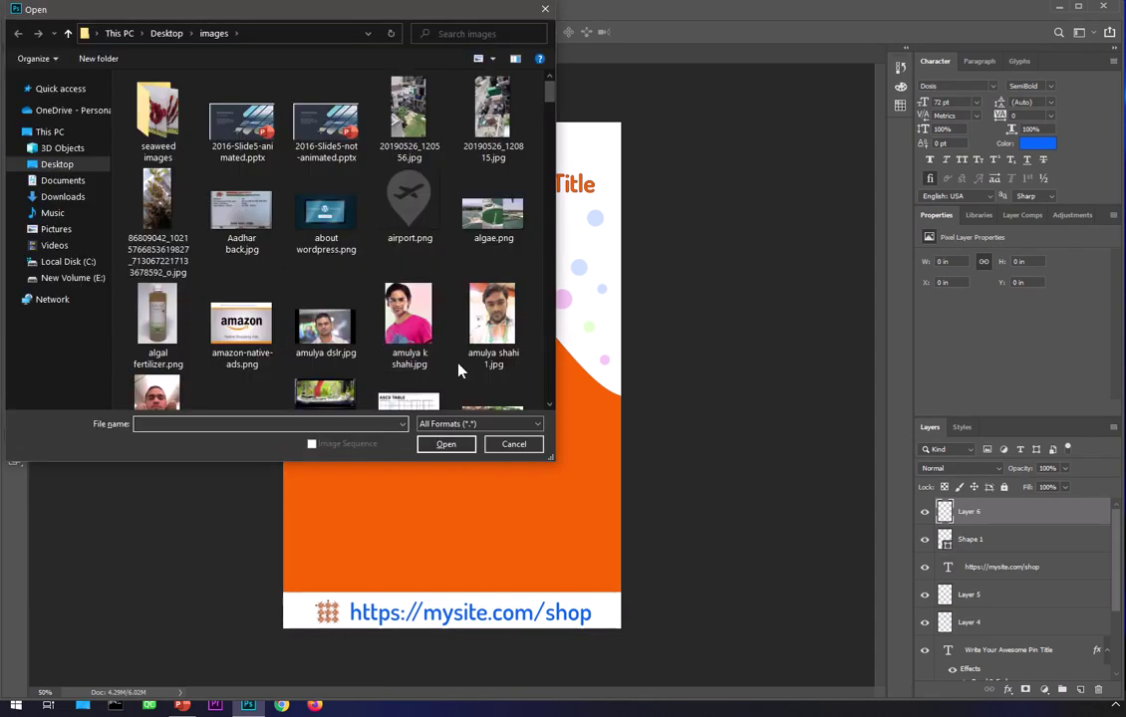
scroll(382, 331, down, 3)
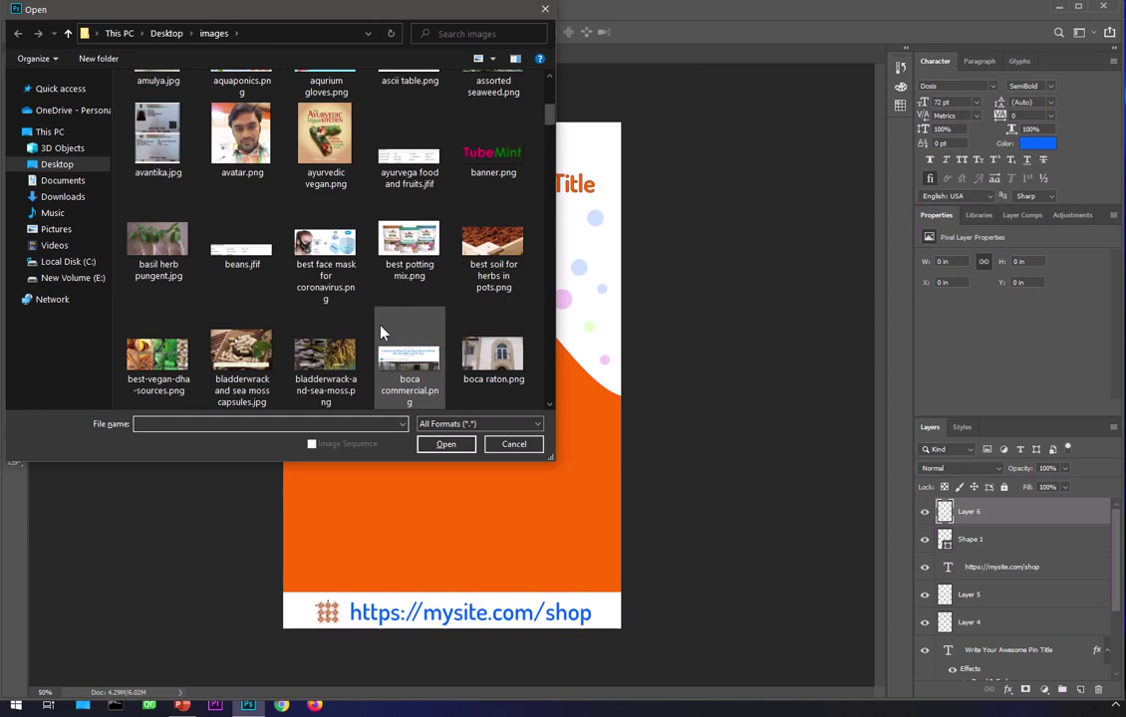
scroll(381, 332, down, 6)
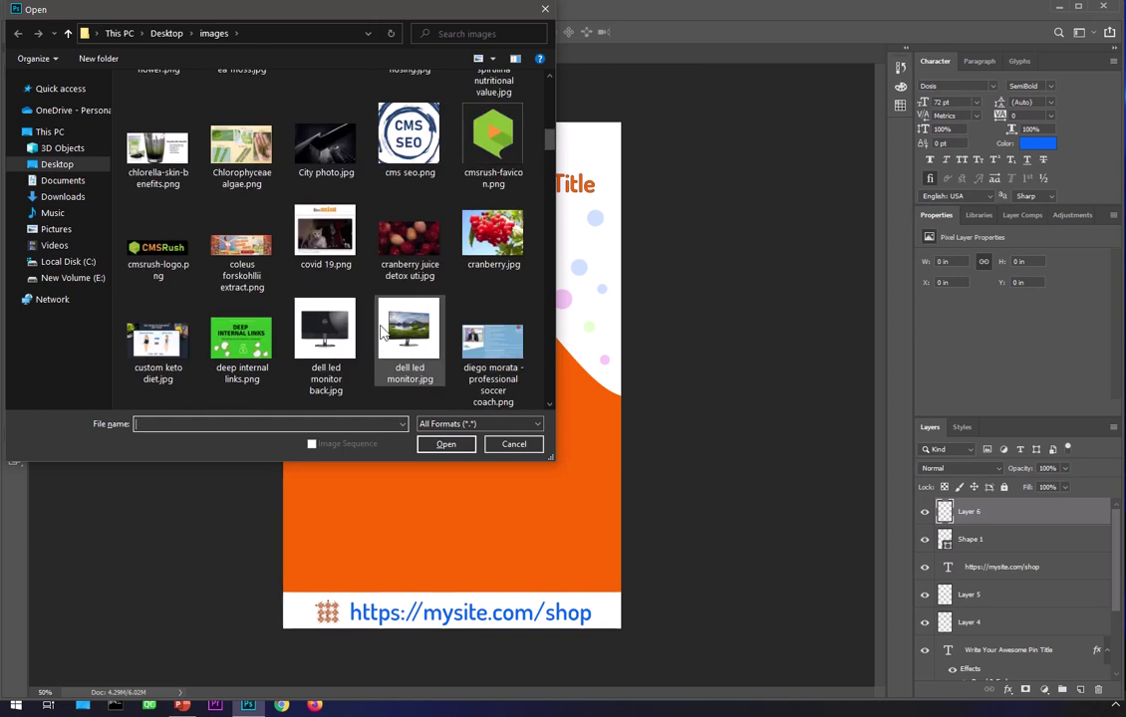
double_click(399, 244)
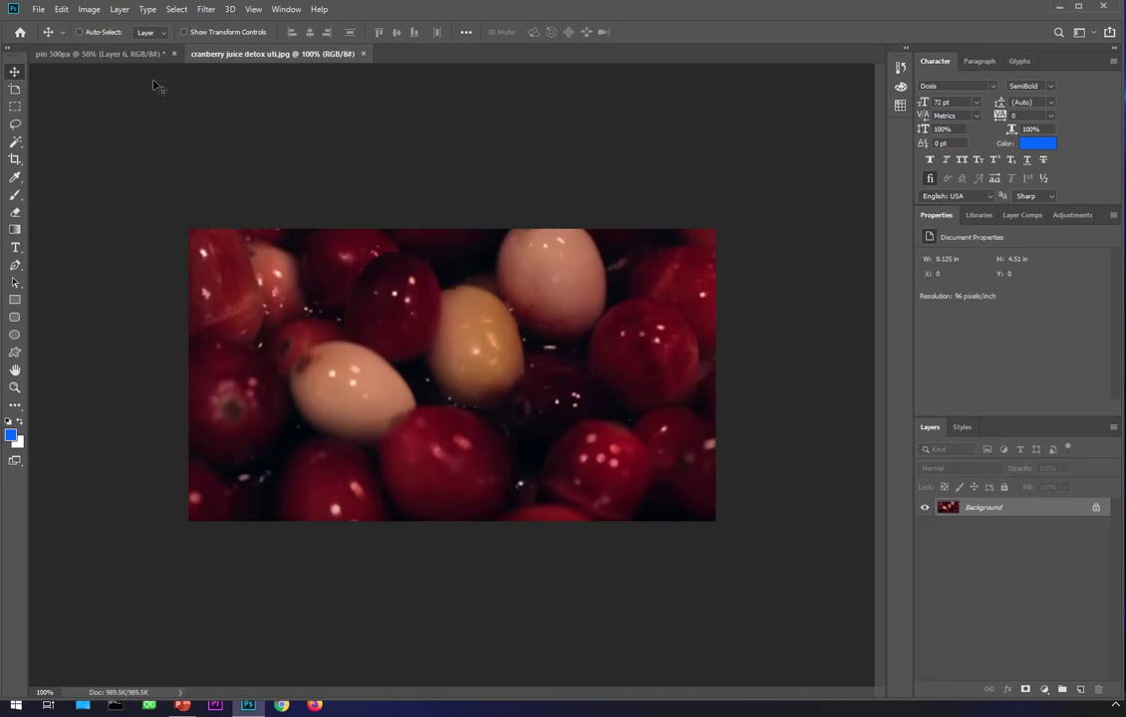
click(364, 54)
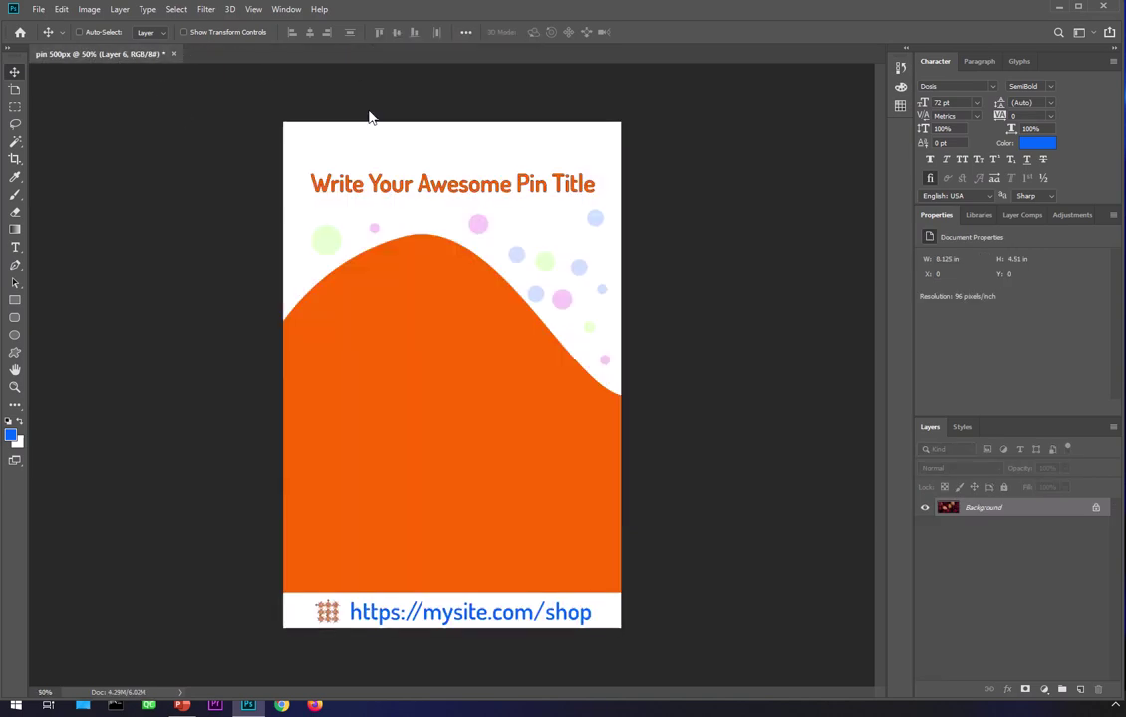
Open the image "sea moss organic pills.jpg" from the Desktop images folder.
click(37, 9)
click(60, 36)
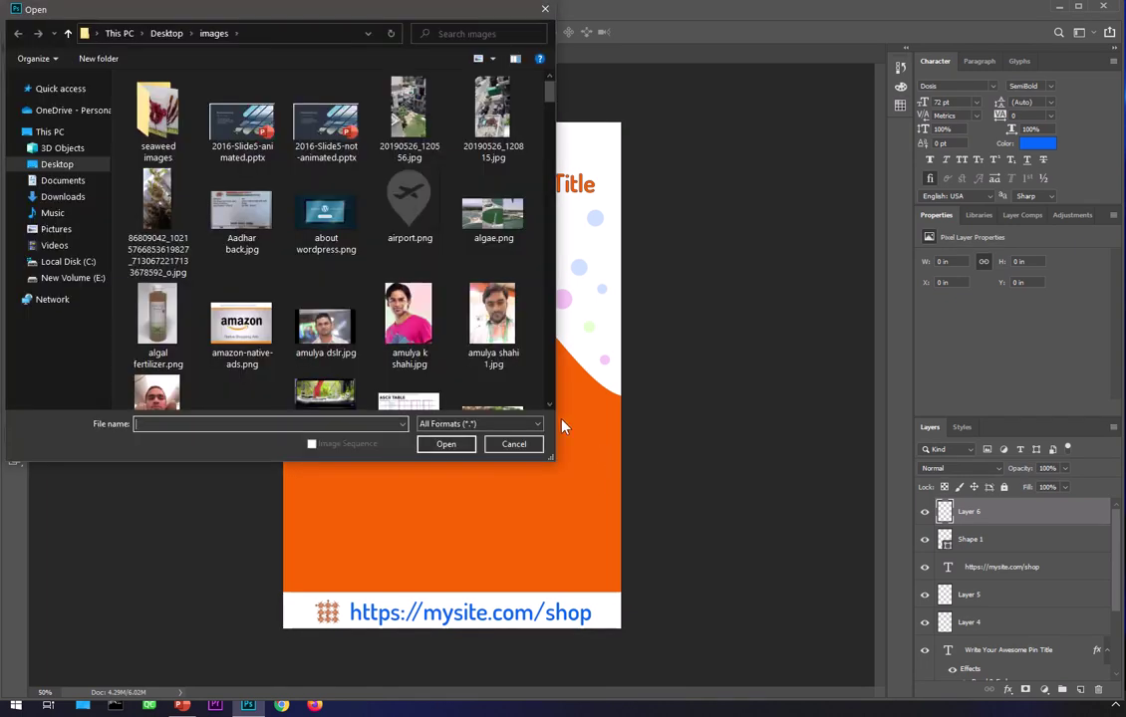
scroll(488, 352, down, 5)
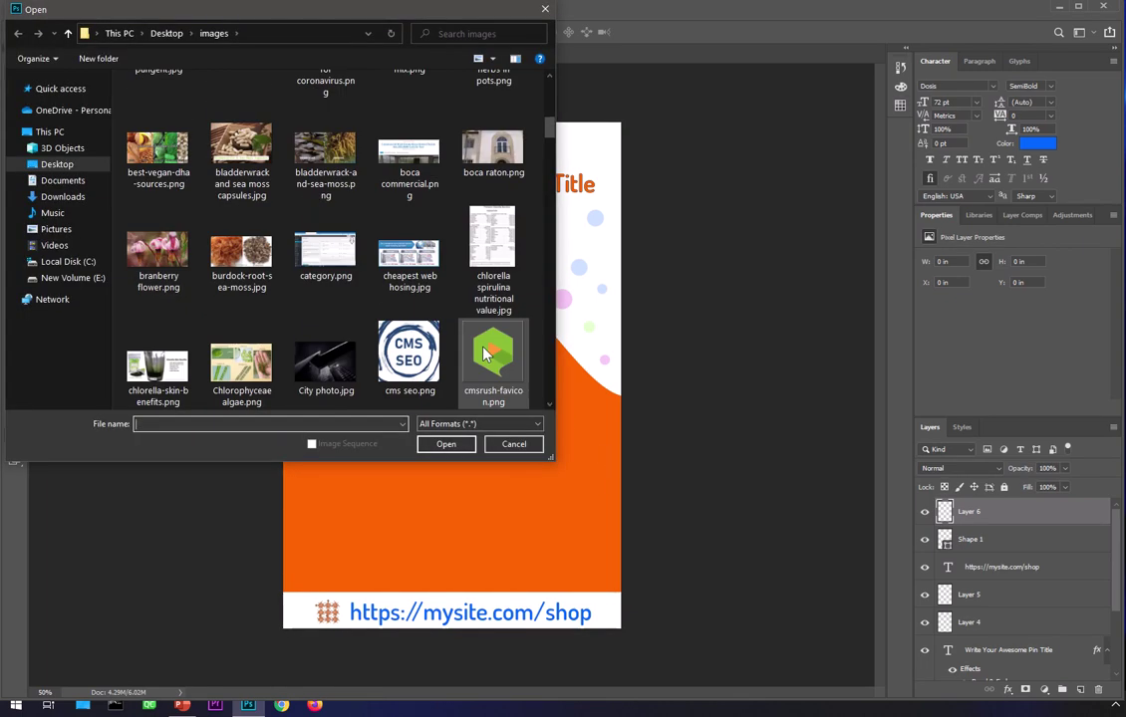
scroll(485, 354, down, 5)
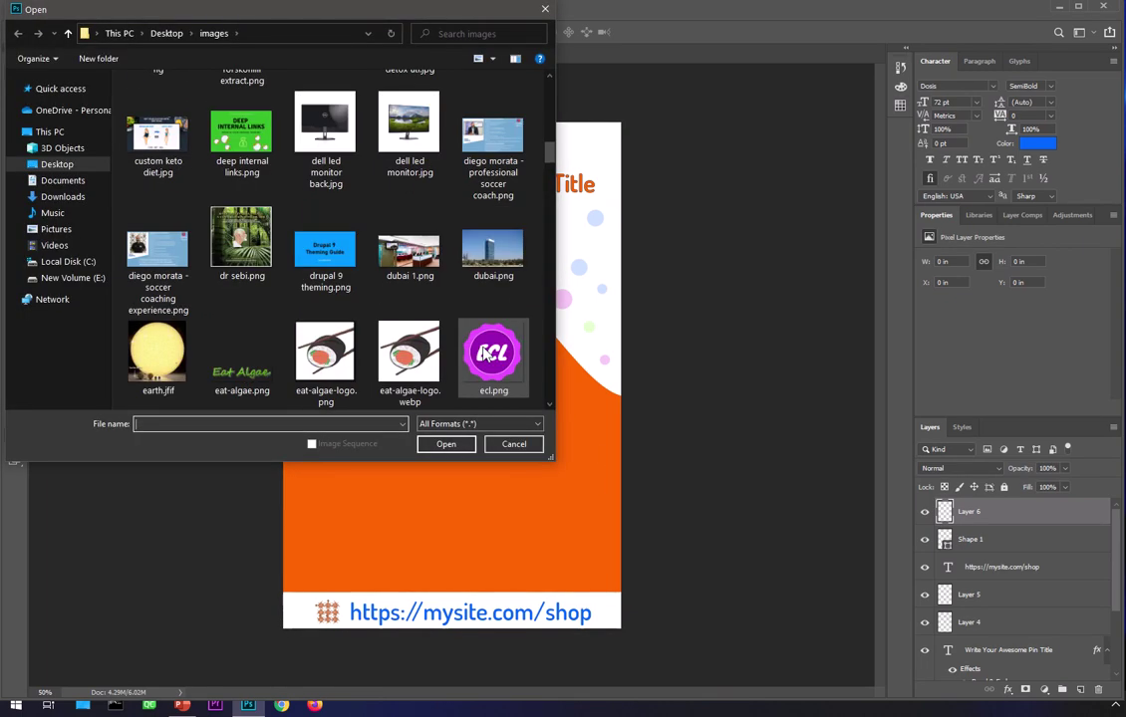
scroll(485, 355, down, 5)
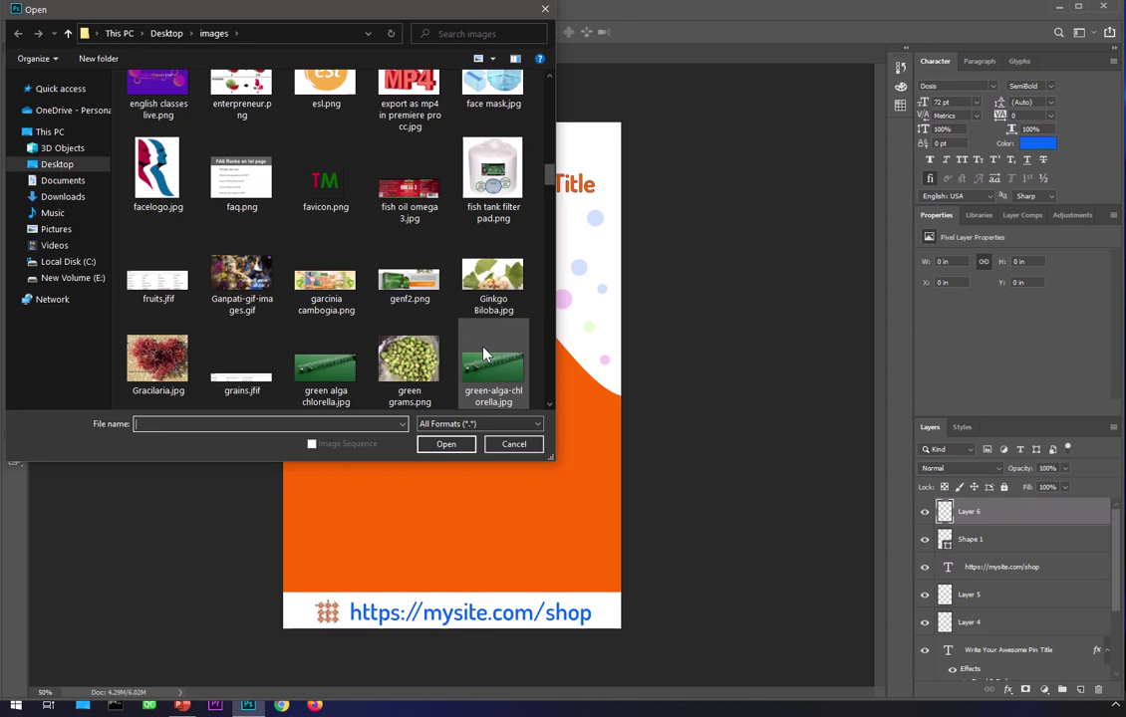
scroll(485, 353, down, 3)
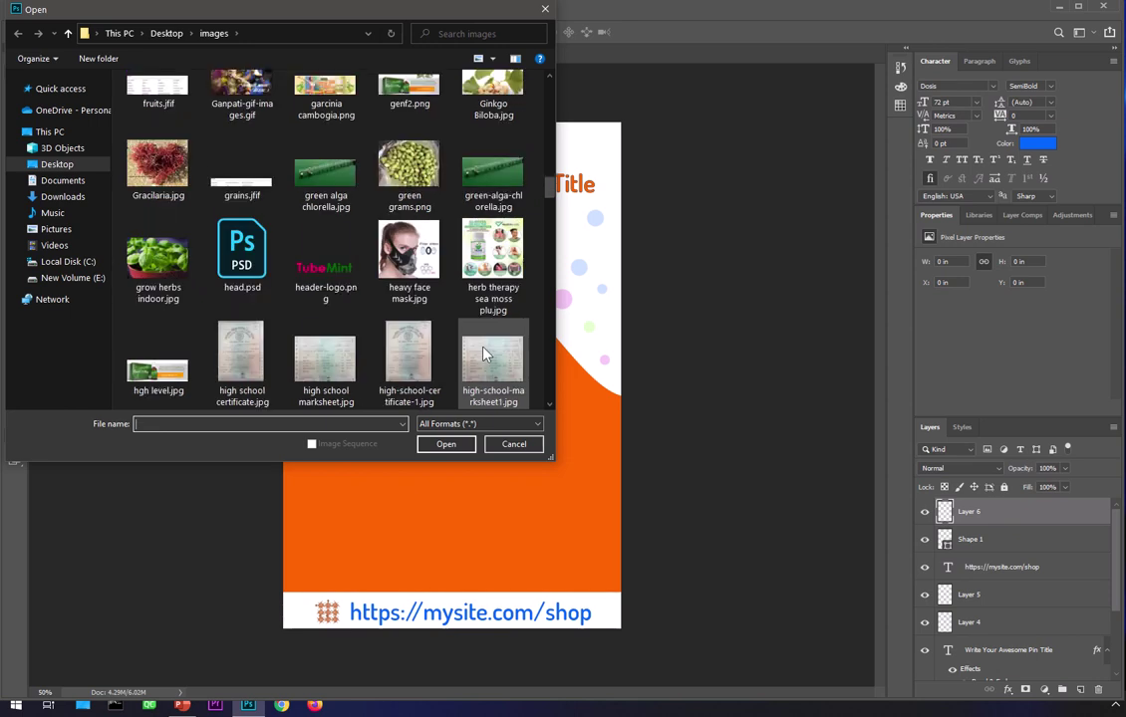
scroll(486, 354, down, 5)
scroll(485, 353, down, 5)
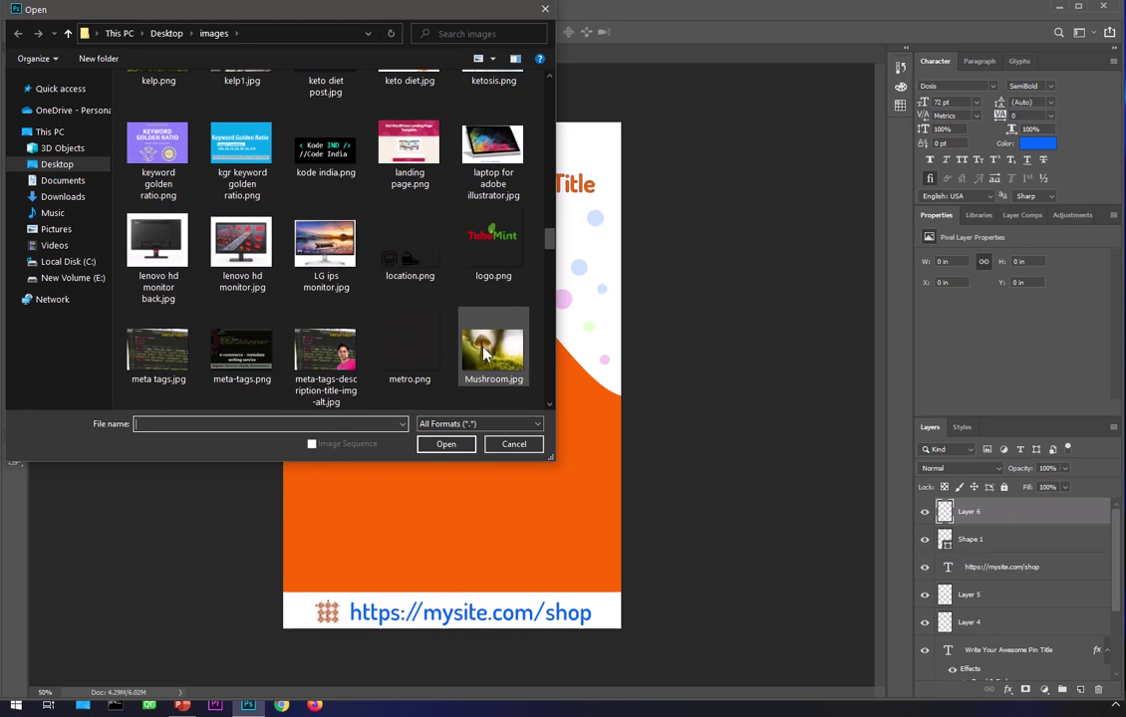
scroll(485, 353, down, 5)
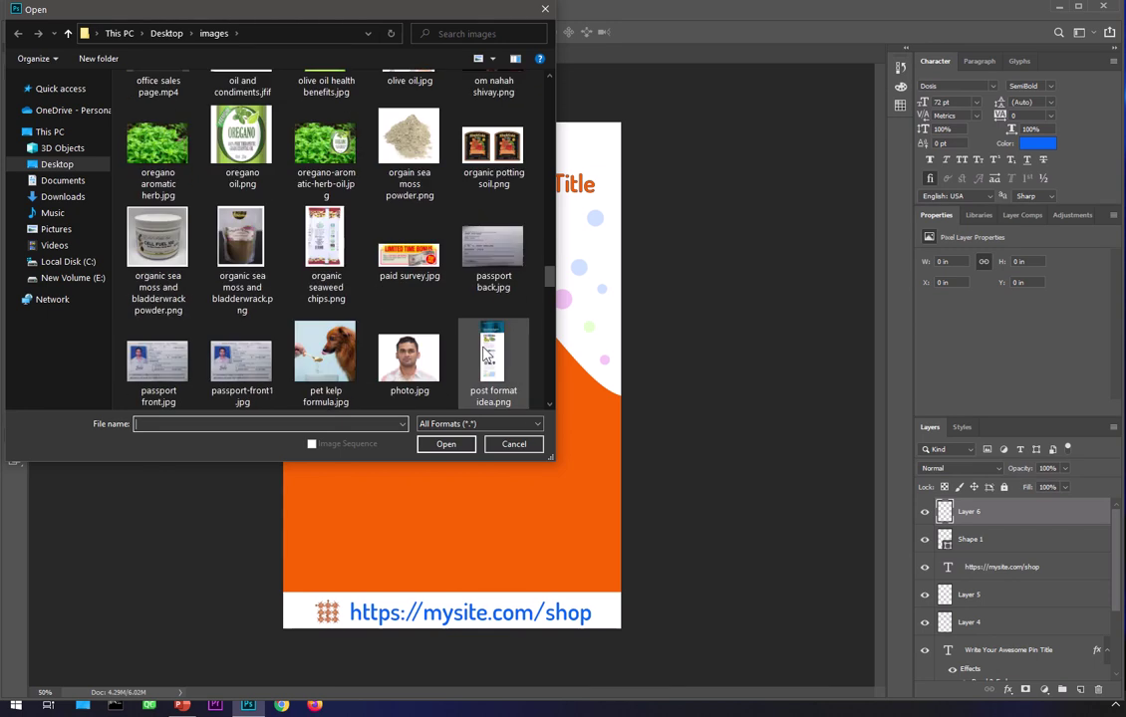
scroll(486, 354, down, 5)
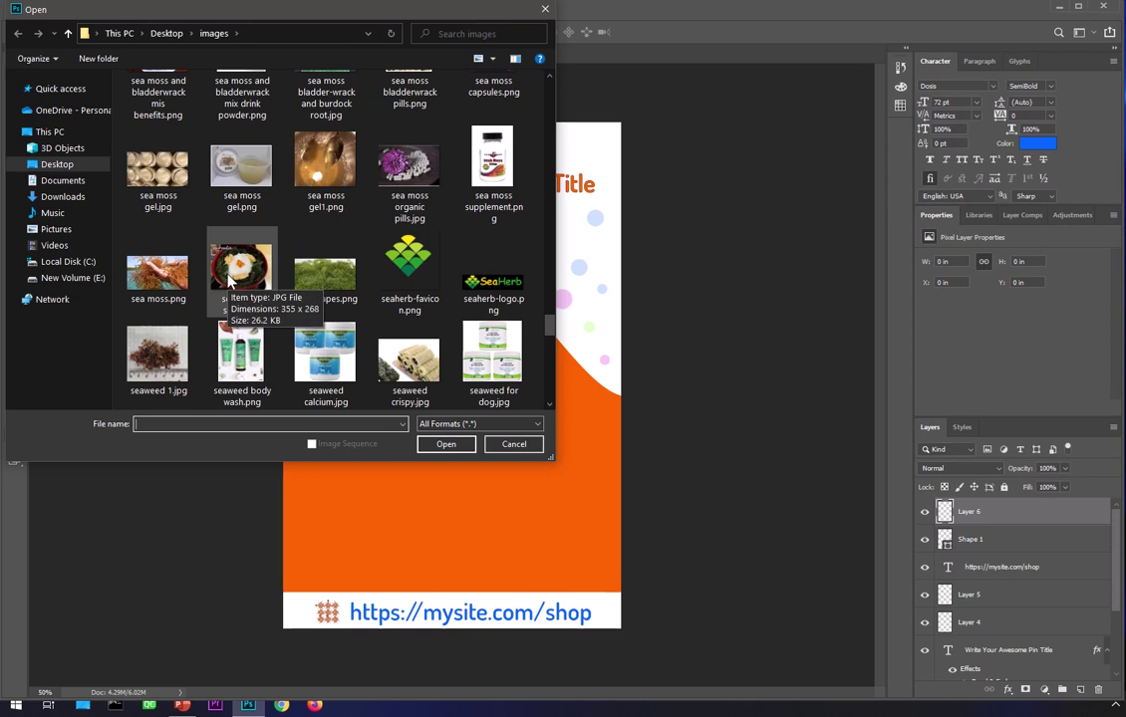
double_click(409, 162)
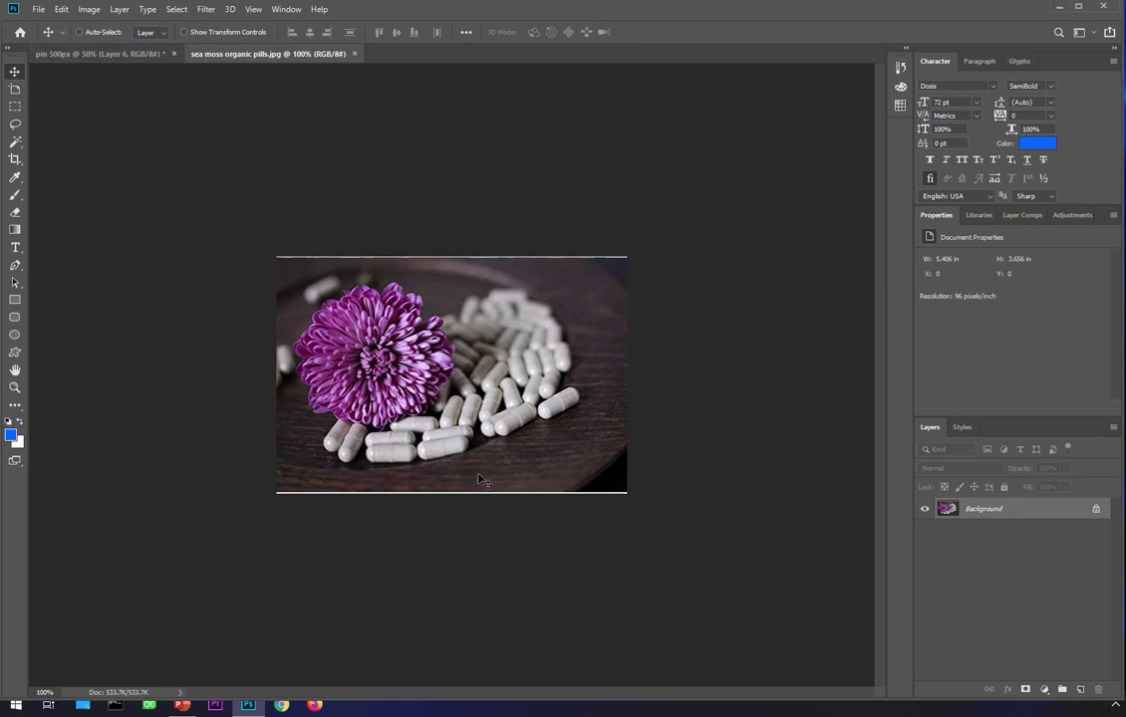
Convert the photo's background into the normal layer Layer 0 and copy it into the pin document, over the lower left of the orange area.
double_click(1030, 515)
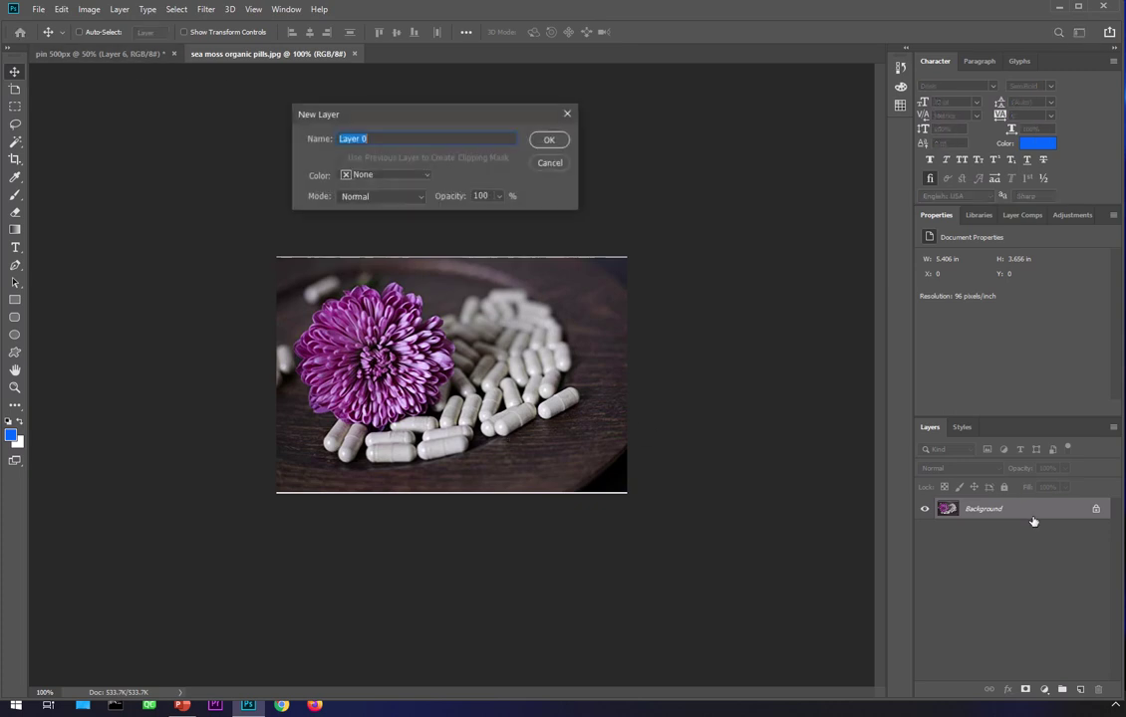
key(Return)
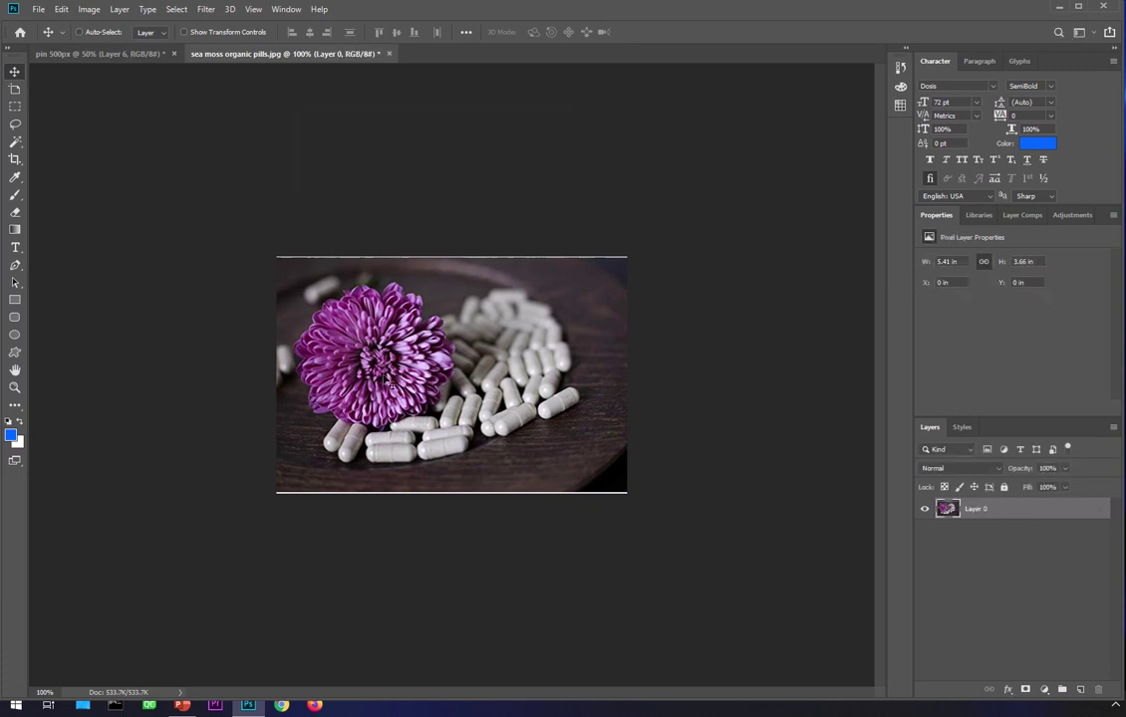
drag(389, 344, 292, 225)
drag(369, 441, 376, 444)
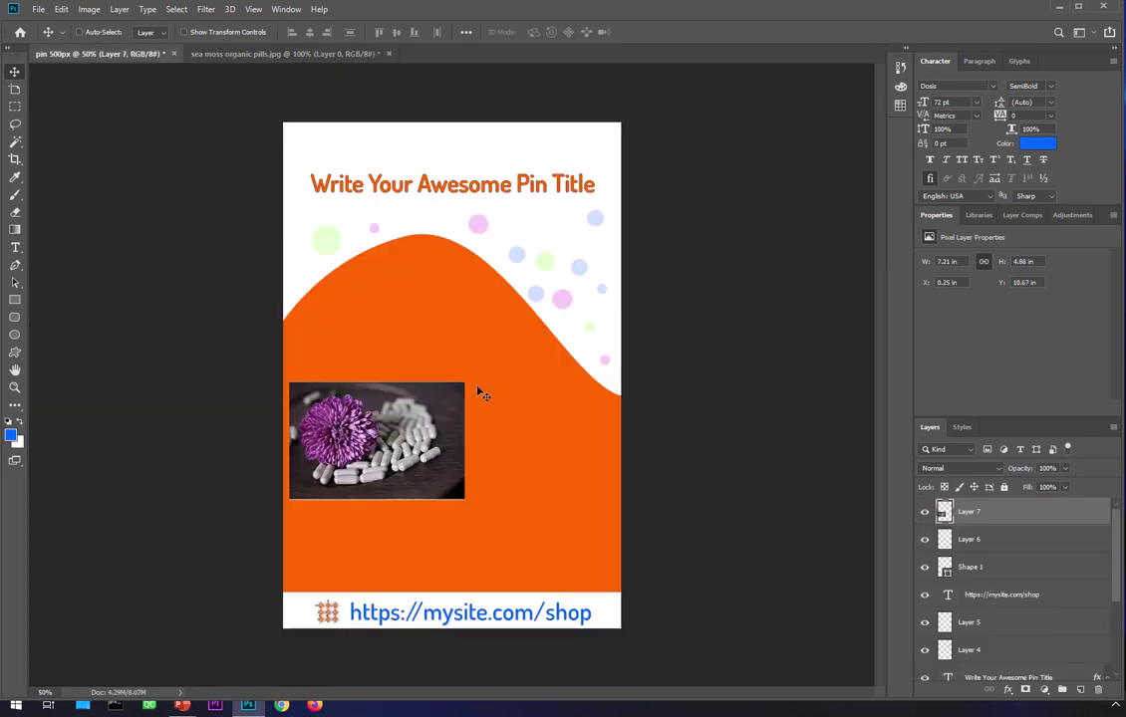
Scale the pills photo proportionally to about 310% and position it just above the website strip, covering the pin's full width.
key(ctrl)
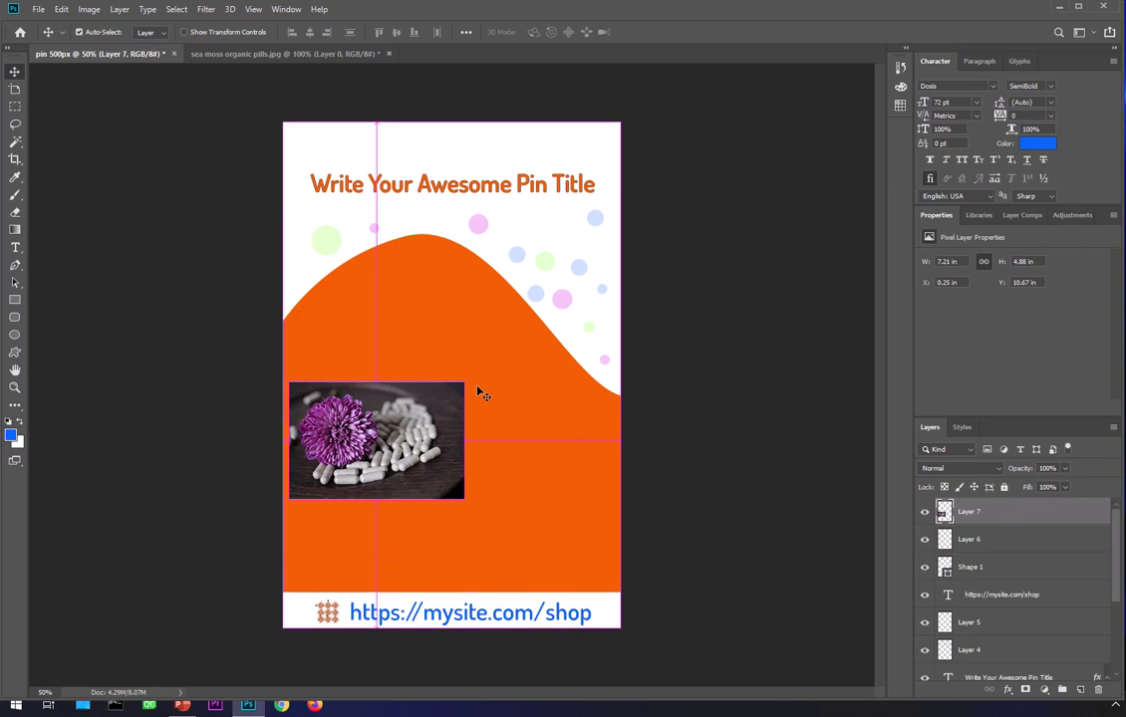
key(ctrl+t)
drag(477, 389, 659, 312)
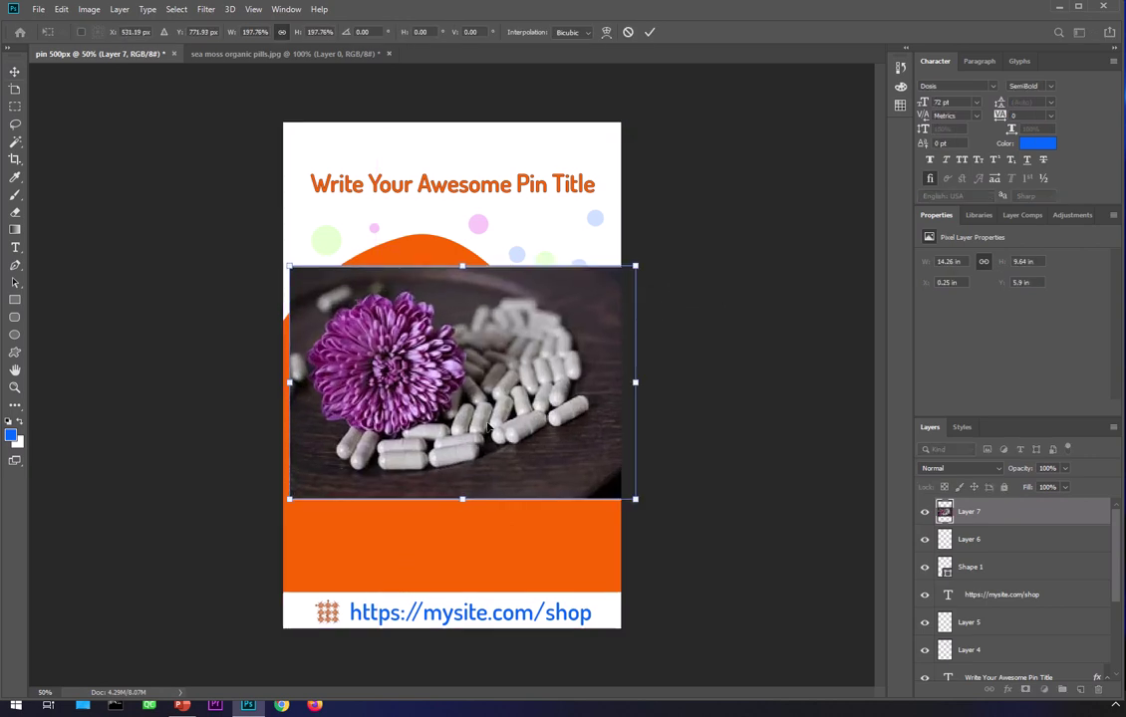
drag(489, 427, 474, 516)
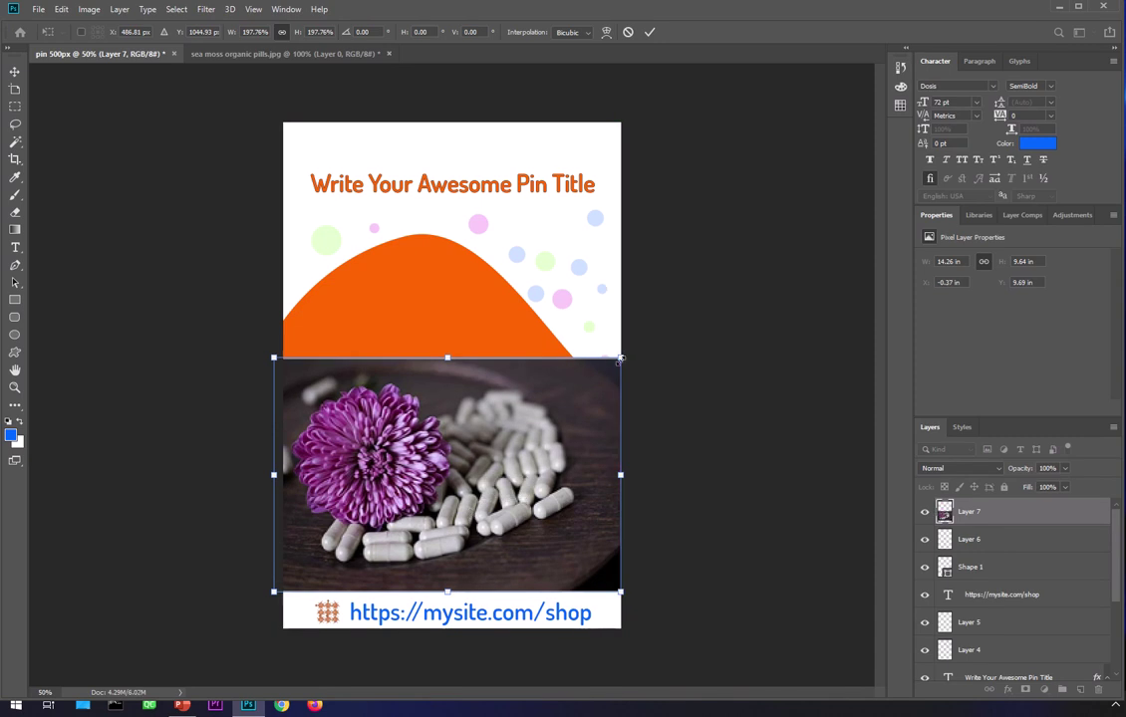
drag(624, 353, 805, 214)
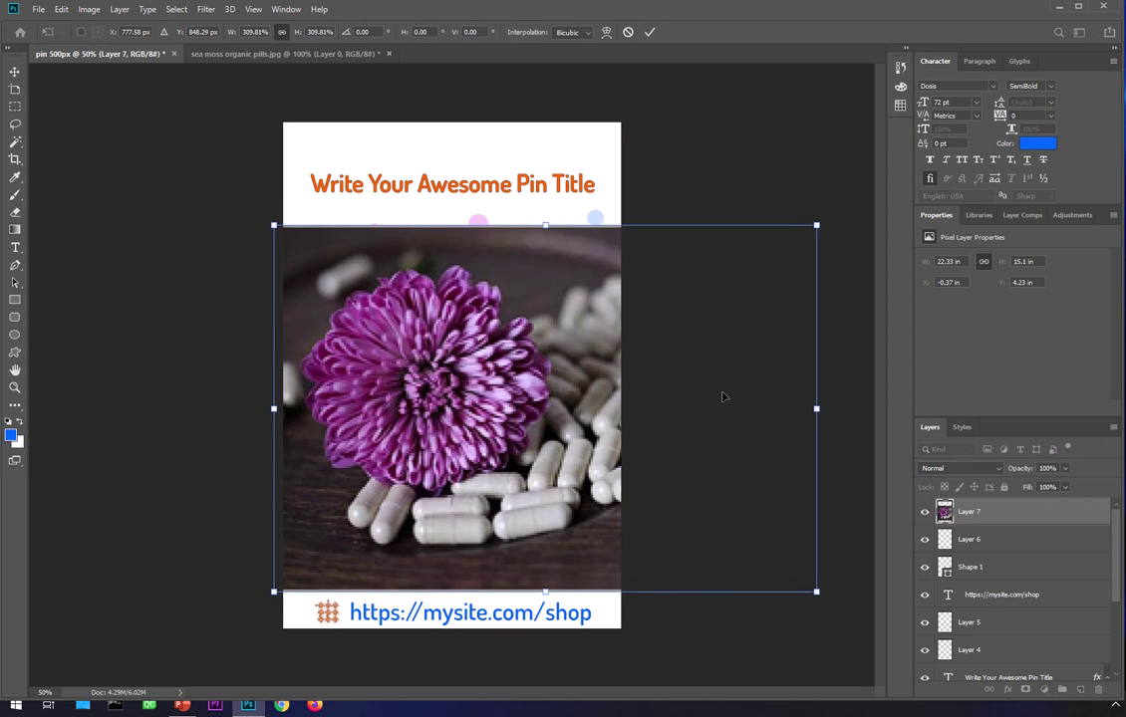
key(Return)
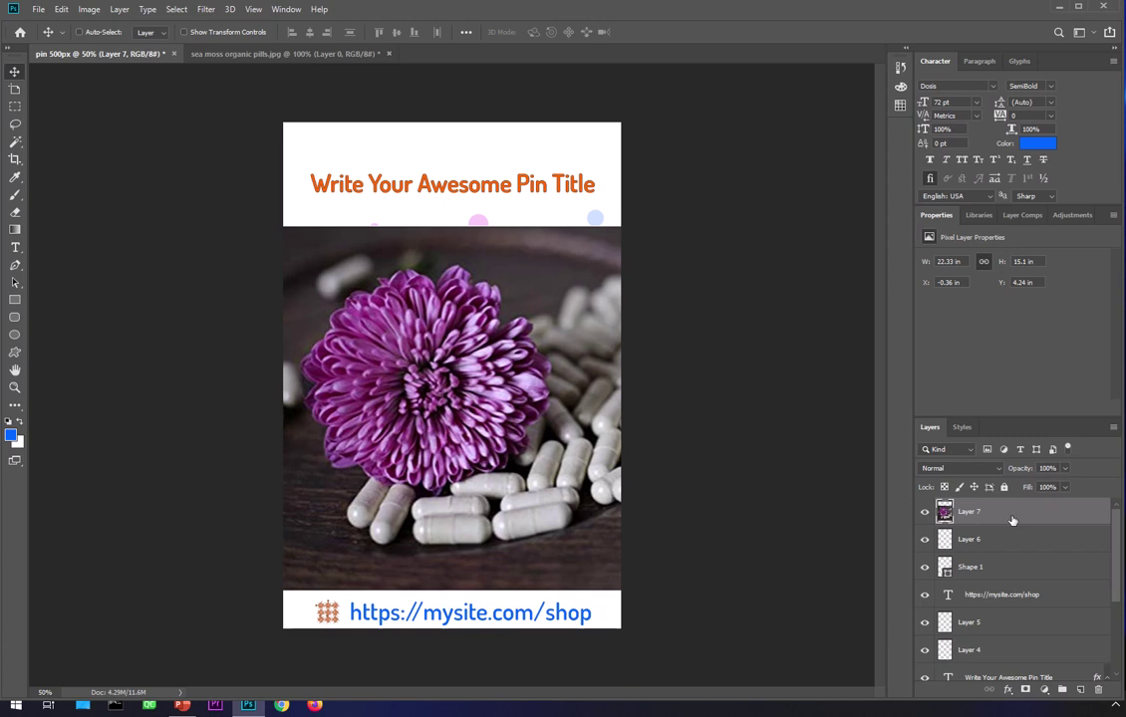
Move the photo layer down the stack to sit directly below the white wave Layer 3 and above the orange Layer 2.
drag(1011, 523, 1030, 660)
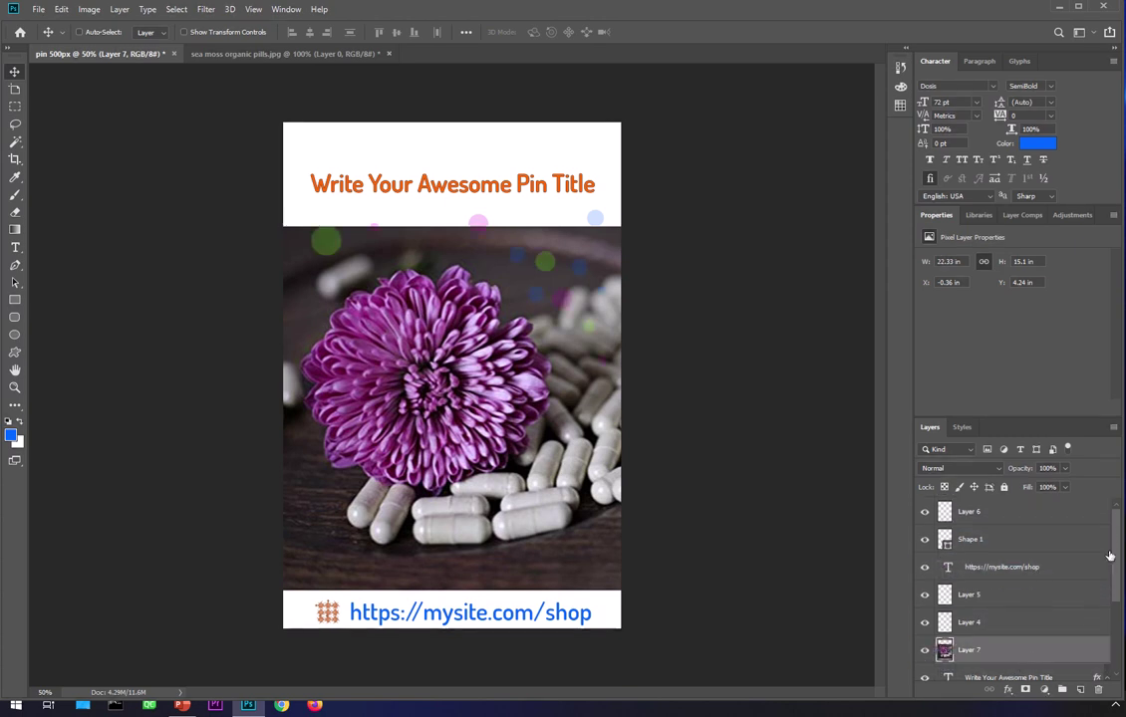
drag(1119, 541, 1120, 624)
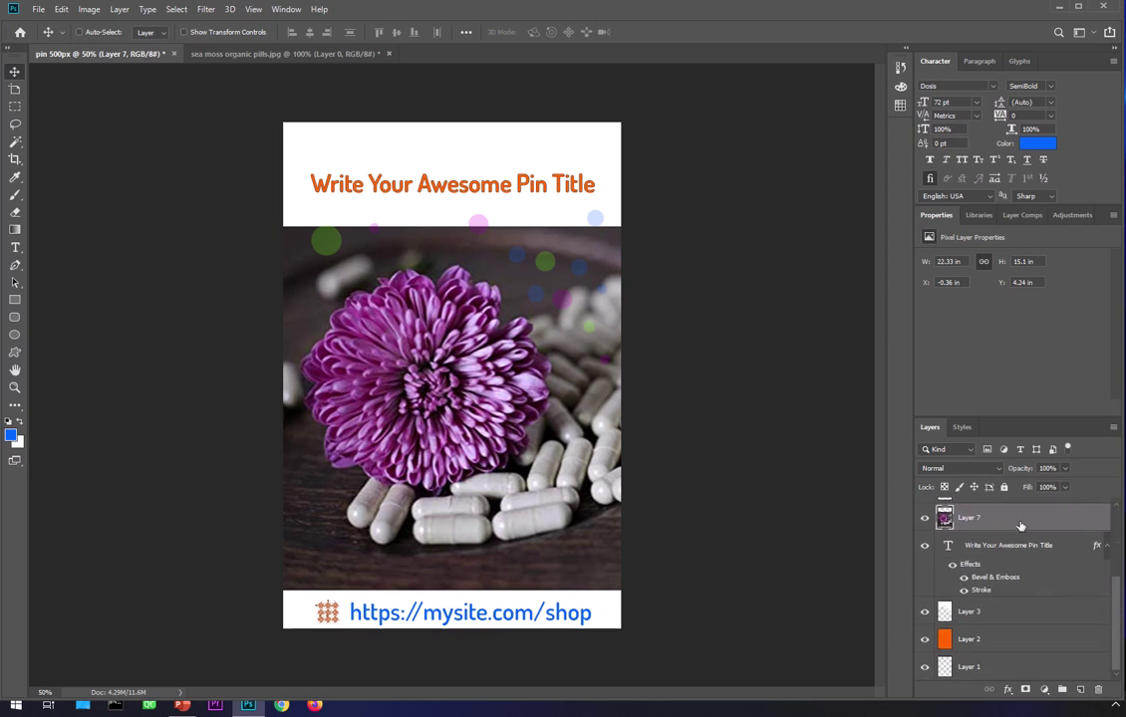
drag(1019, 526, 1005, 654)
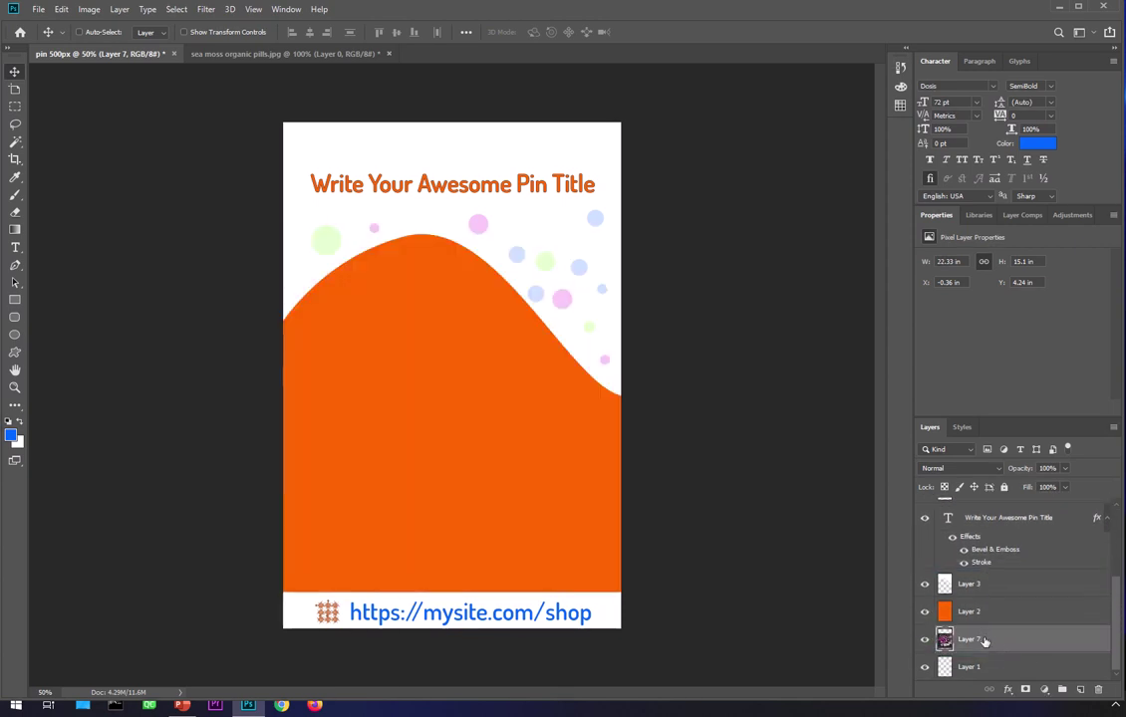
drag(985, 640, 974, 609)
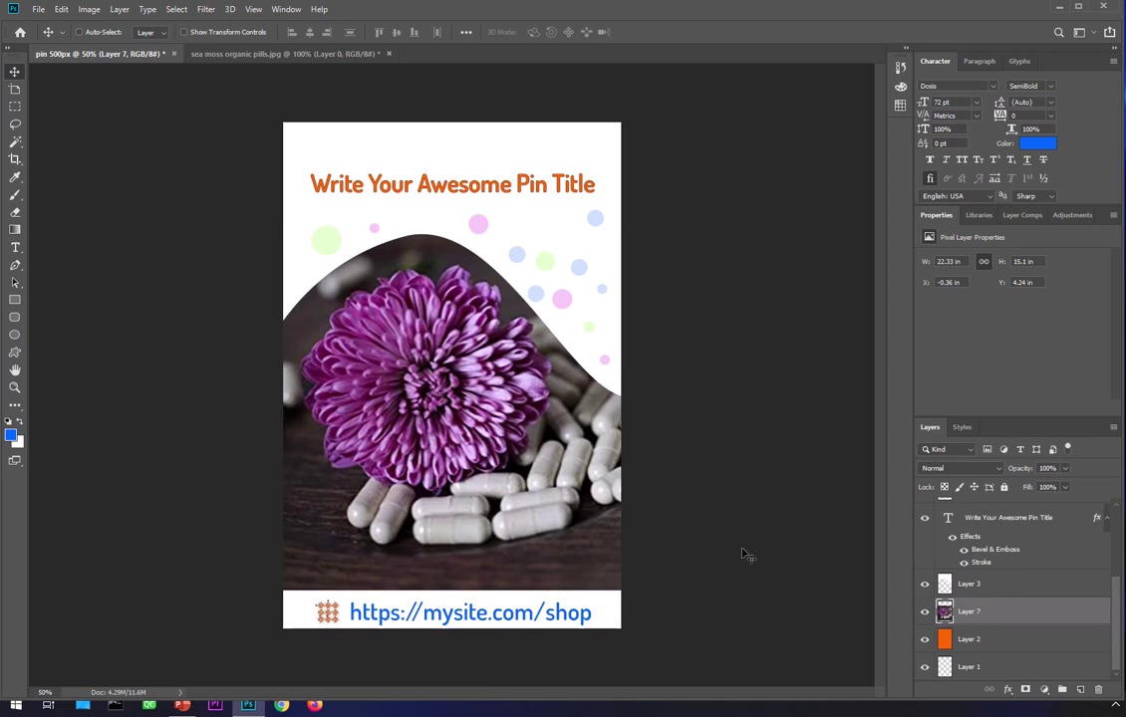
Add a Bevel & Emboss effect to the white wave Layer 3.
click(986, 590)
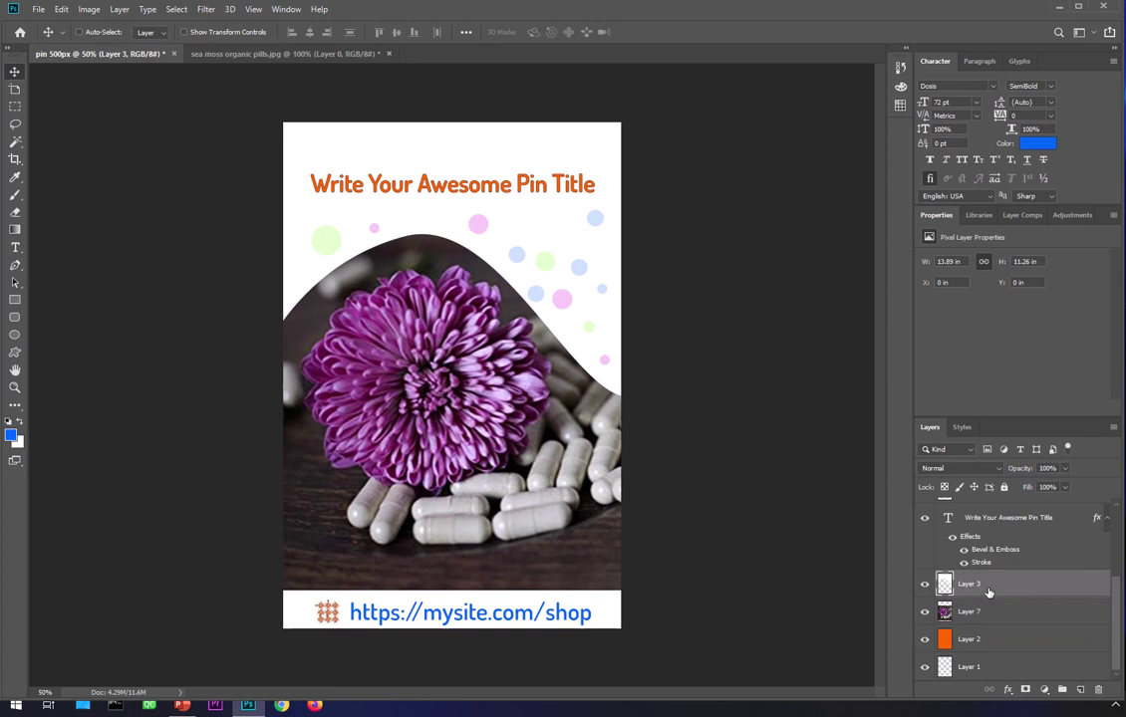
double_click(1070, 585)
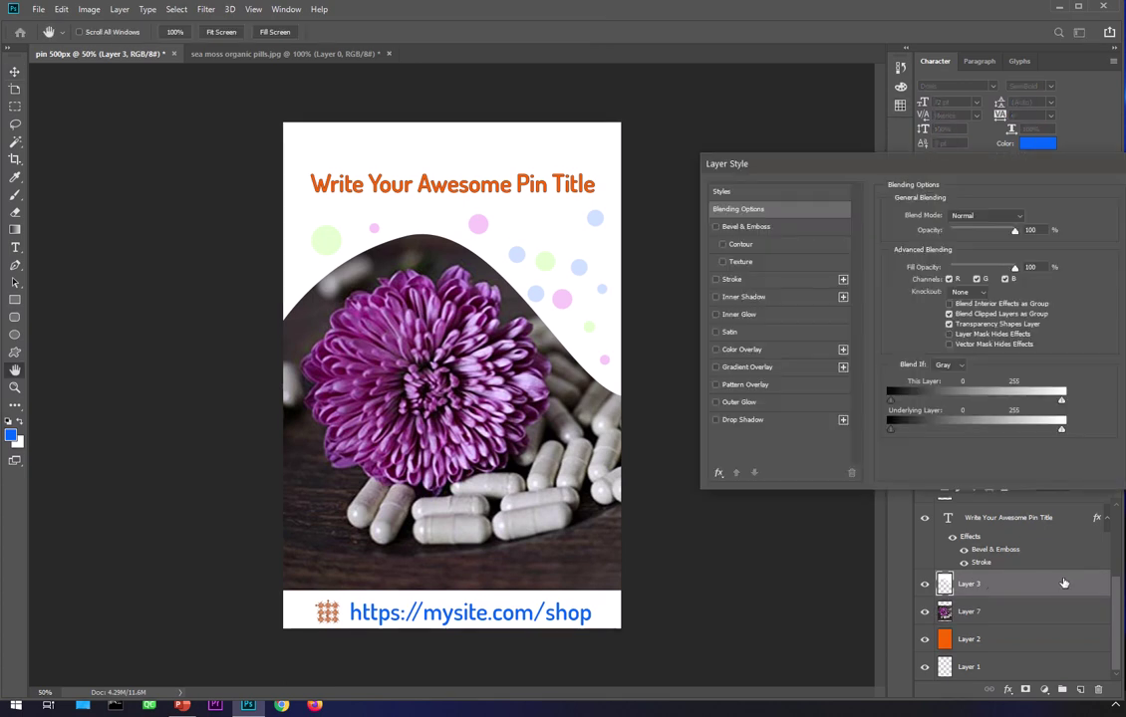
click(749, 228)
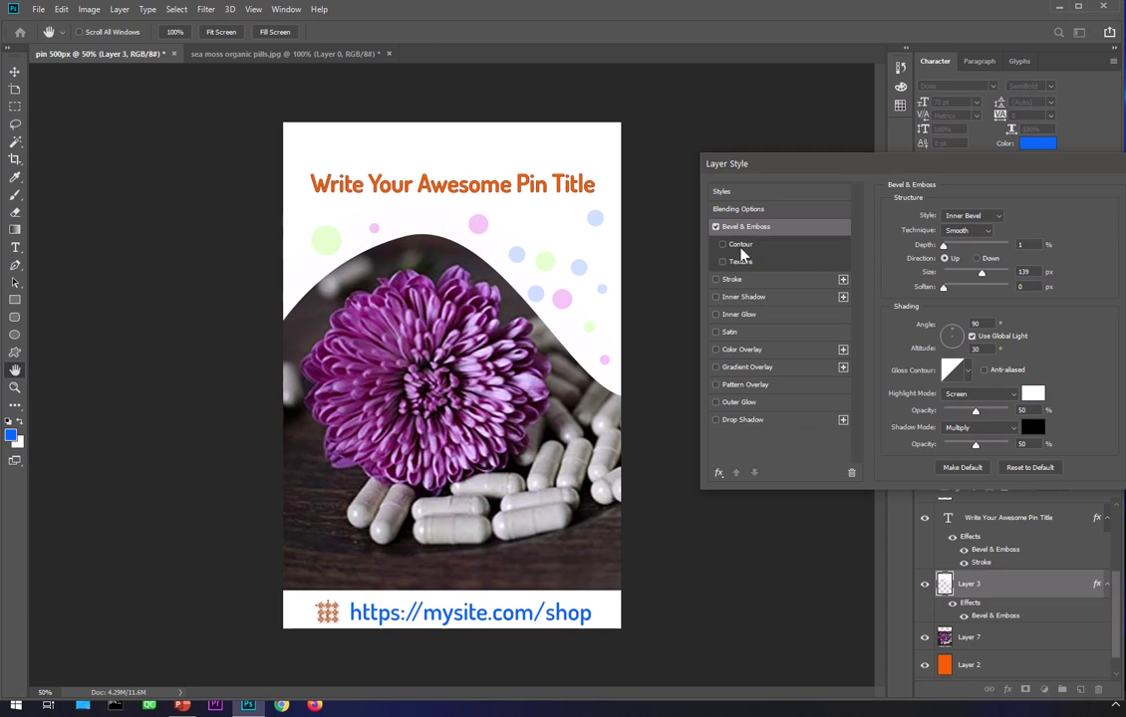
click(741, 245)
click(740, 263)
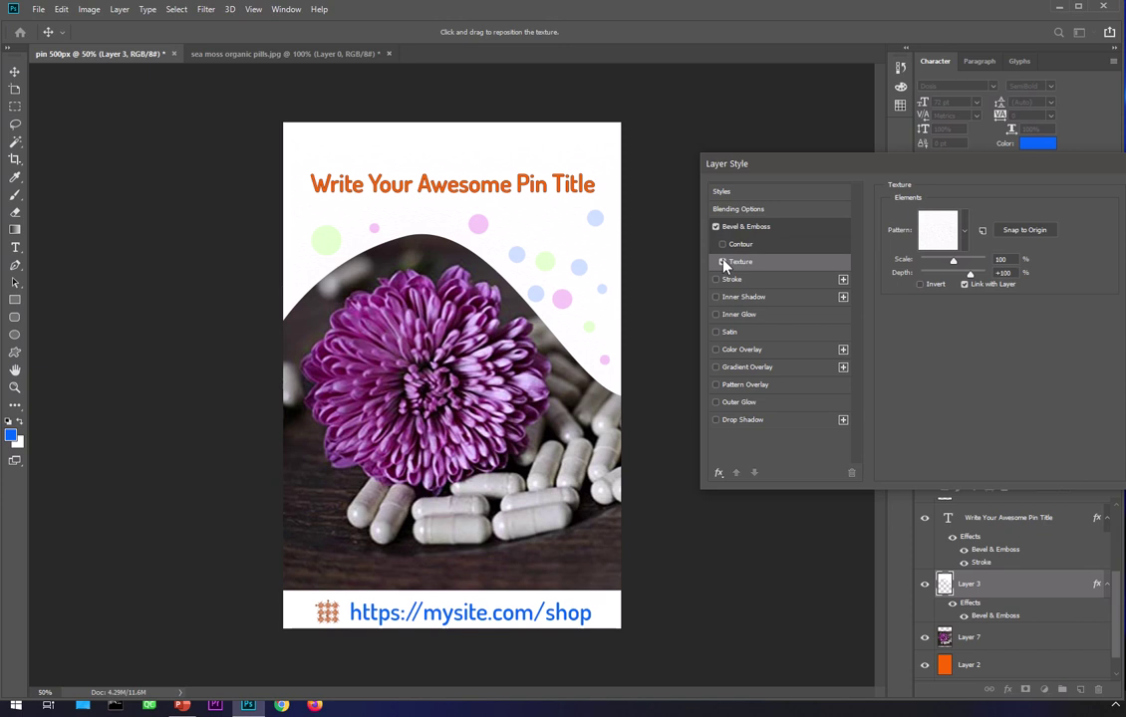
click(722, 262)
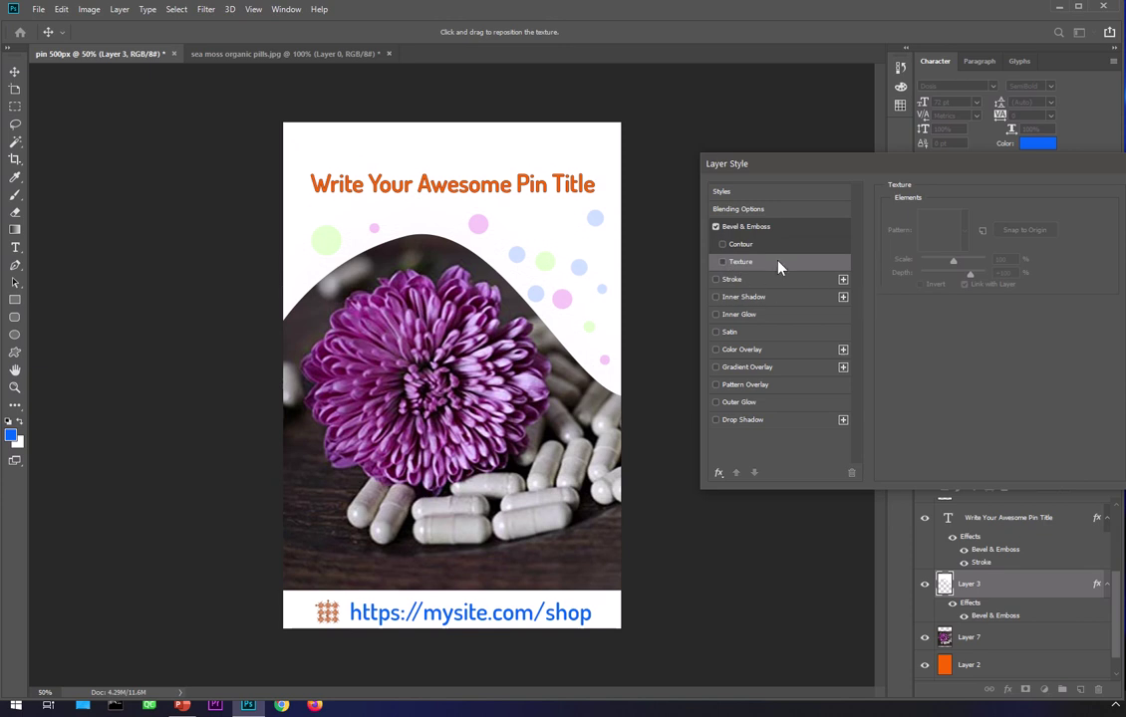
Set the wave layer's bevel size to 150 px and soften to 14 px, and apply the layer style.
click(737, 228)
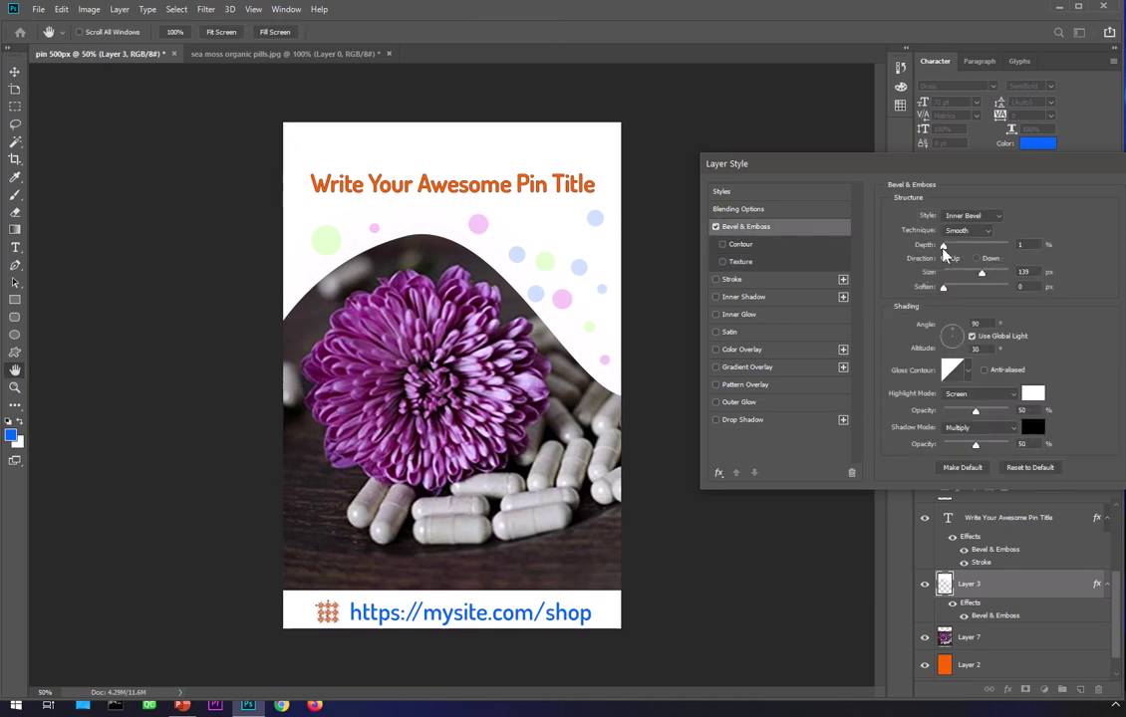
mouse_move(944, 247)
mouse_down()
mouse_move(979, 246)
mouse_move(946, 251)
mouse_up()
click(958, 287)
drag(979, 291, 1001, 288)
drag(1014, 279, 986, 278)
drag(907, 169, 686, 175)
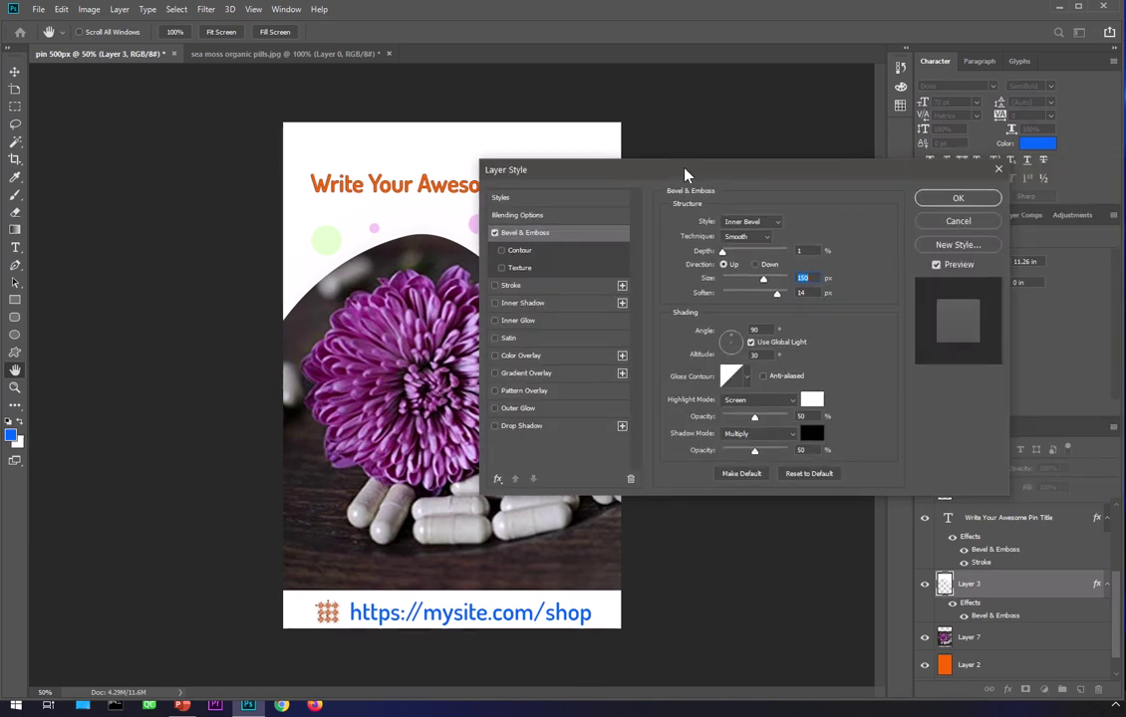
click(961, 199)
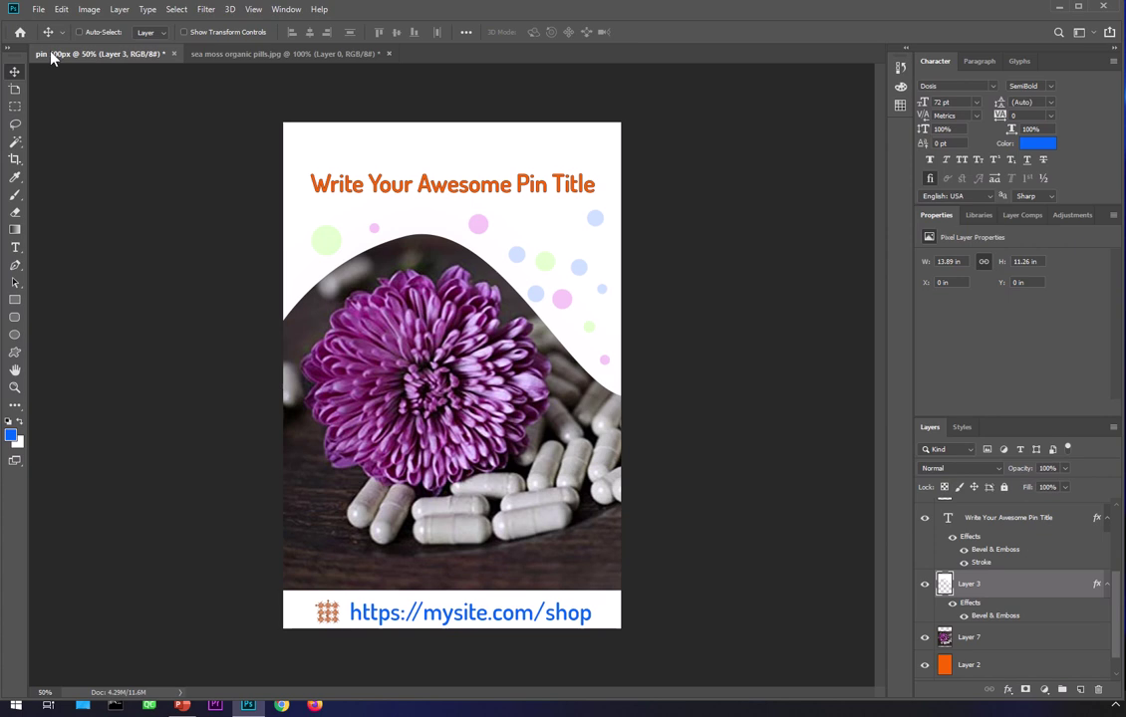
Save the pin as "pin 500px.psd" in the Desktop cards folder, with Maximize Compatibility enabled.
click(37, 8)
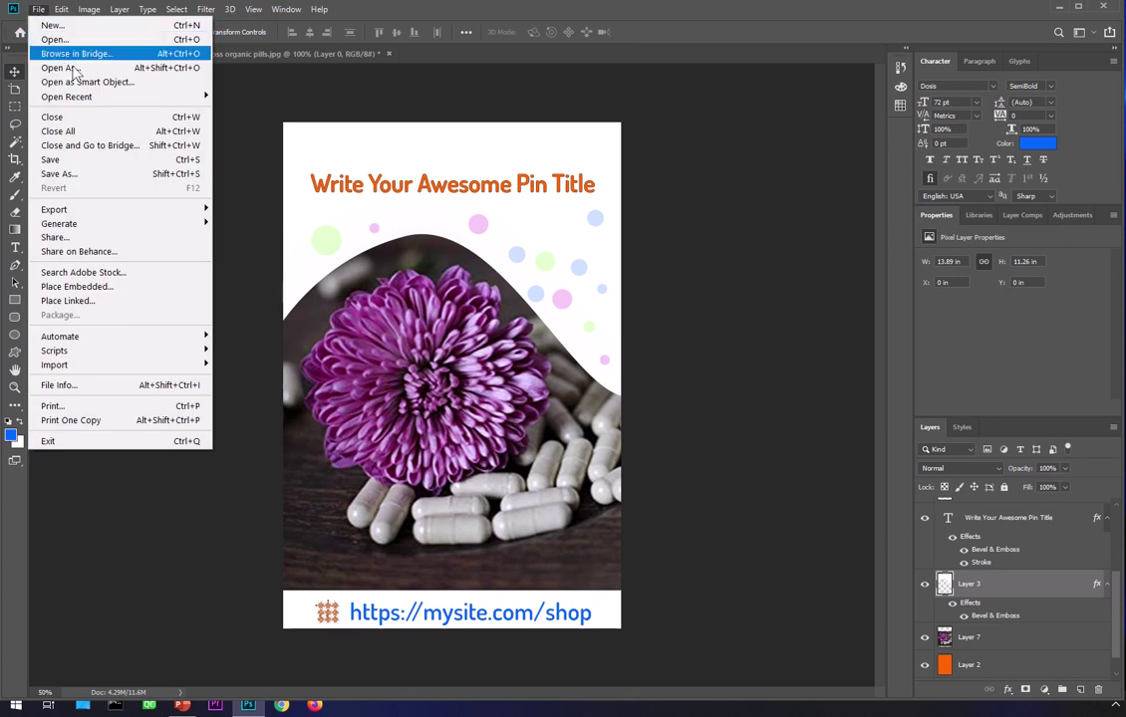
click(99, 173)
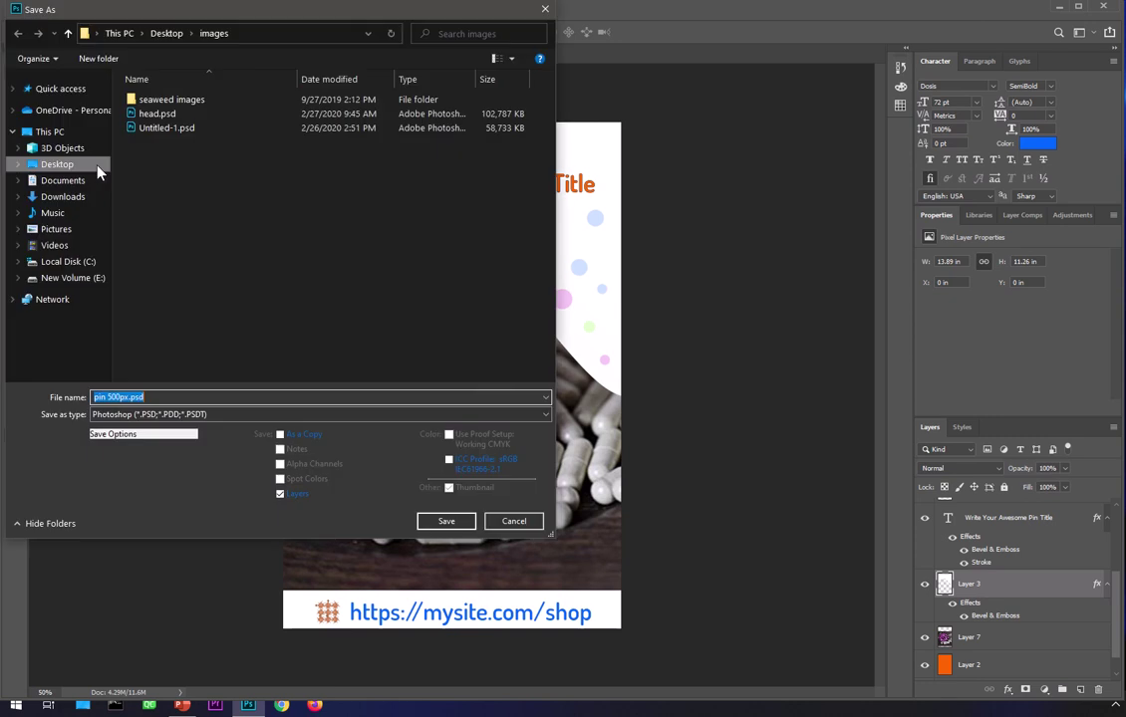
click(166, 34)
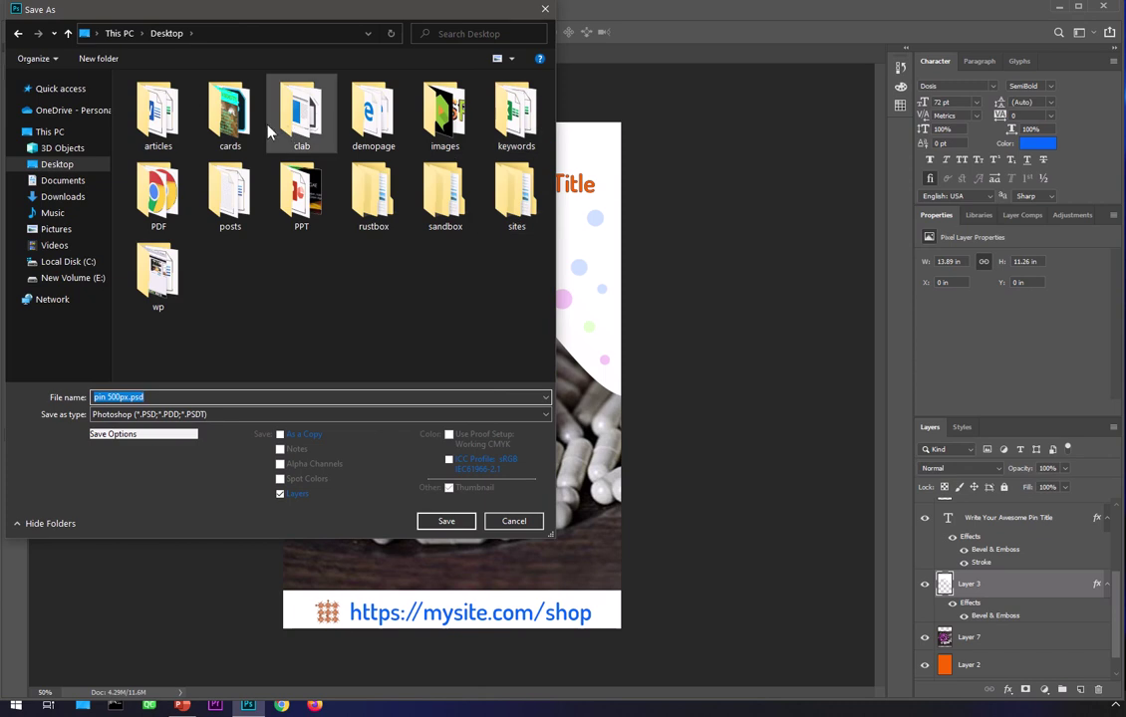
double_click(223, 128)
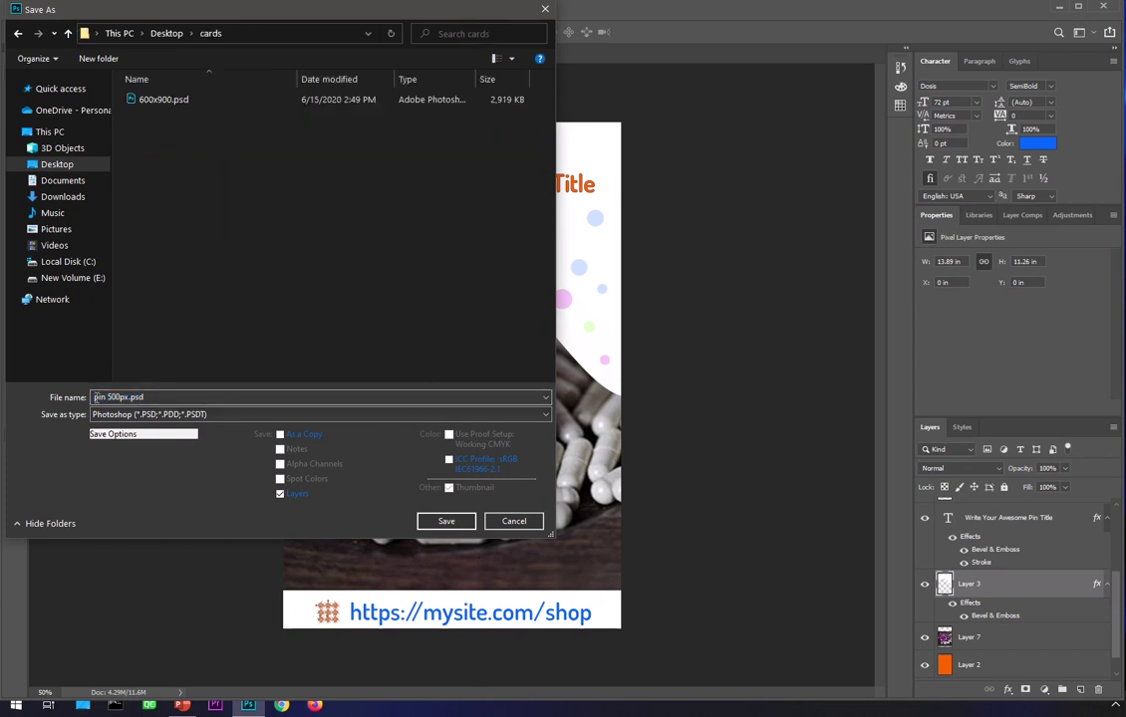
click(445, 526)
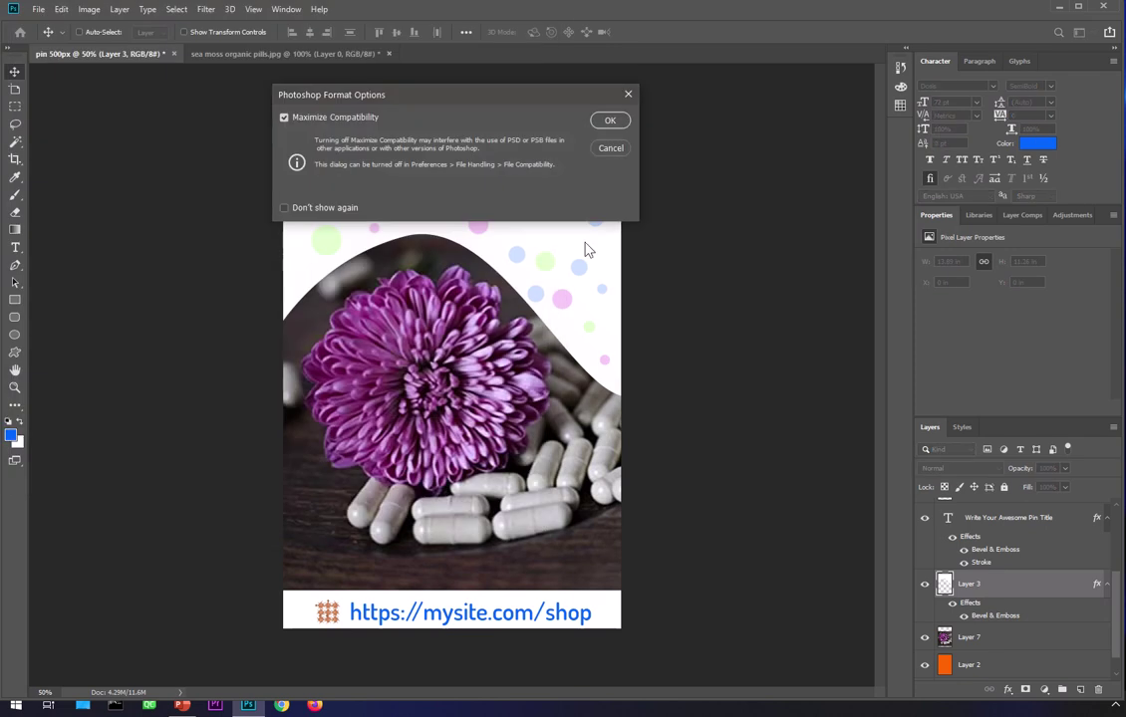
click(610, 120)
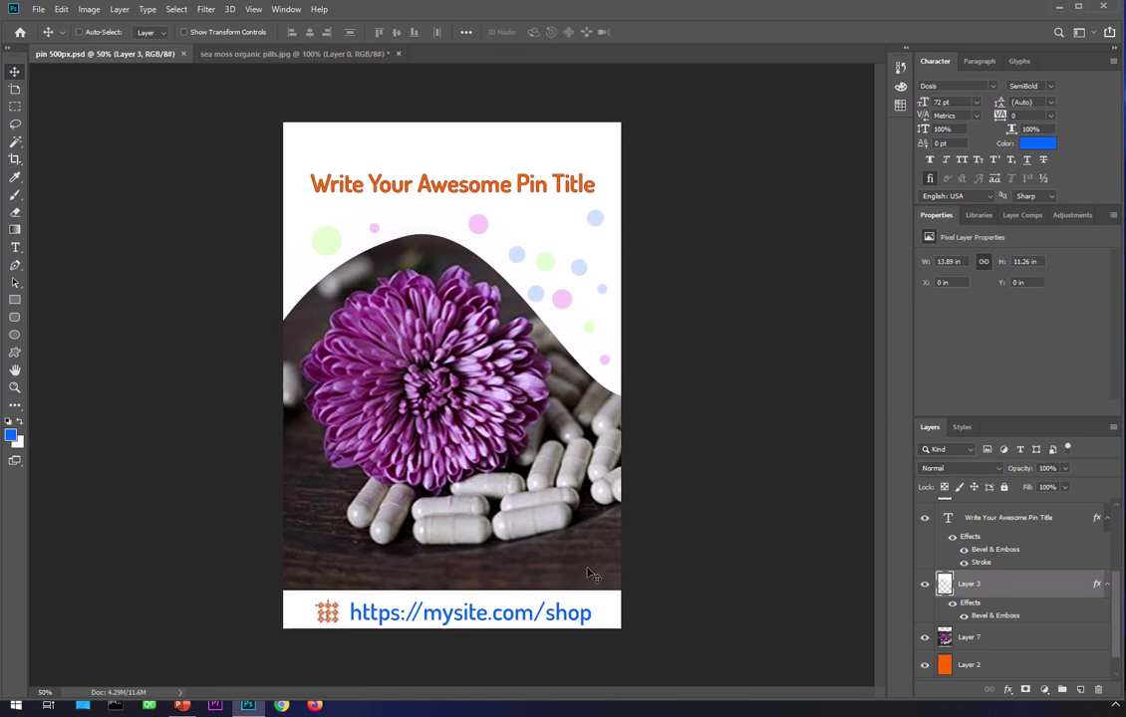
click(38, 9)
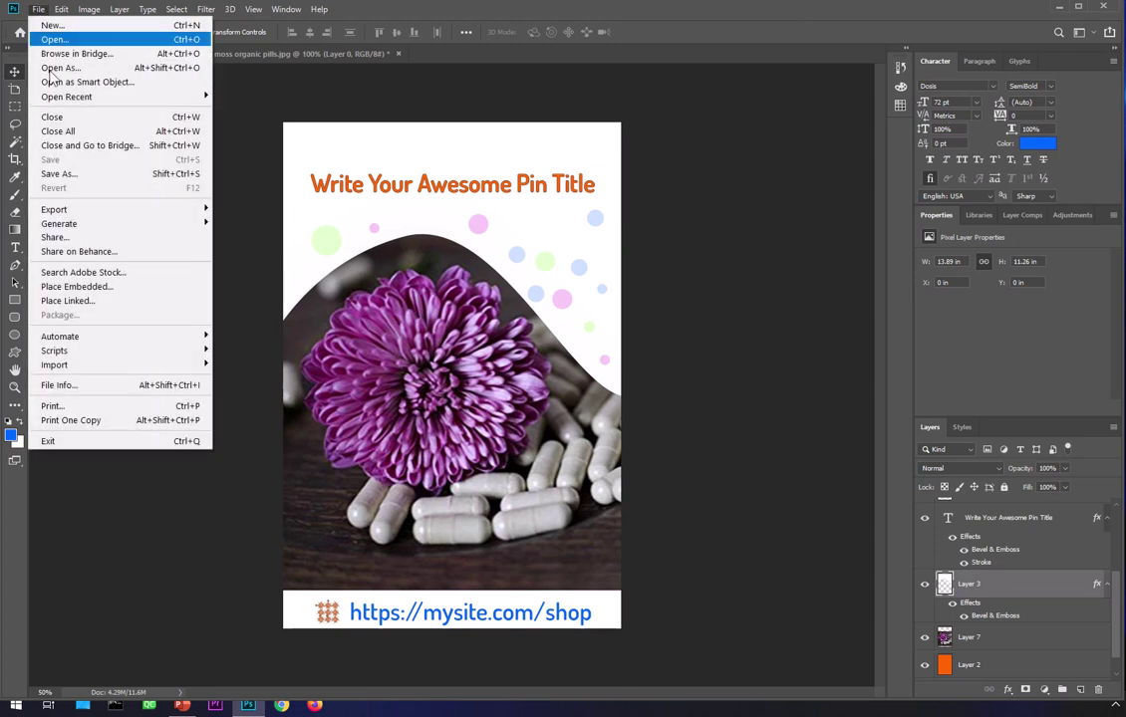
mouse_move(102, 211)
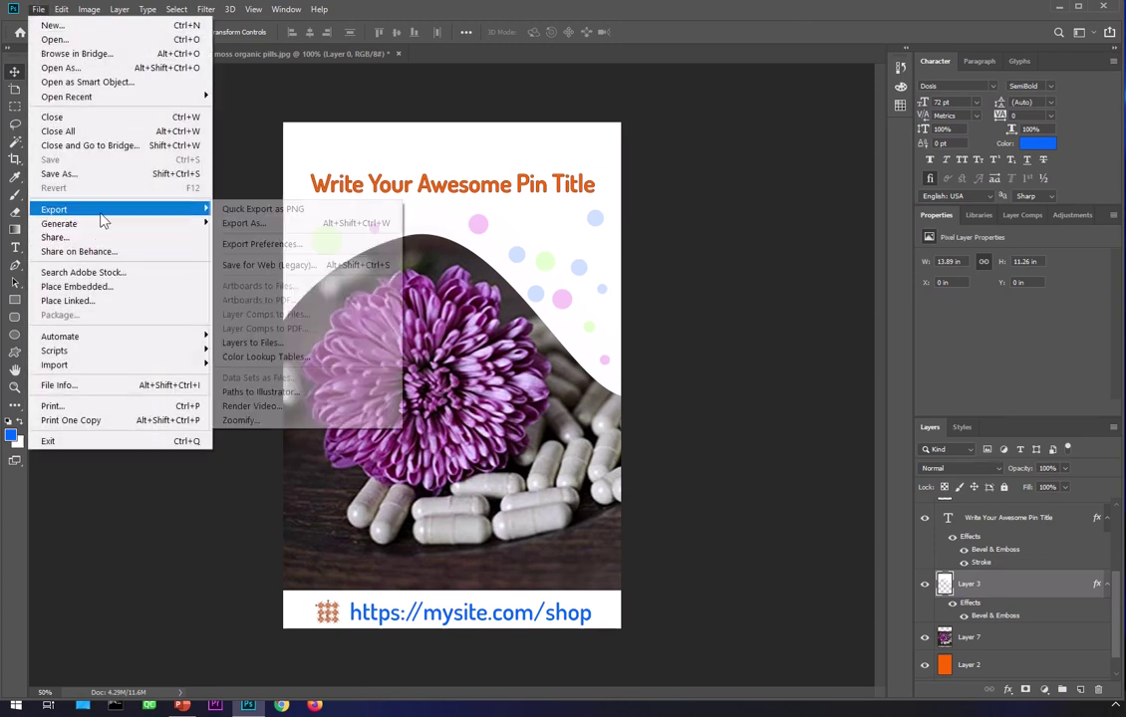
click(308, 214)
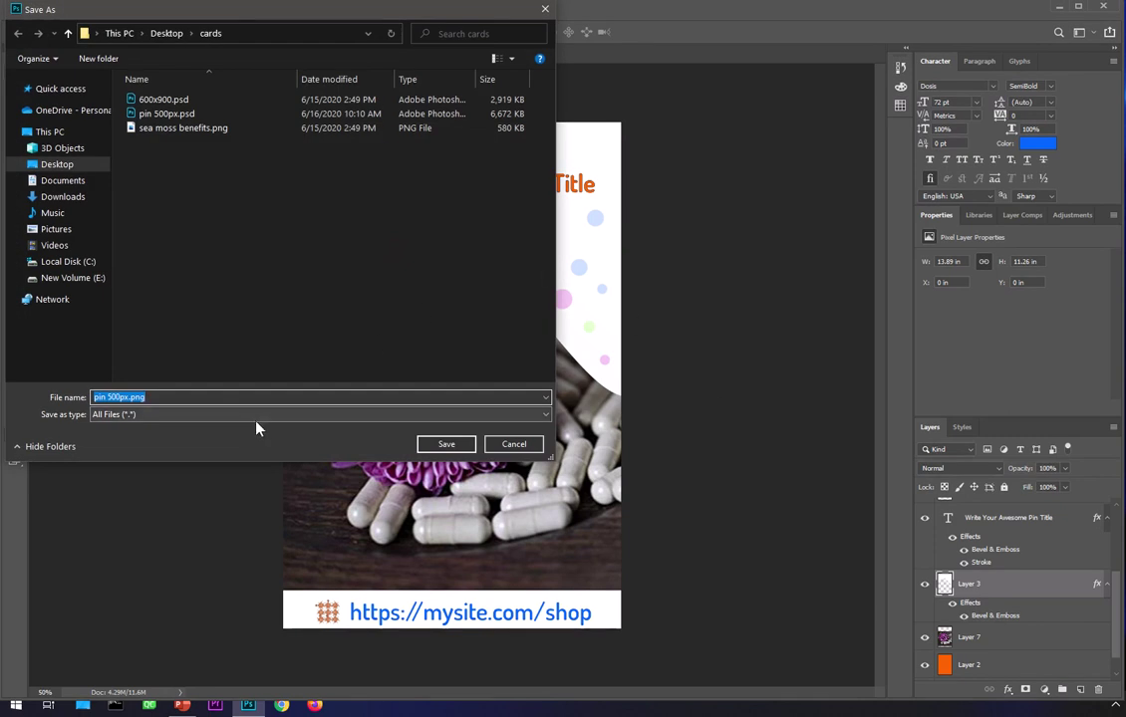
click(525, 449)
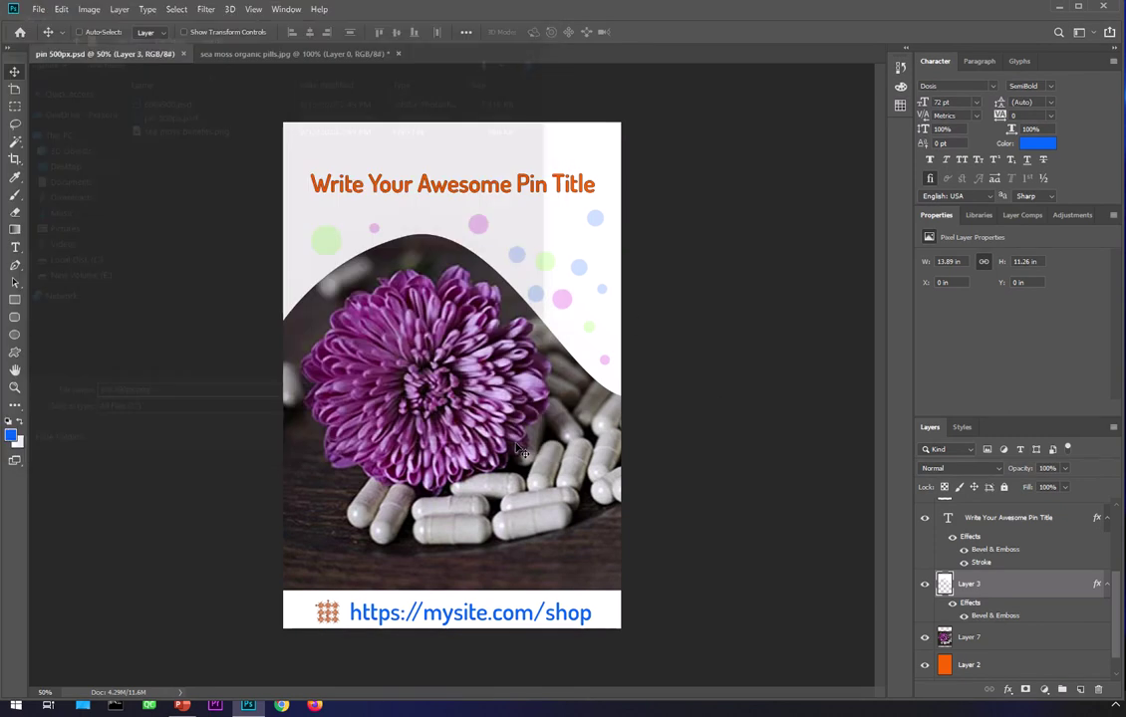
Start an Export As of the pin and set the file format to JPG.
click(38, 10)
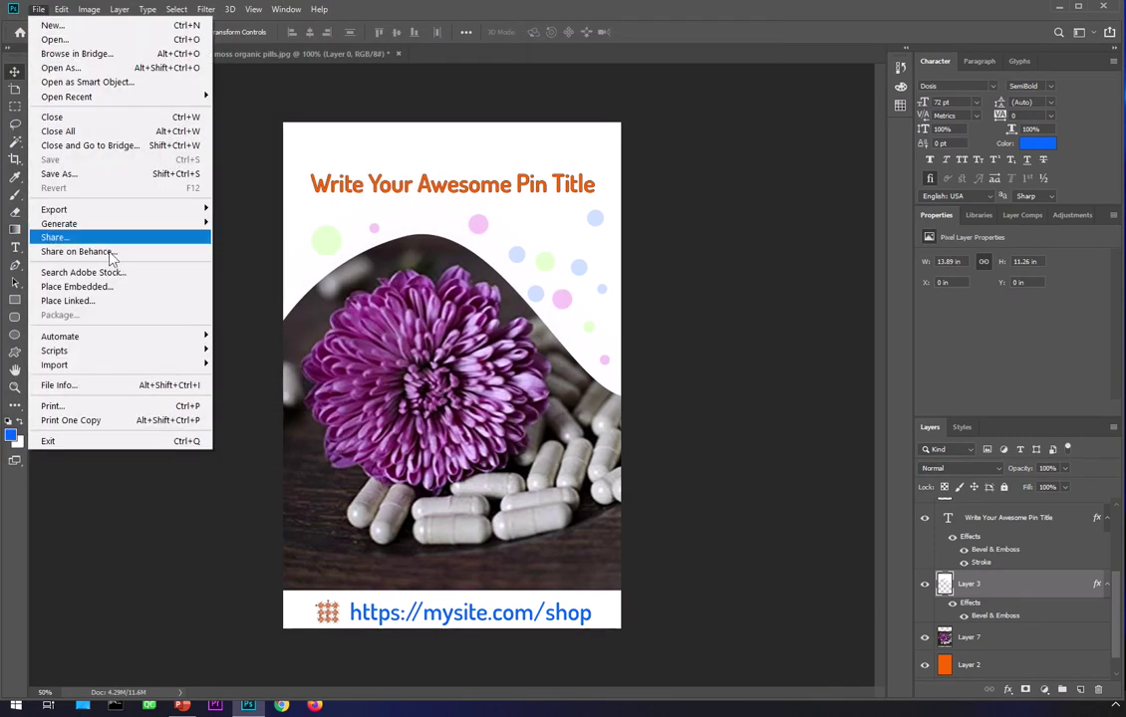
mouse_move(119, 210)
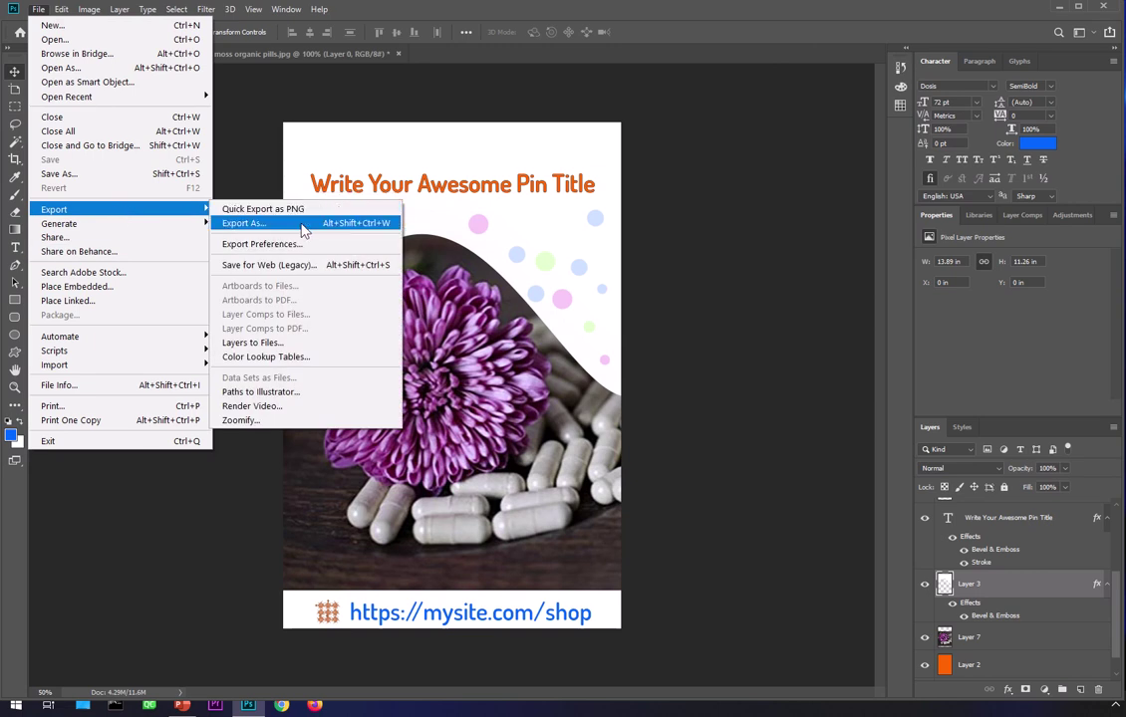
click(304, 231)
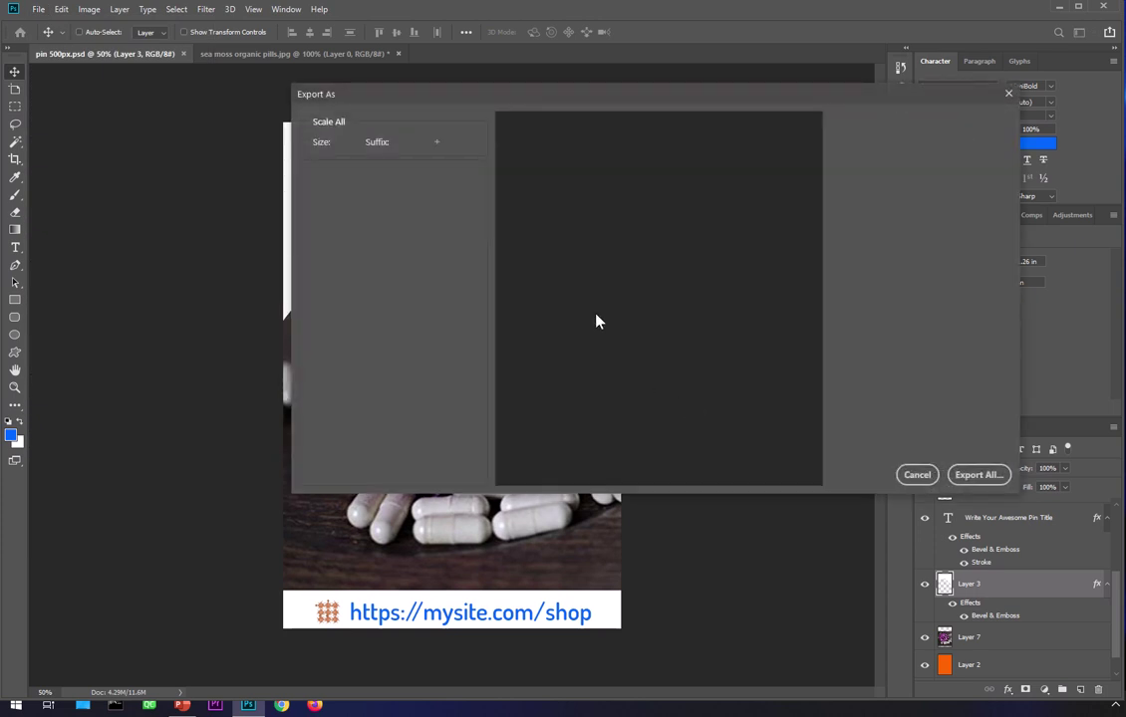
click(943, 146)
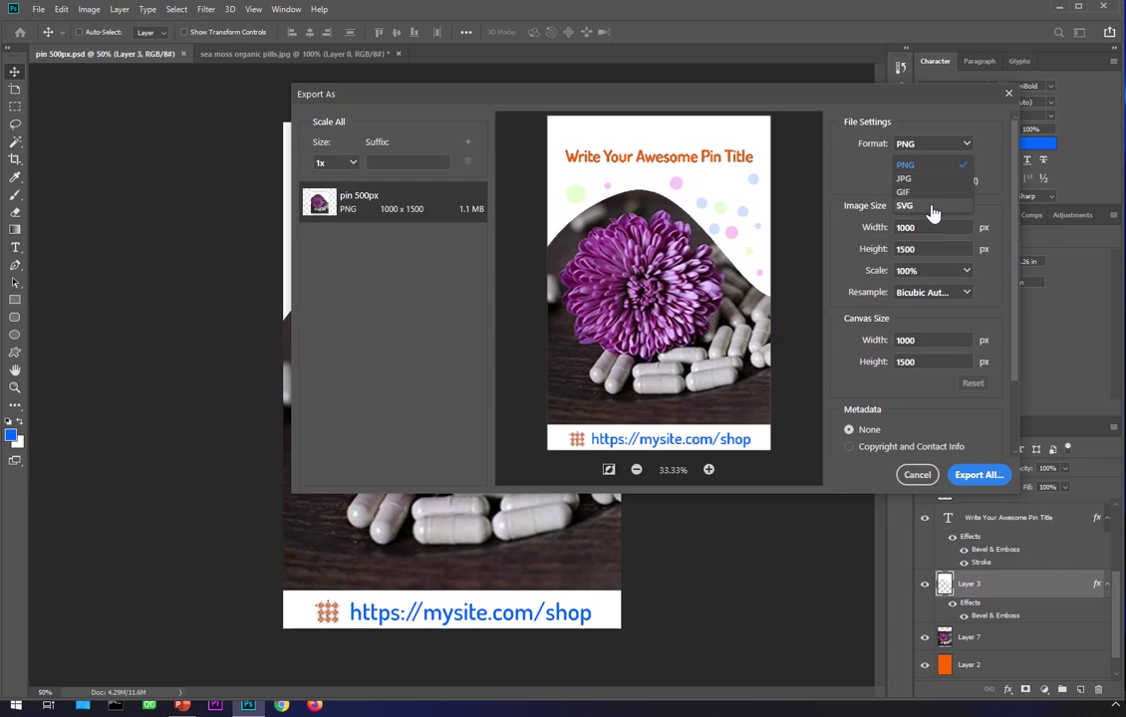
click(924, 179)
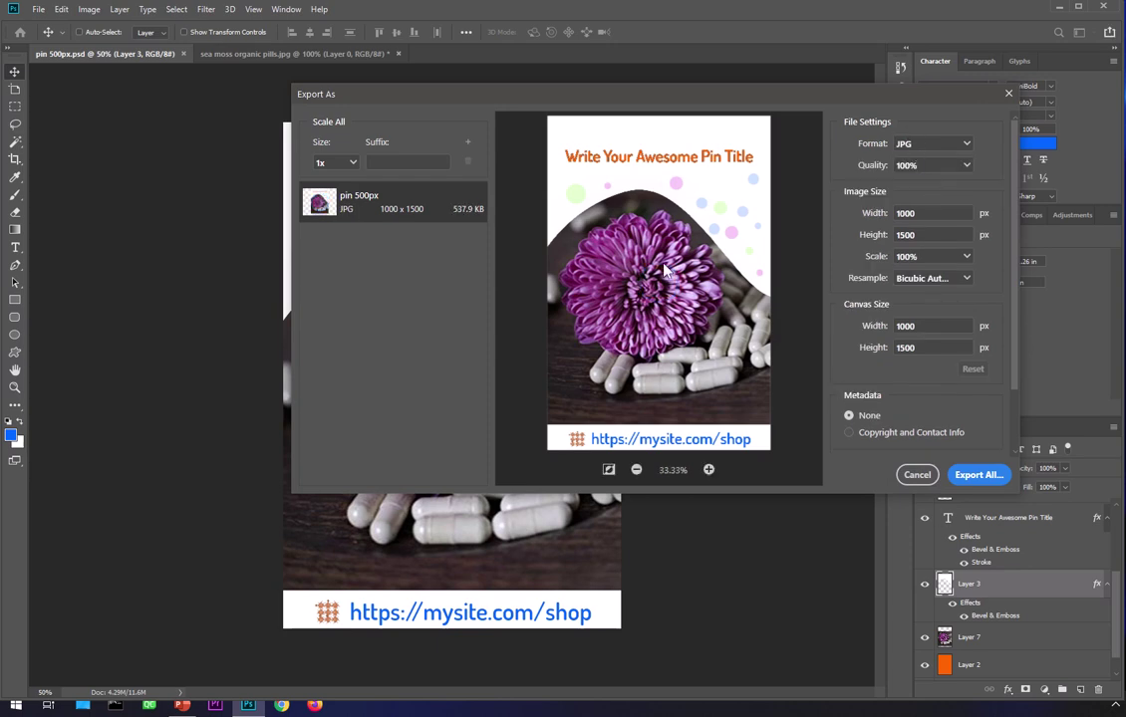
click(959, 144)
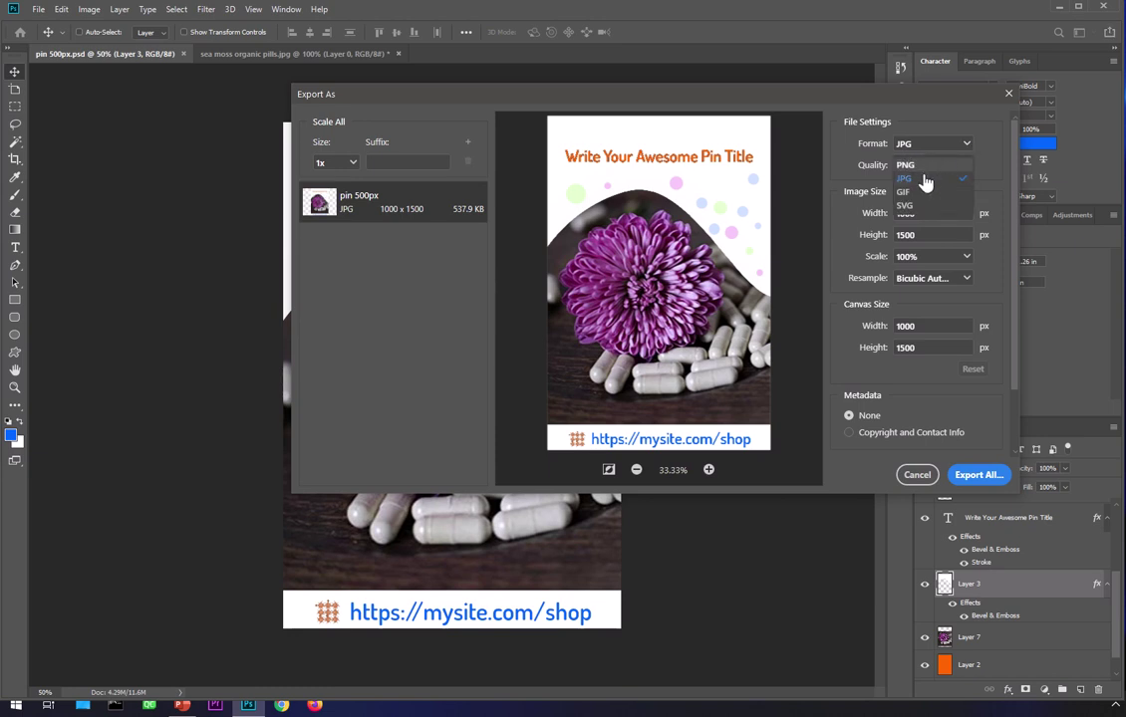
click(924, 180)
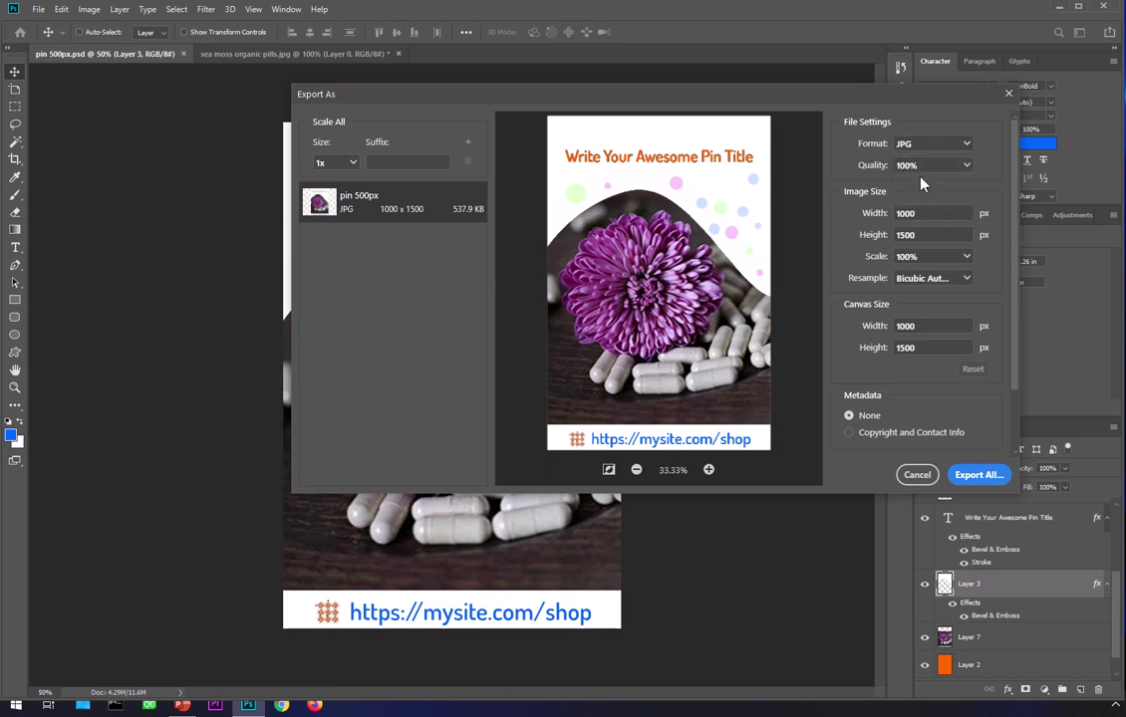
Export the pin image to the Desktop cards folder under the file name "demo pip".
click(976, 477)
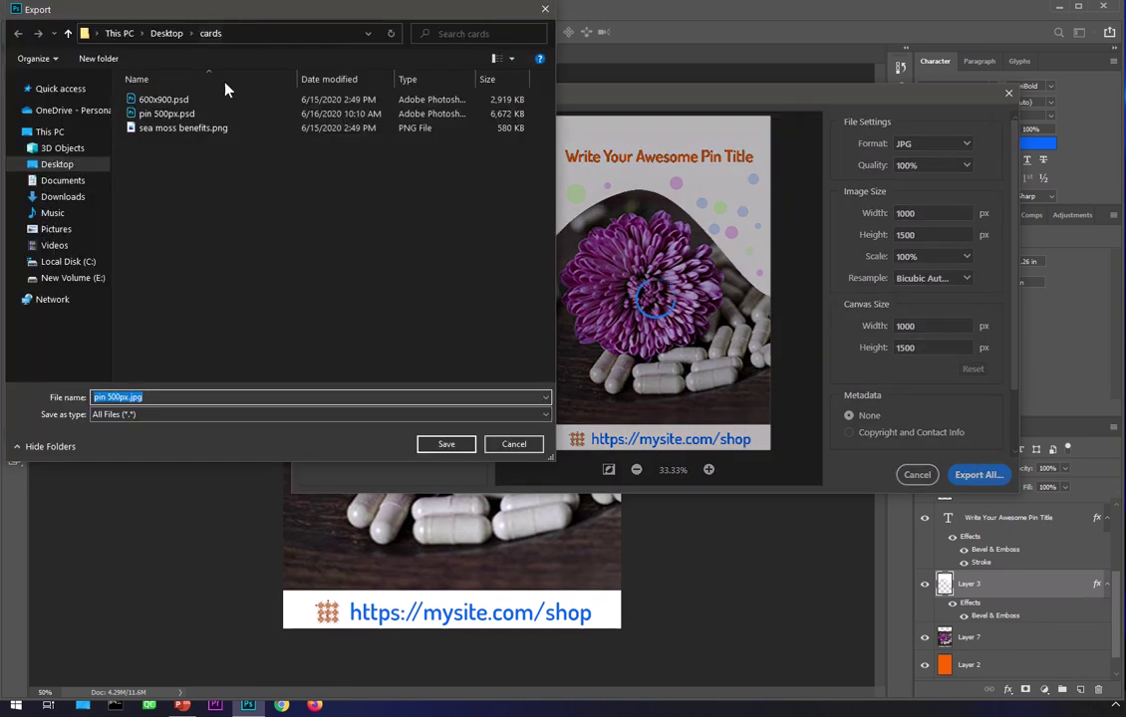
click(165, 398)
key(BackSpace)
key(BackSpace)
key(BackSpace)
key(BackSpace)
key(BackSpace)
key(BackSpace)
key(BackSpace)
key(BackSpace)
key(BackSpace)
key(BackSpace)
key(BackSpace)
key(BackSpace)
key(BackSpace)
text(demo pin)
key(Return)
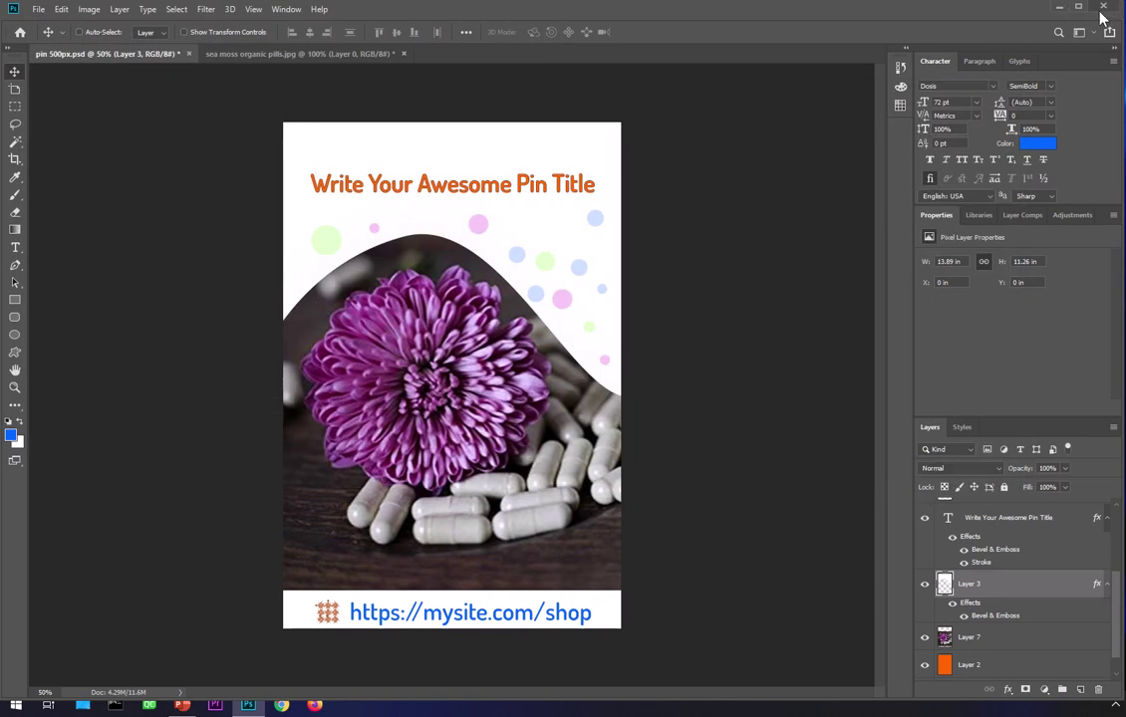
Quit Photoshop without saving the changes to sea moss organic pills.jpg or pin 500px.psd.
click(1101, 9)
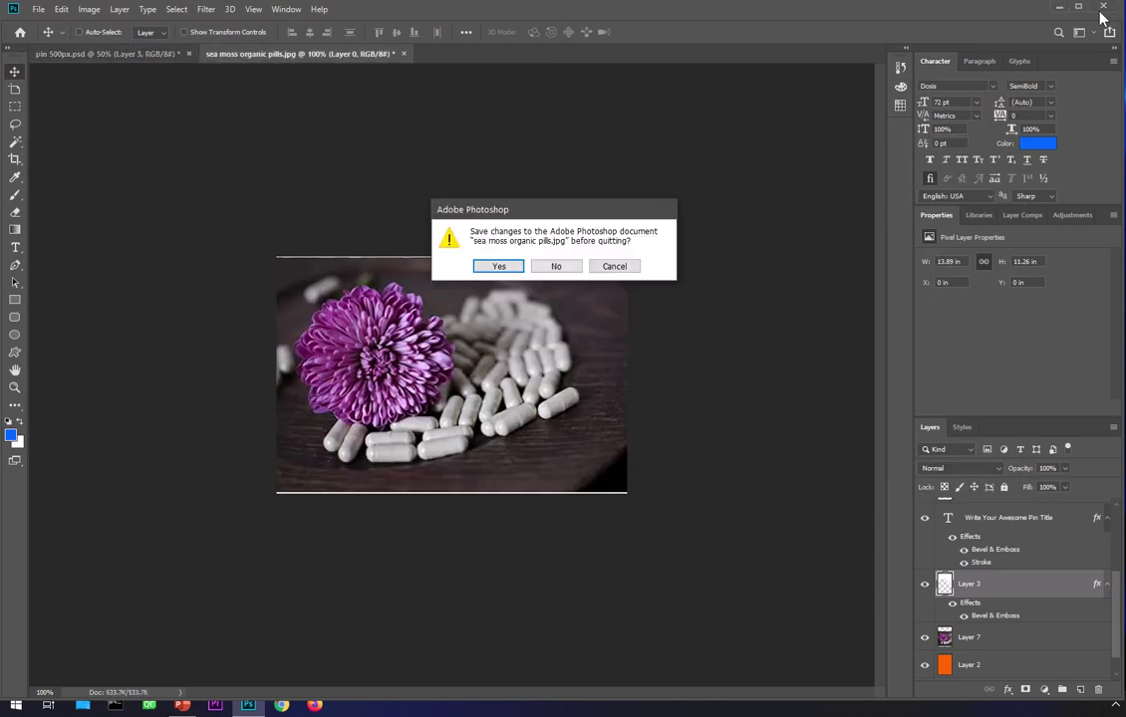
click(556, 266)
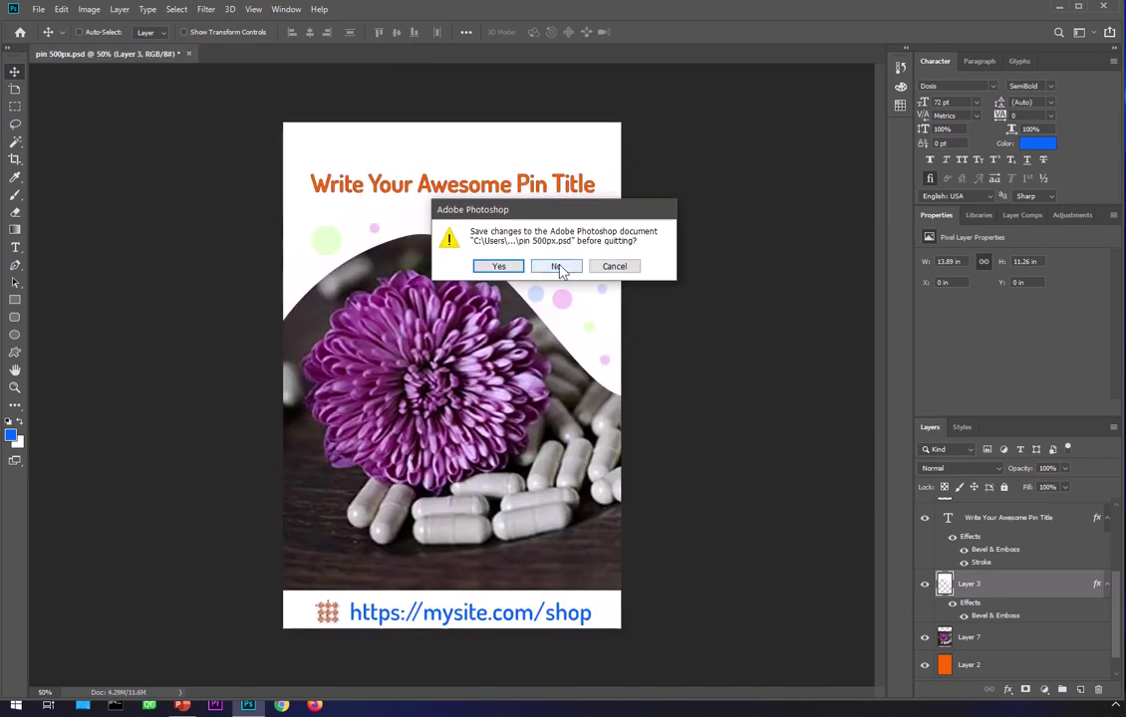
click(556, 266)
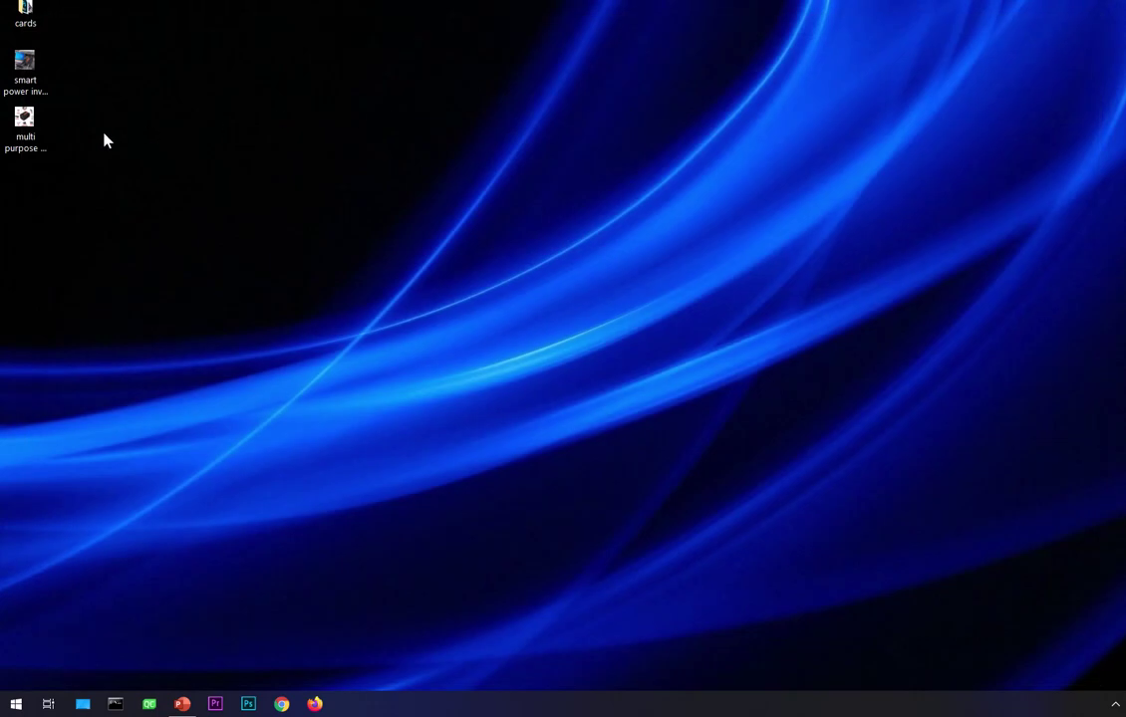
Open the cards folder from the desktop, view the exported demo pip.jpg, and close the image viewer.
drag(27, 20, 337, 249)
double_click(344, 254)
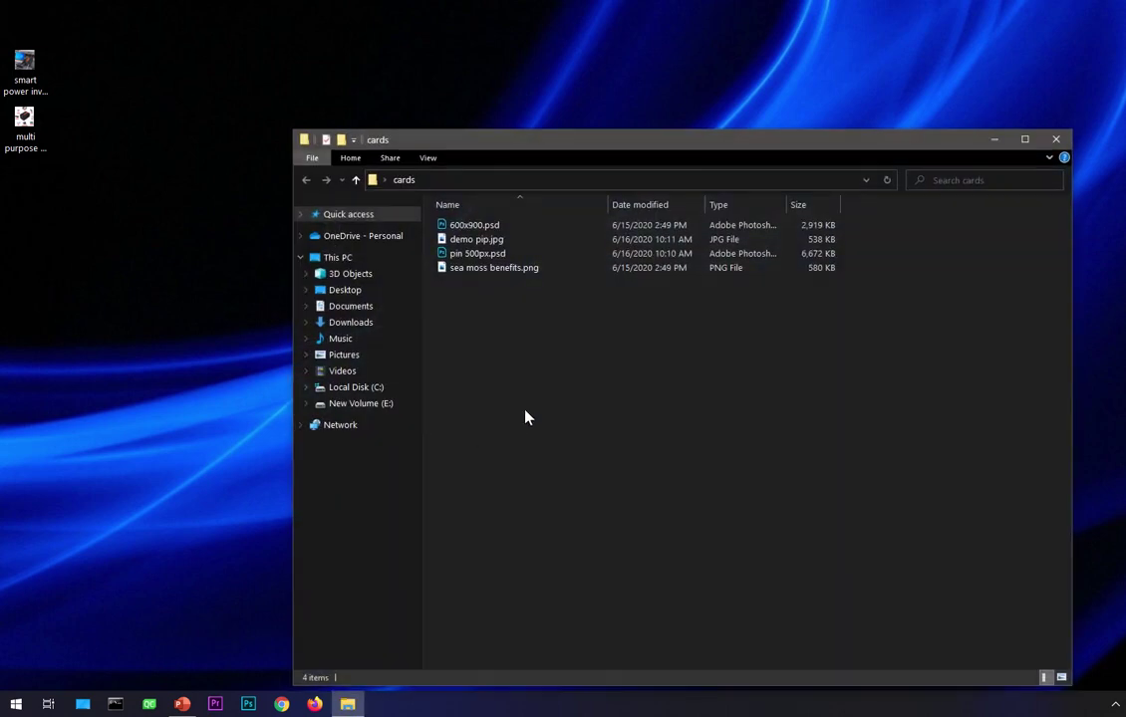
click(478, 239)
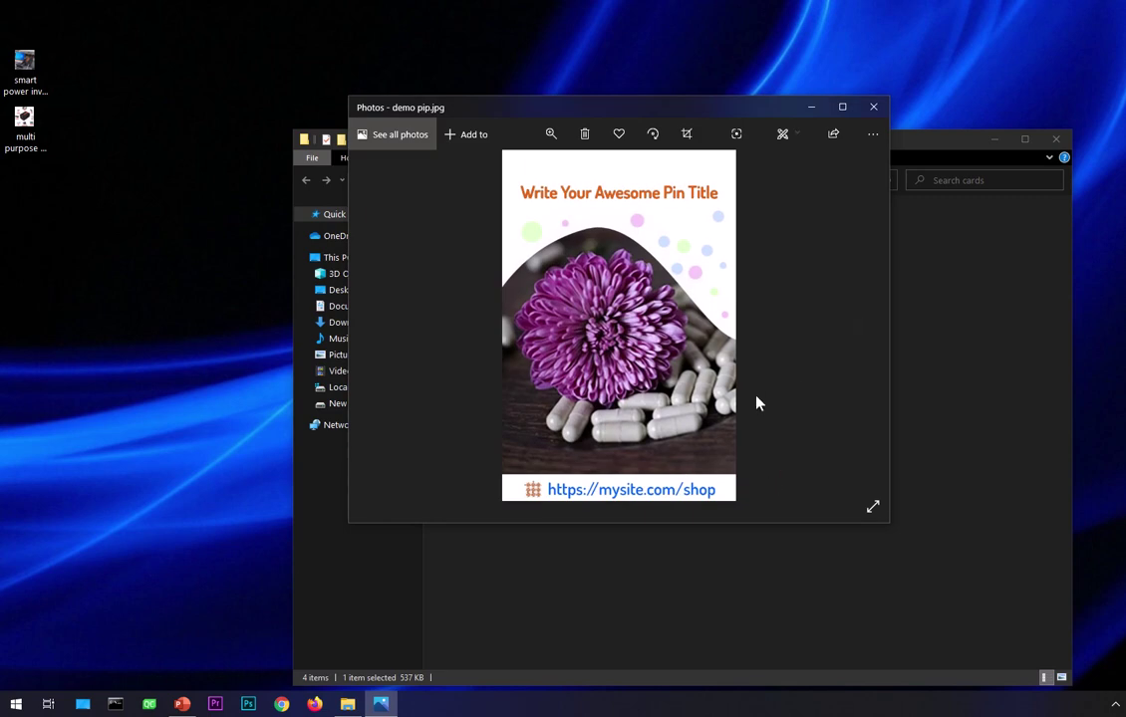
mouse_move(860, 259)
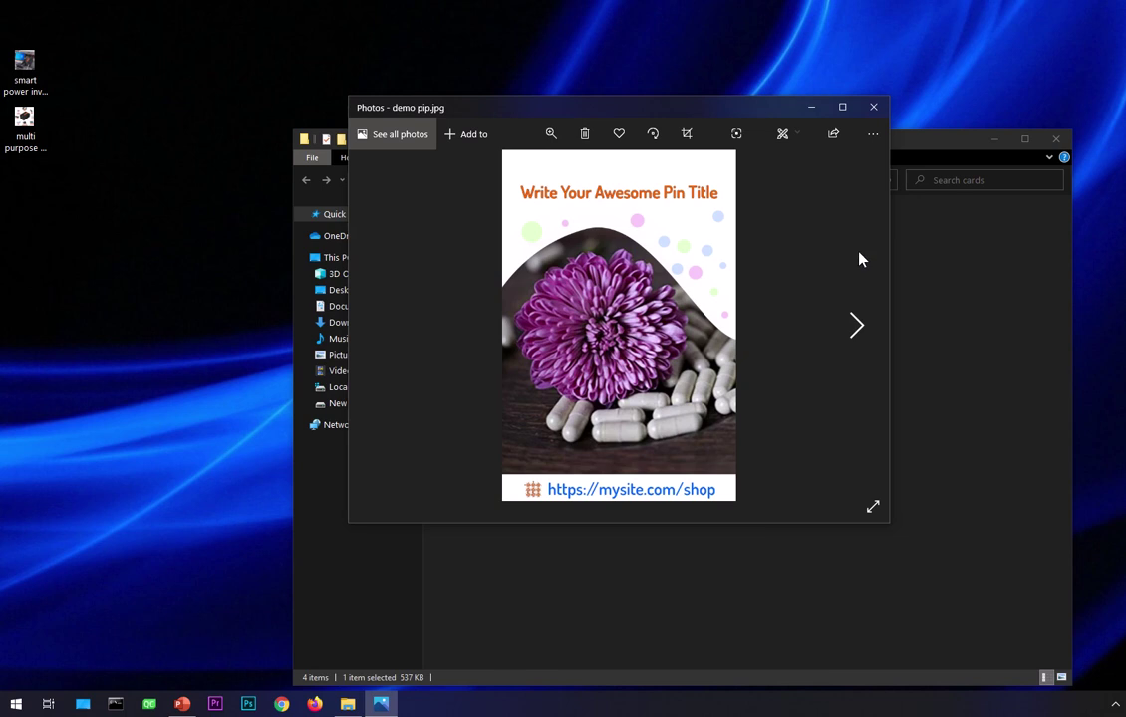
click(872, 107)
click(742, 368)
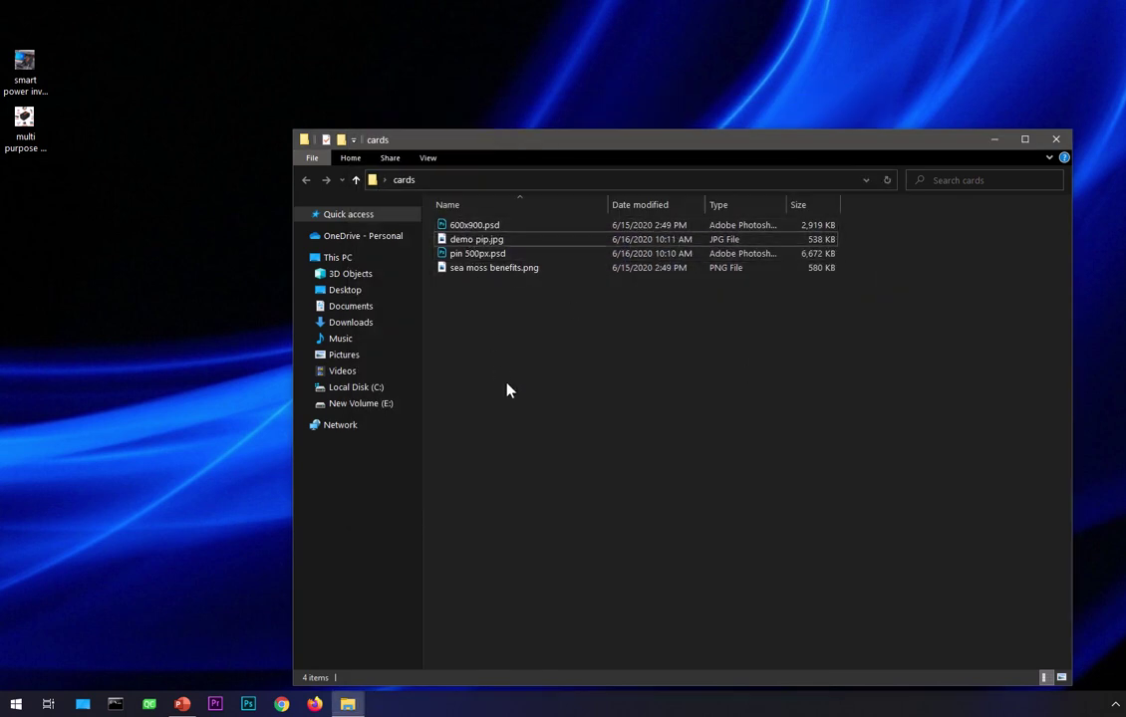
Open pin 500px.psd in Photoshop to examine its layer stack, including the photo on Layer 7, and quit the program.
click(486, 257)
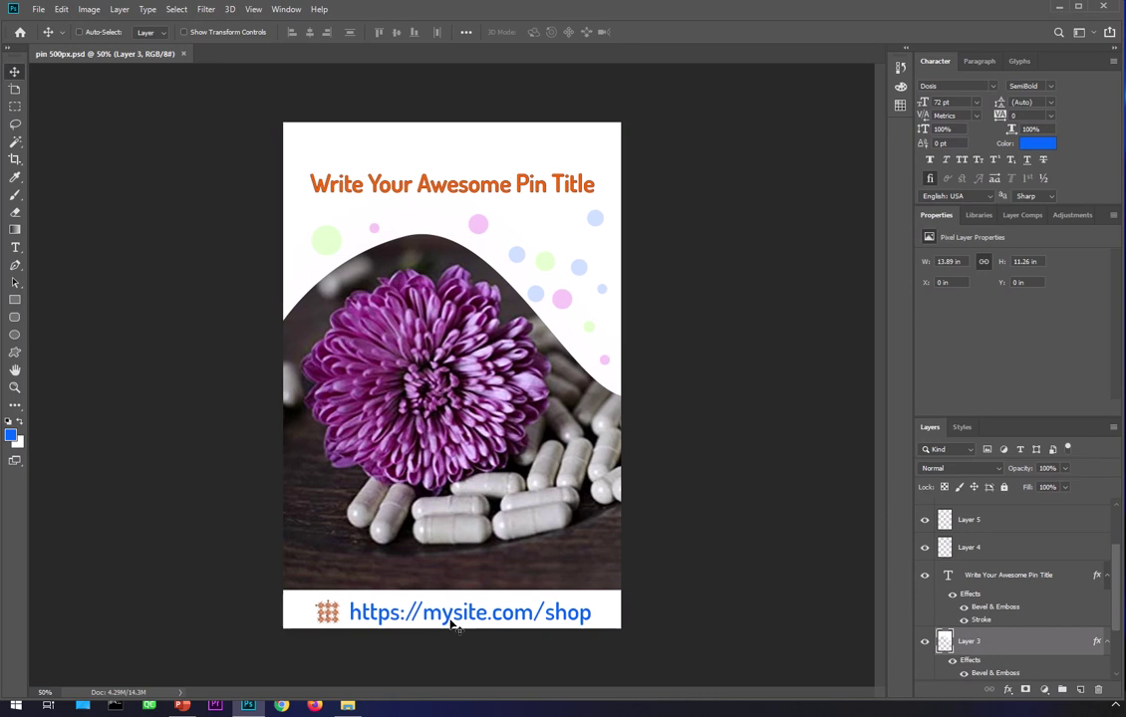
scroll(970, 578, down, 3)
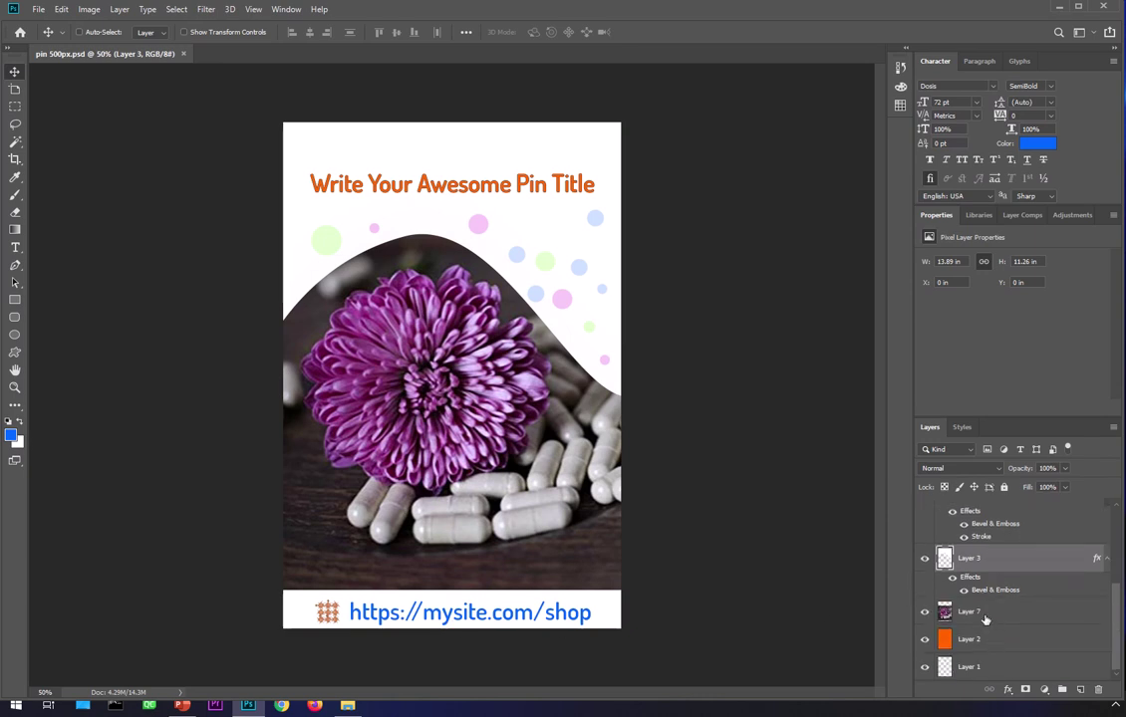
click(984, 620)
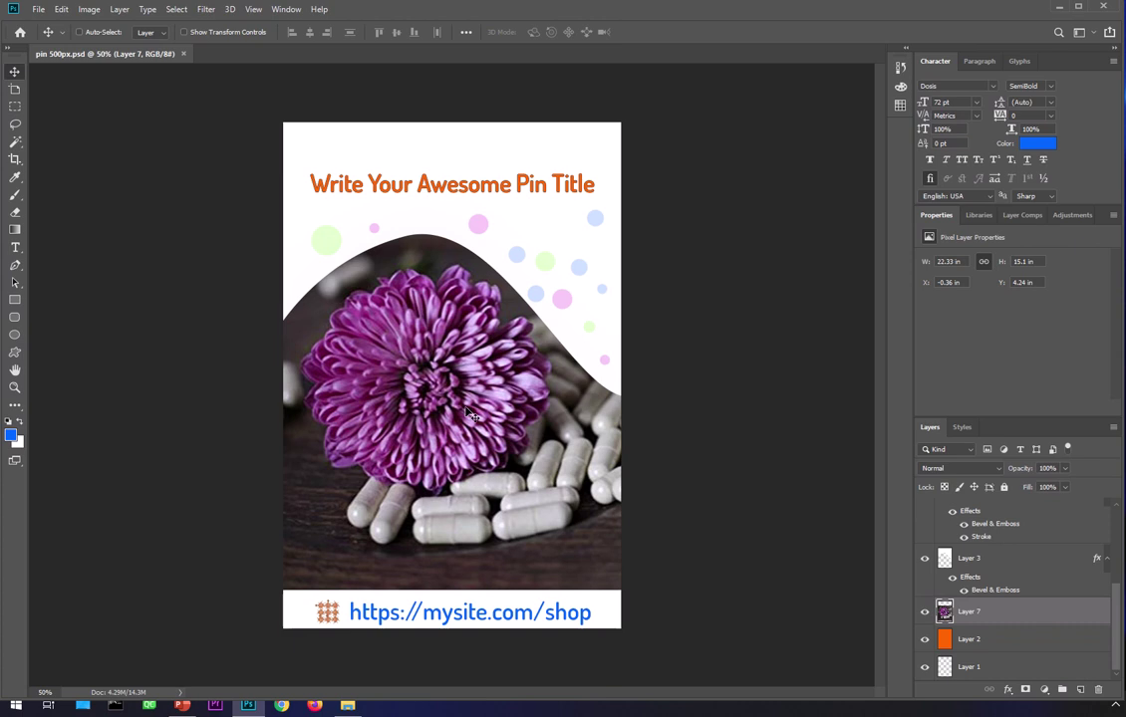
scroll(1001, 598, up, 5)
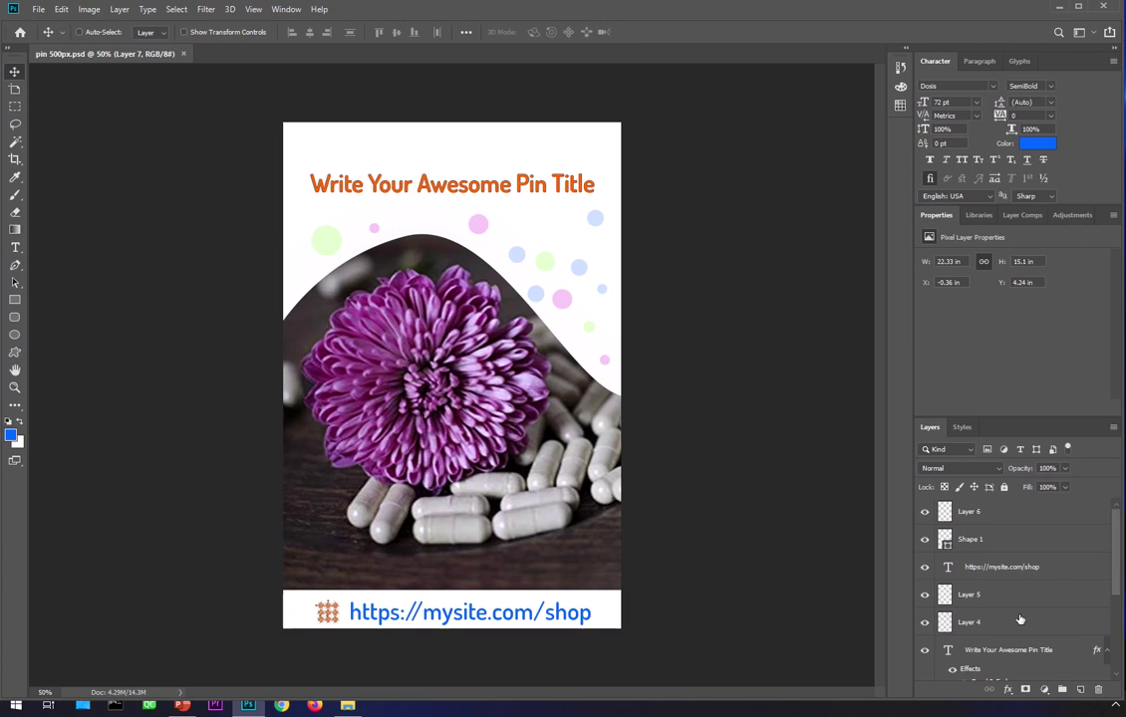
scroll(1019, 619, down, 5)
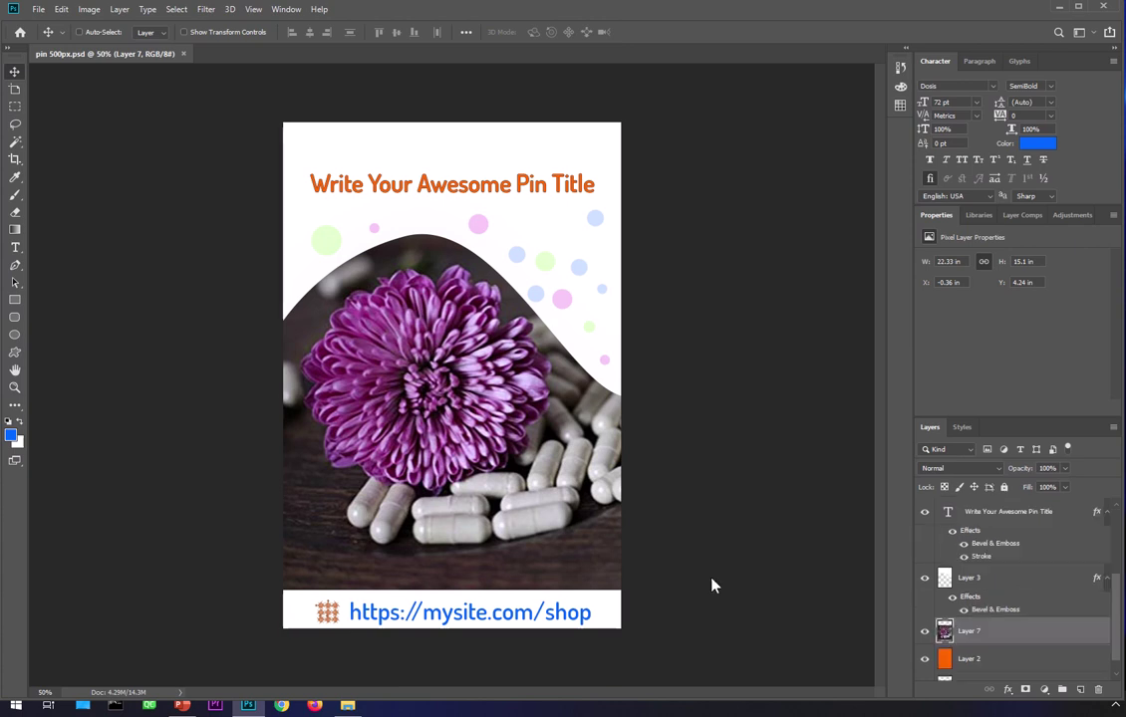
click(1102, 10)
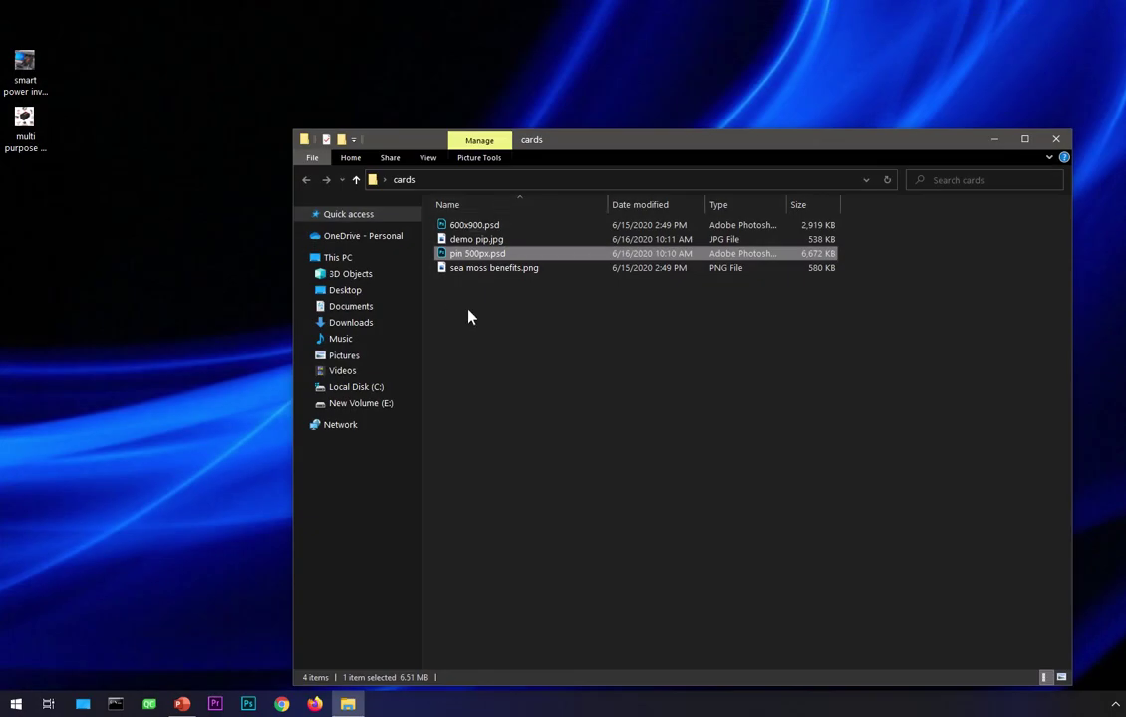
Open the exported demo pip.jpg from the cards folder in the image viewer.
click(519, 389)
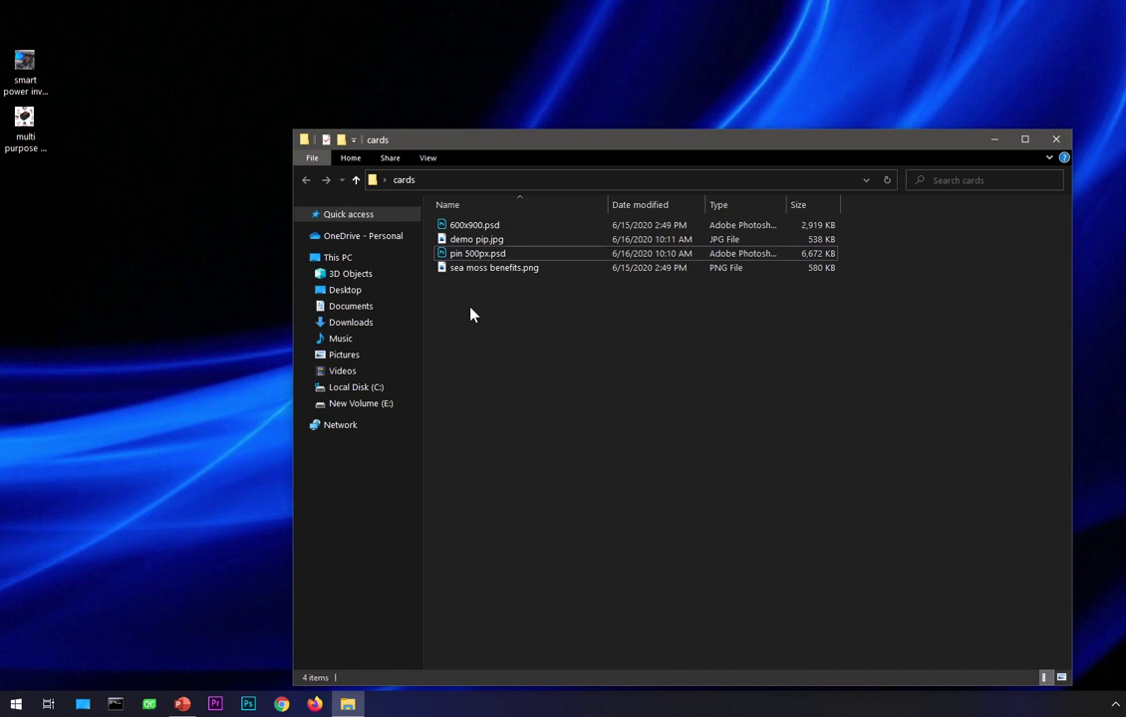
double_click(476, 241)
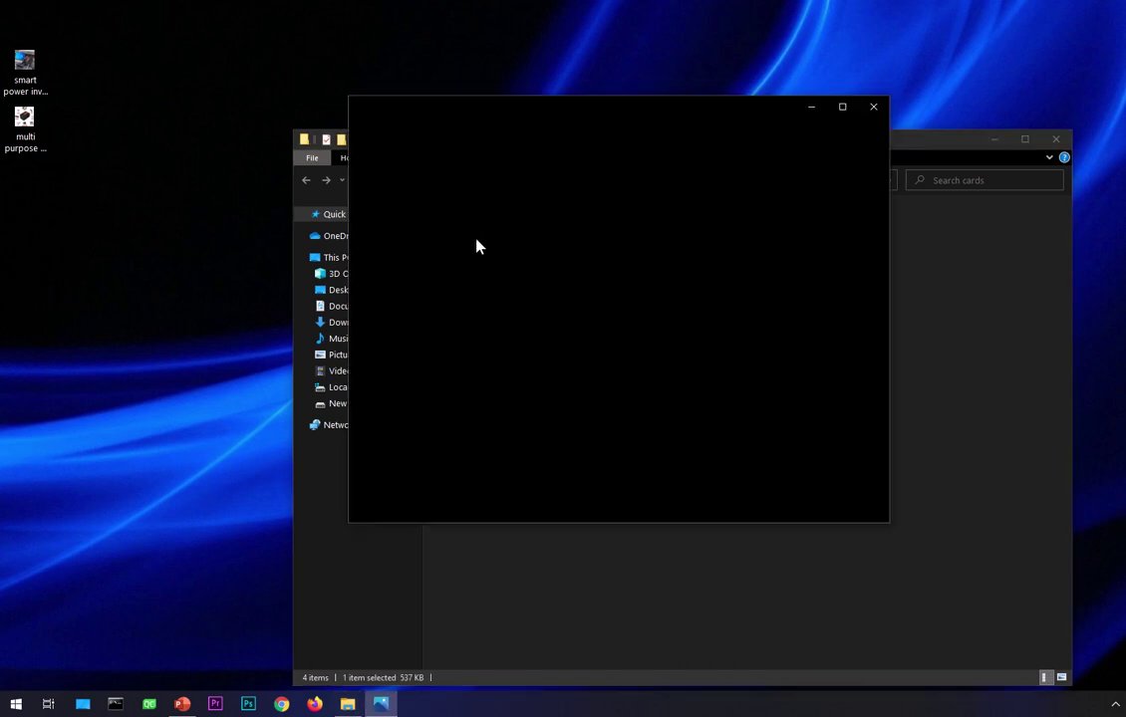